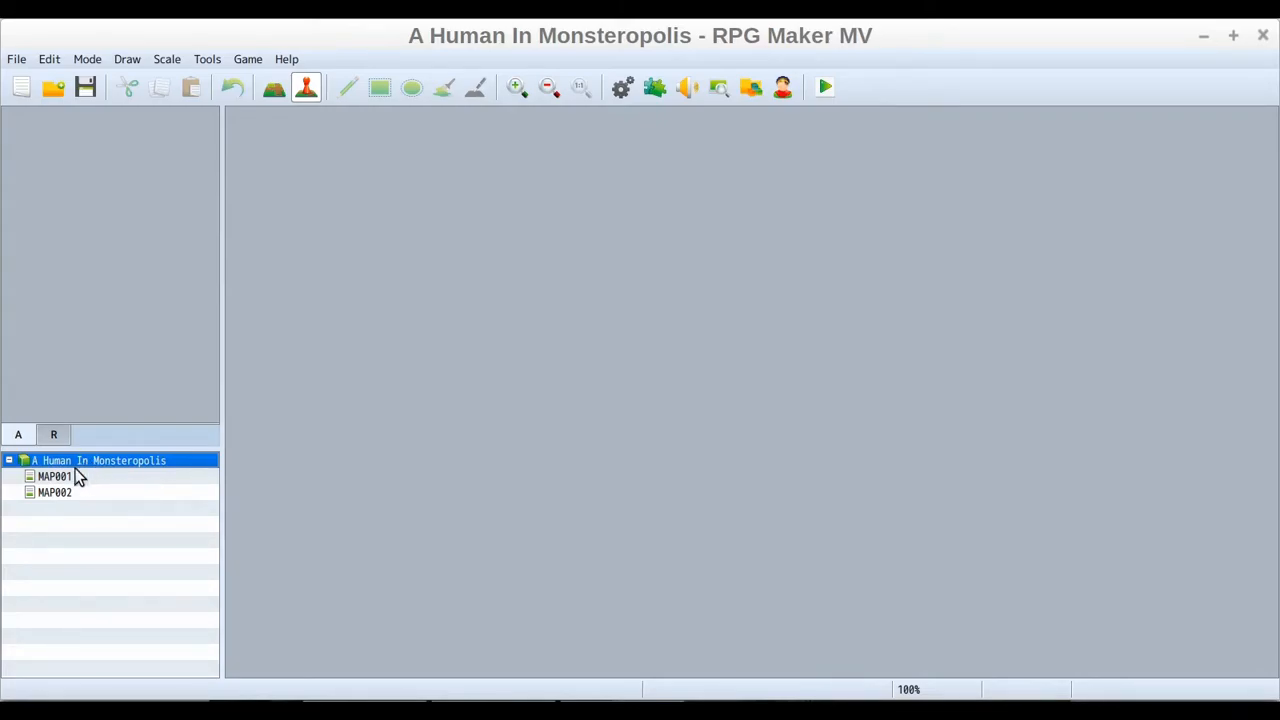
Open MAP001 and create a new child map under it with the default map properties
left_click(57, 493)
left_click(56, 478)
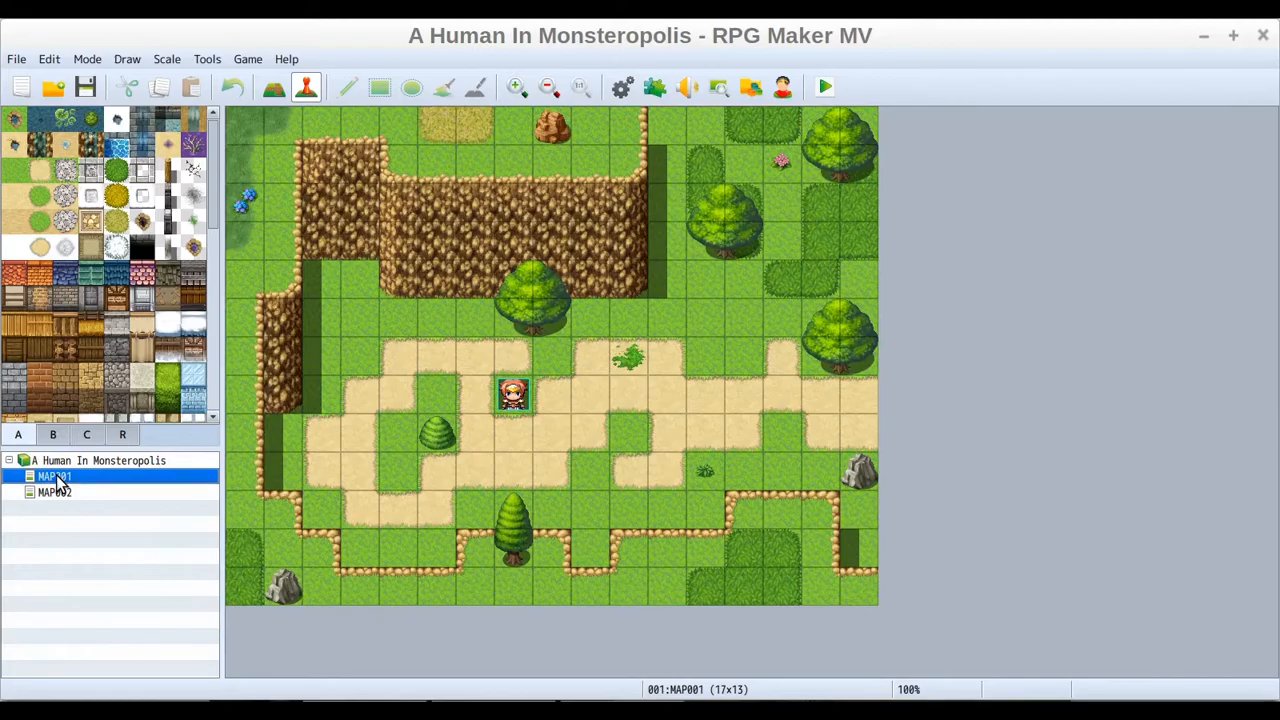
right_click(57, 479)
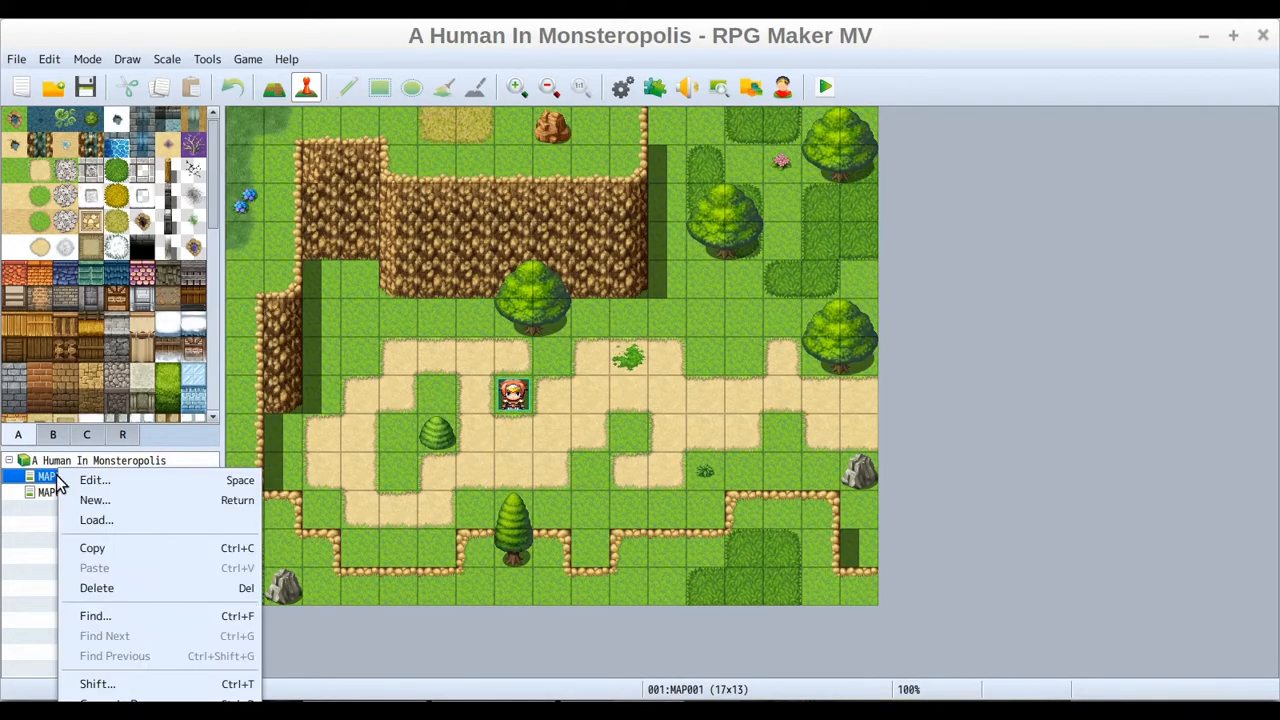
left_click(112, 499)
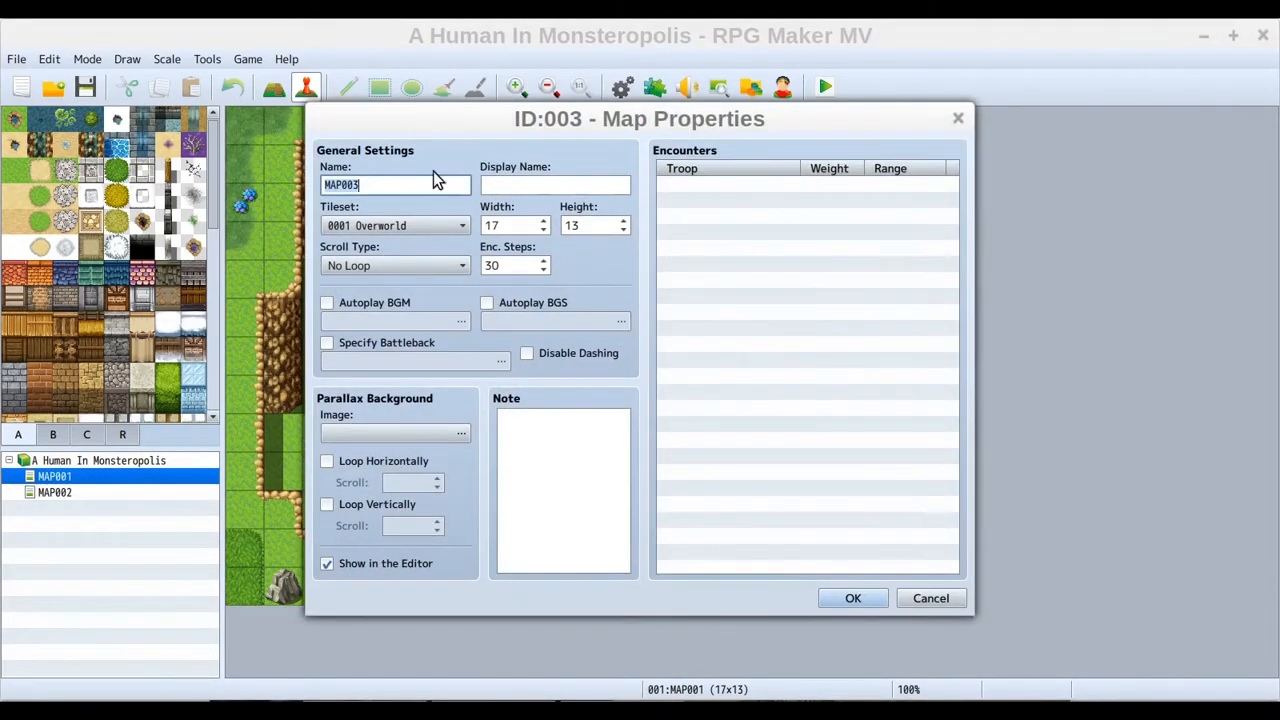
left_click(866, 598)
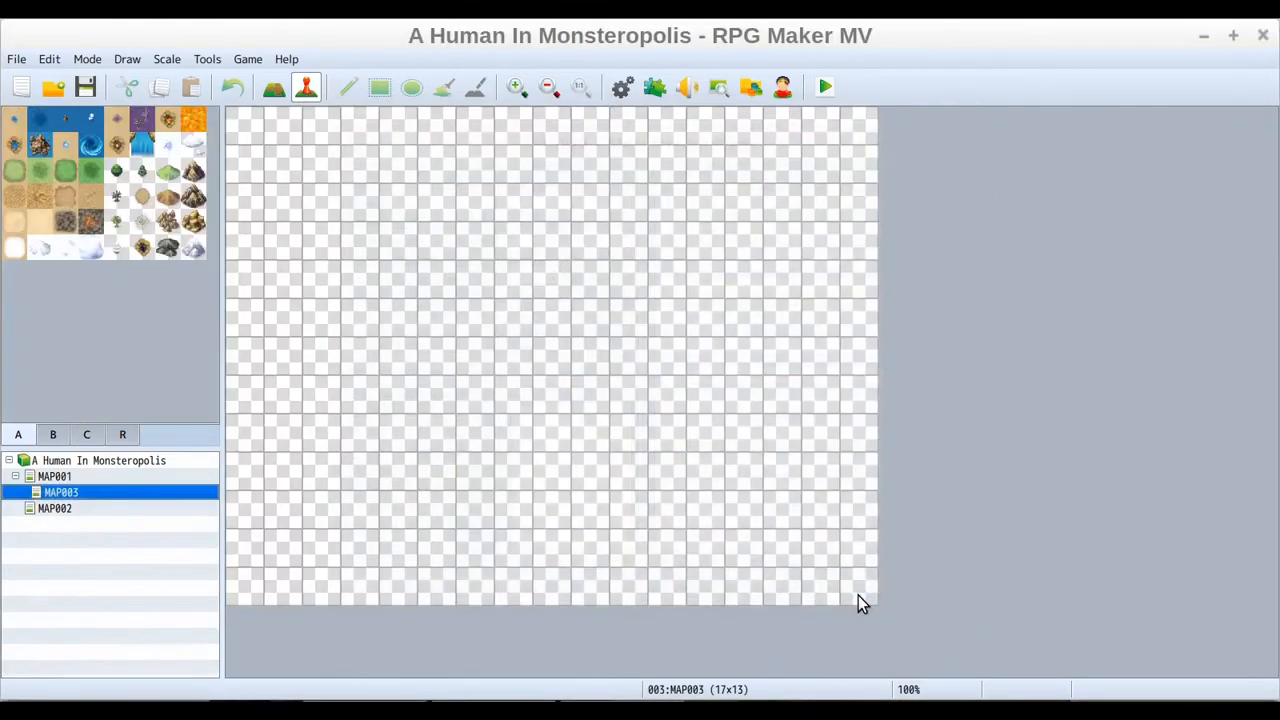
Collapse and expand MAP001's child maps and switch between MAP001 and MAP003 to review the hierarchy
left_click(15, 476)
left_click(15, 476)
left_click(15, 476)
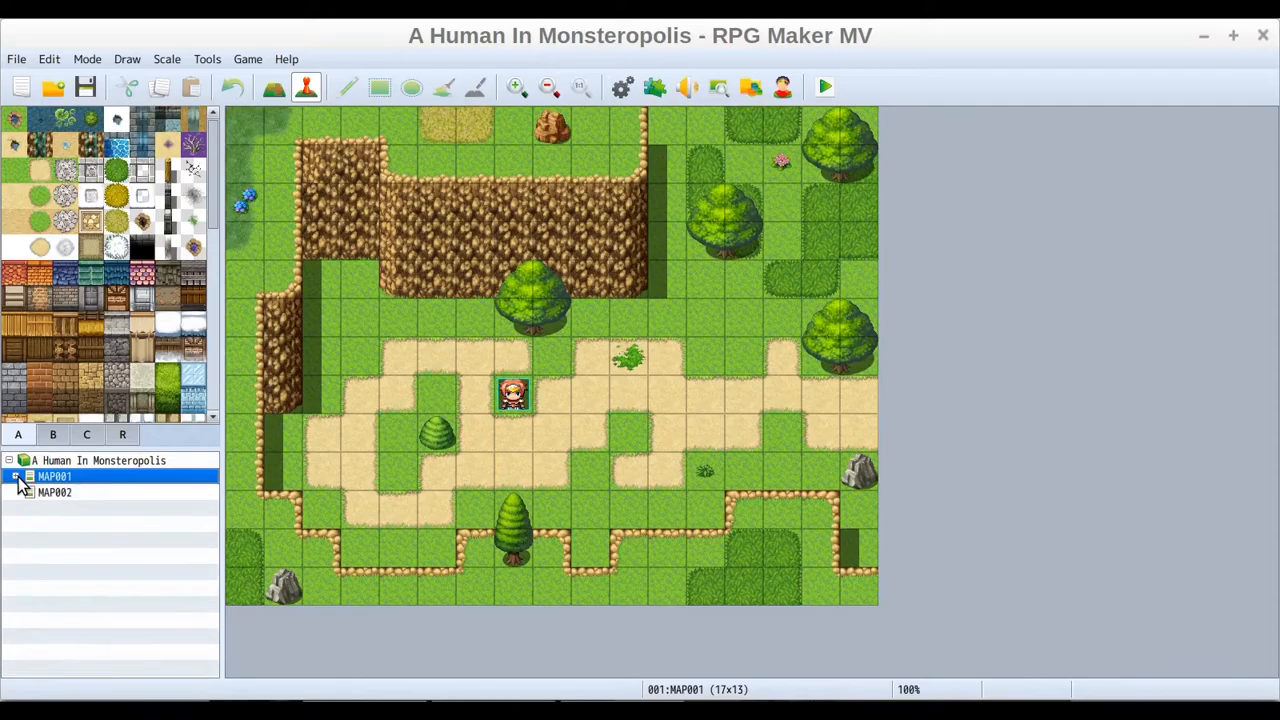
left_click(15, 476)
left_click(15, 477)
left_click(15, 477)
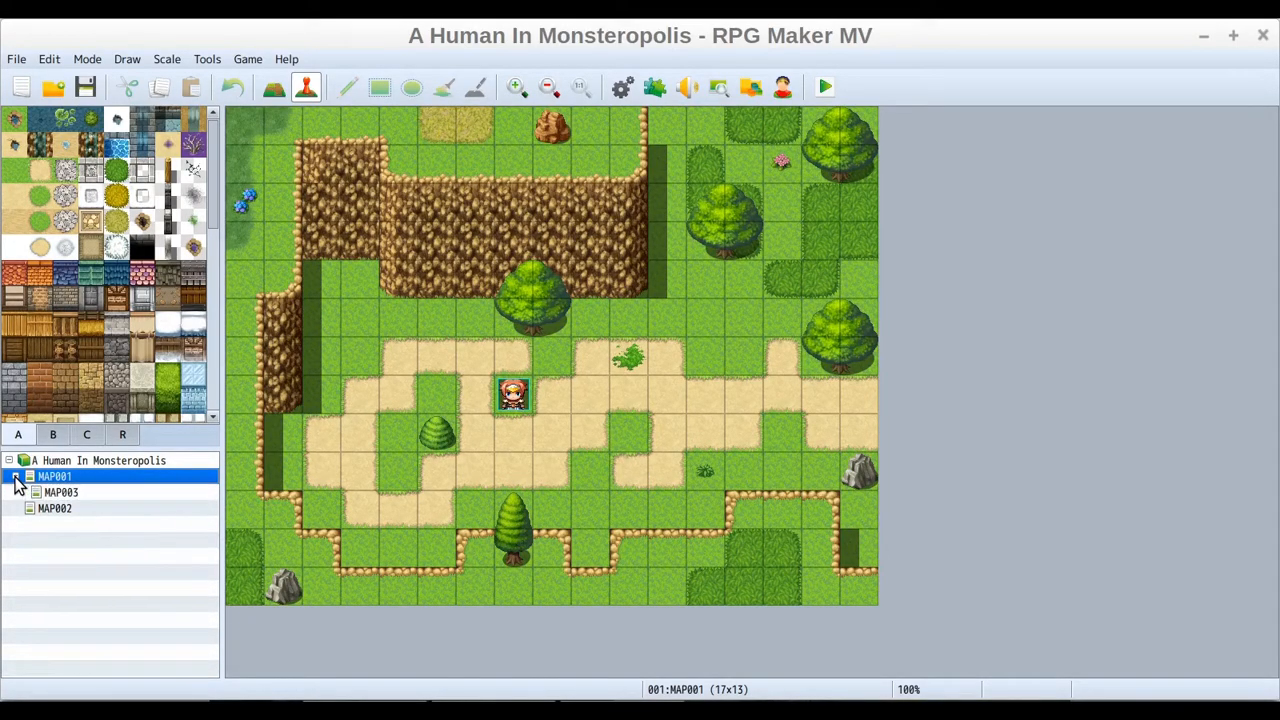
left_click(60, 492)
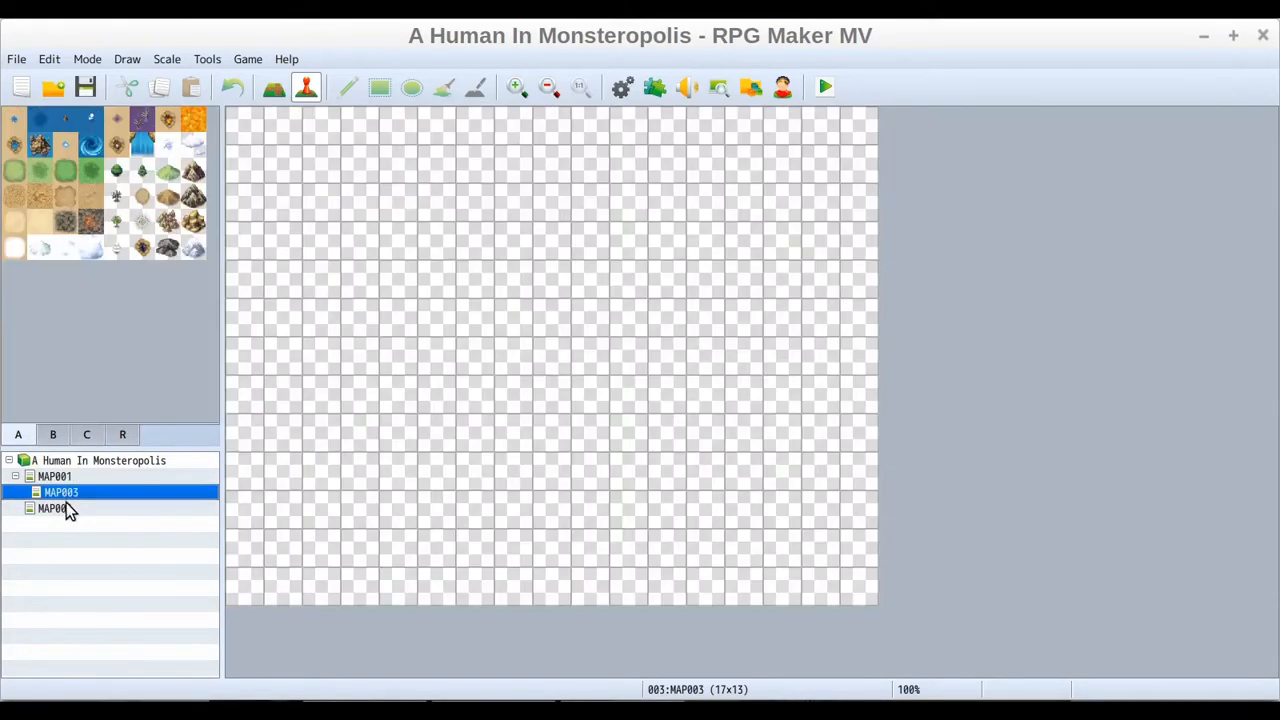
left_click(56, 477)
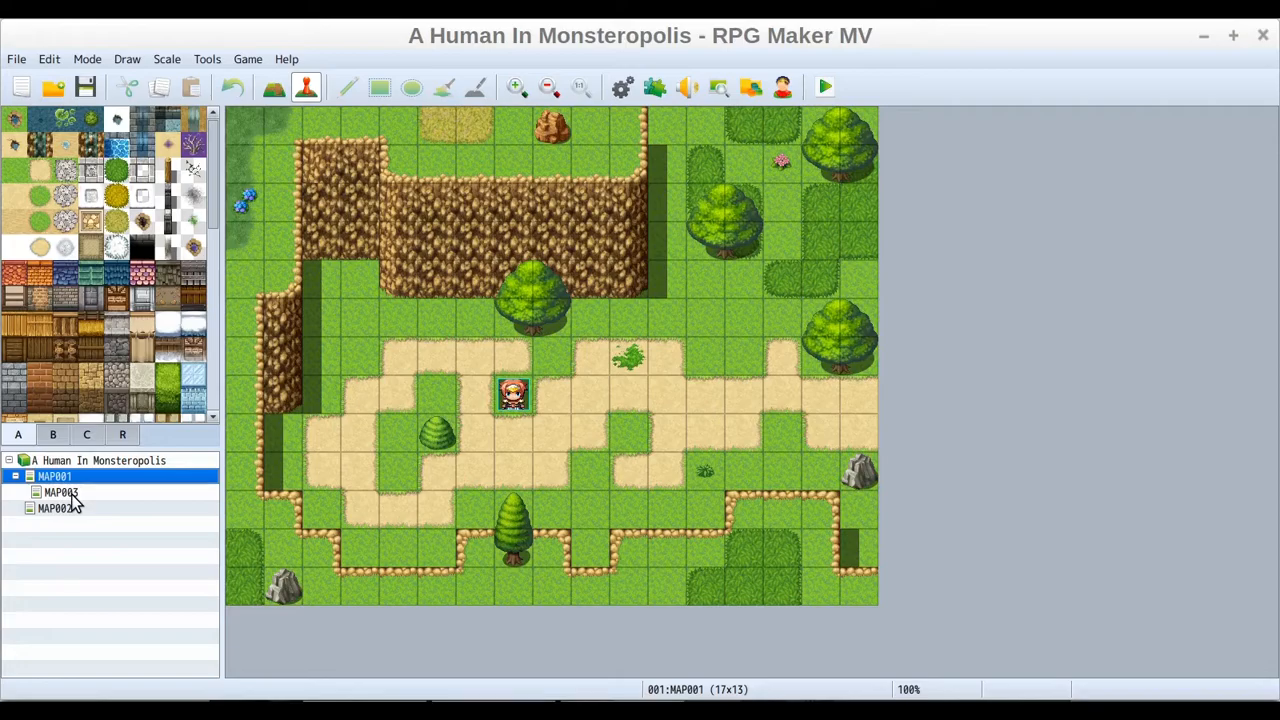
left_click(63, 492)
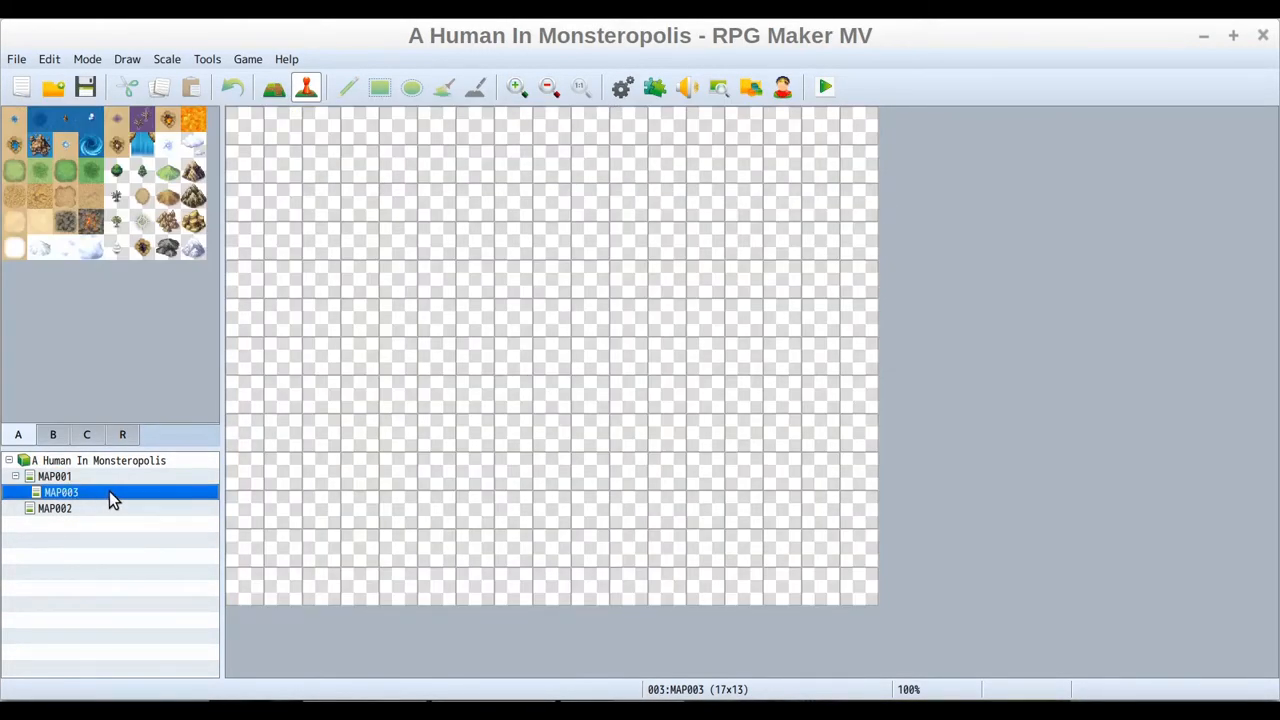
key("Up")
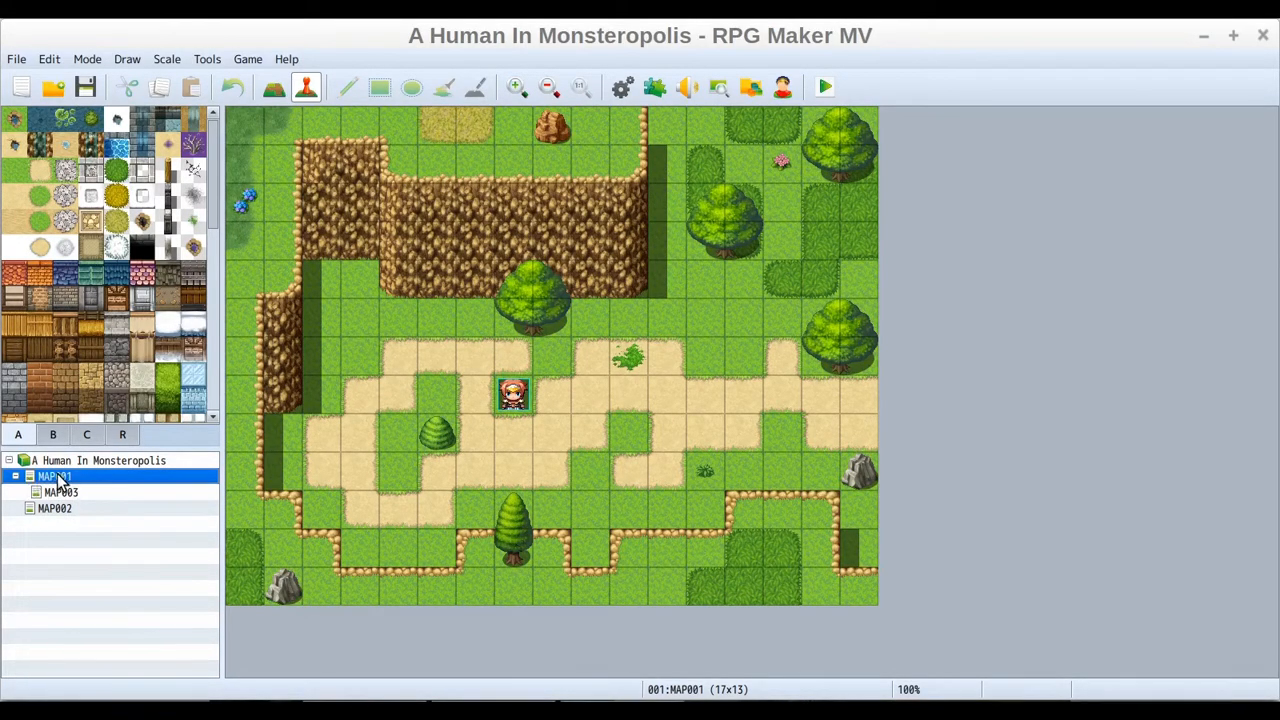
left_click(74, 493)
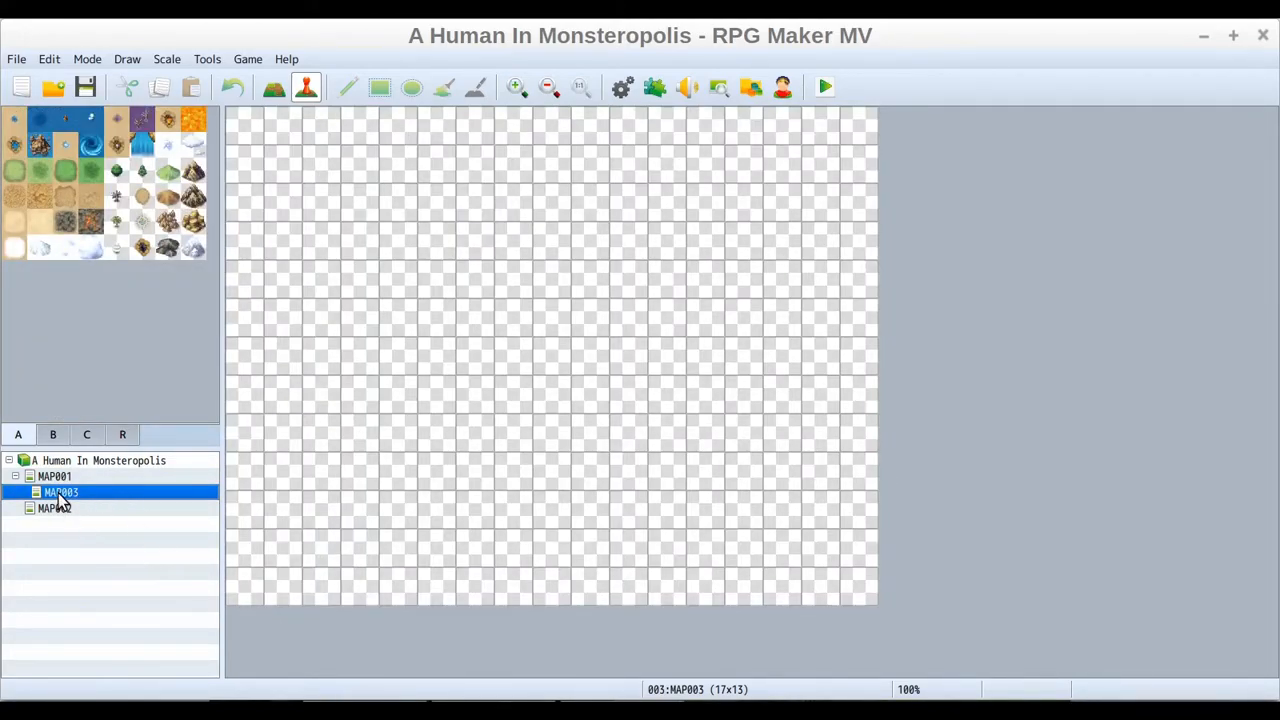
Create a new child map under MAP003 with the default map properties
right_click(71, 500)
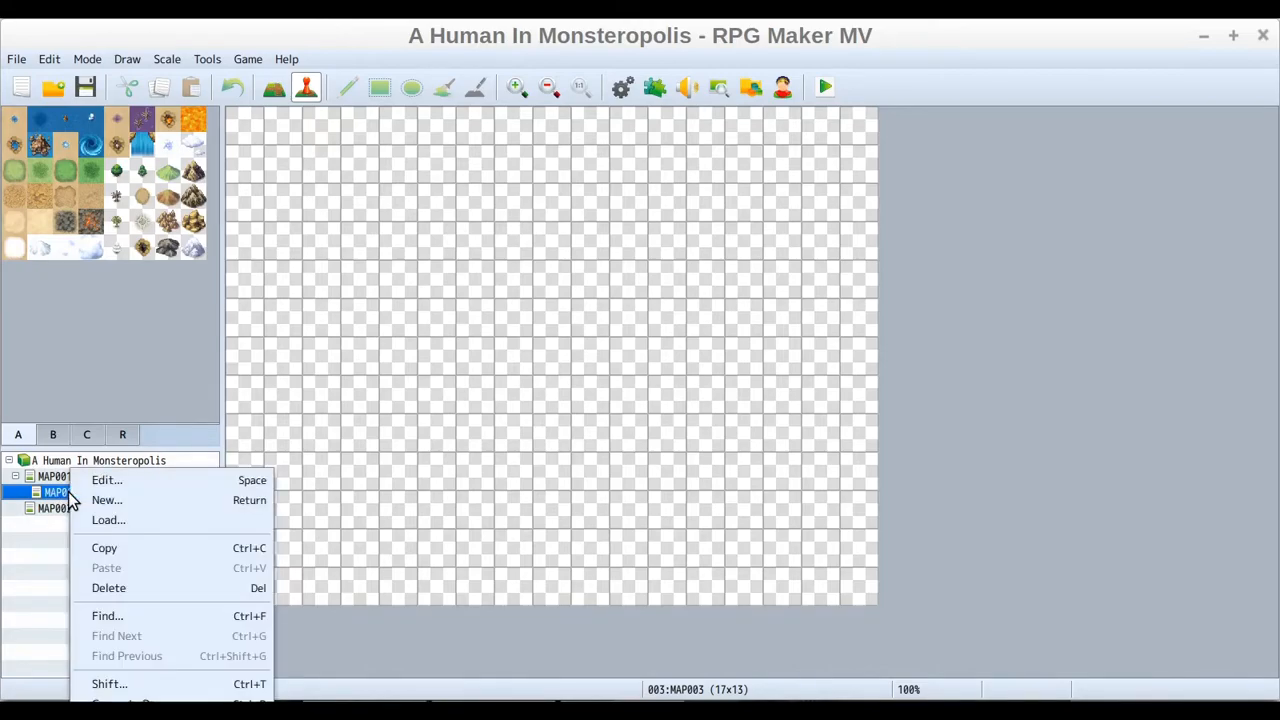
left_click(107, 501)
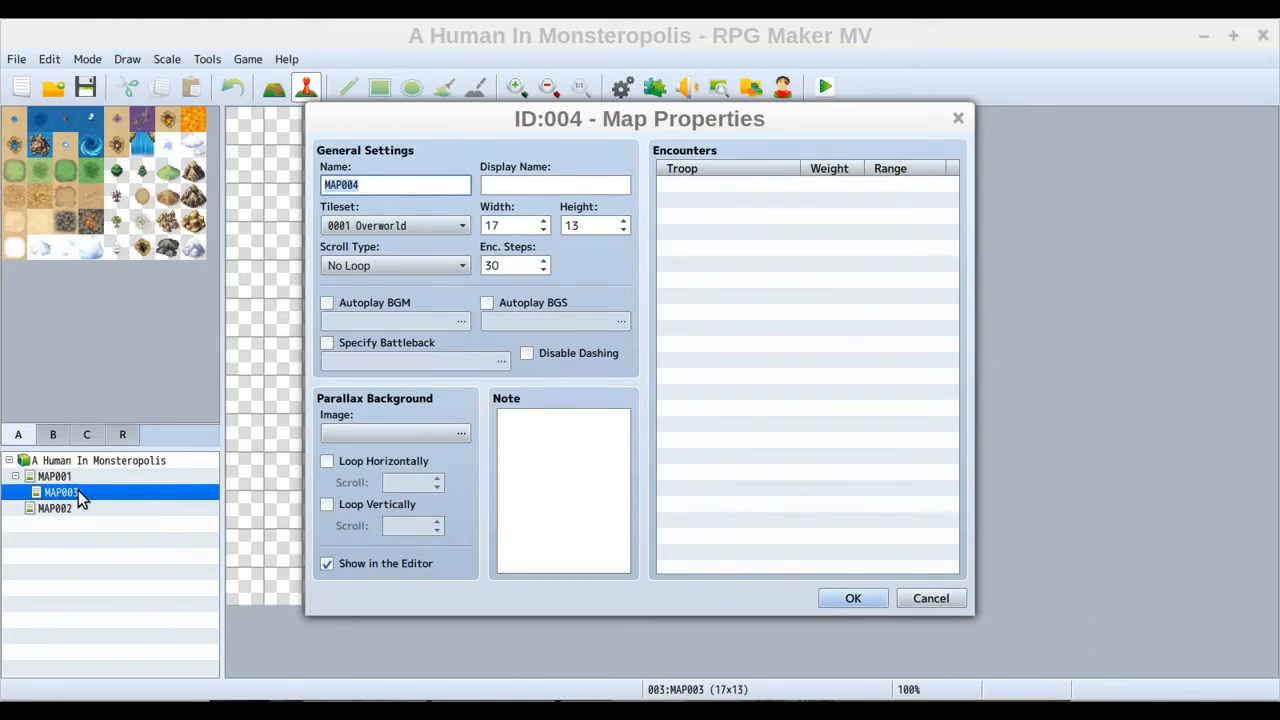
left_click(861, 596)
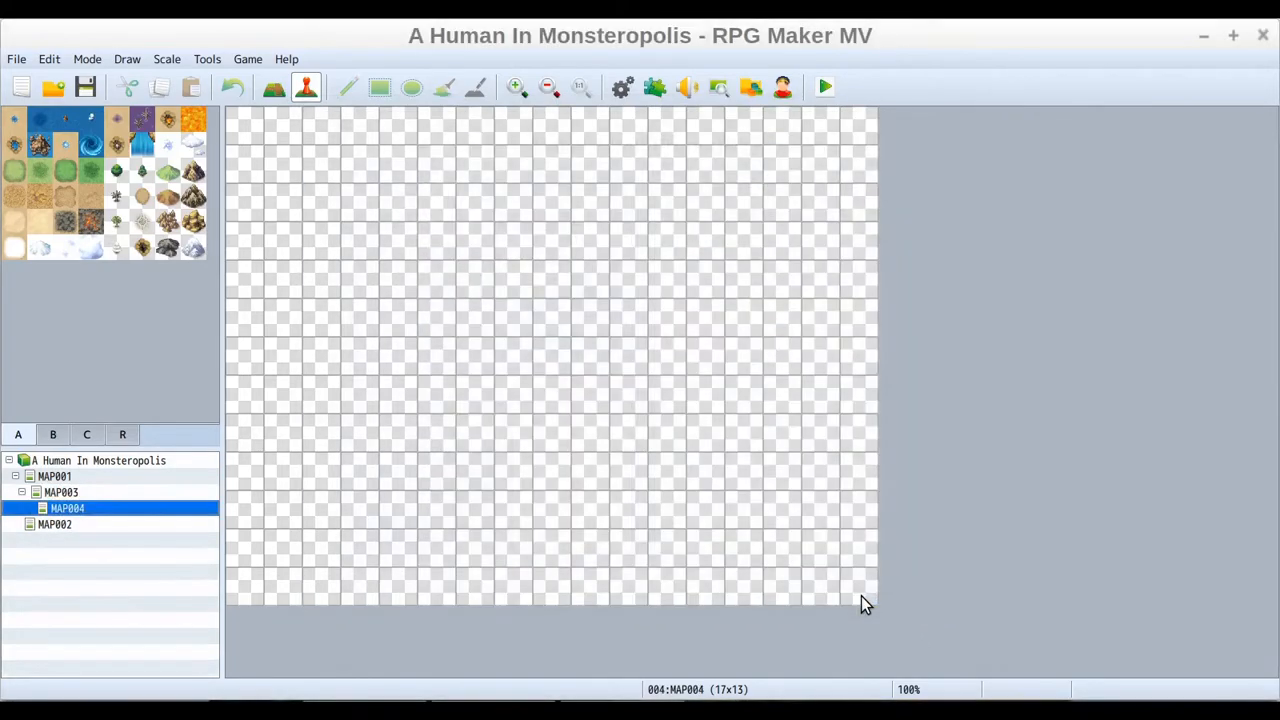
Create another new child map directly under MAP001 with the default map properties
left_click(66, 493)
left_click(102, 511)
left_click(22, 493)
left_click(22, 493)
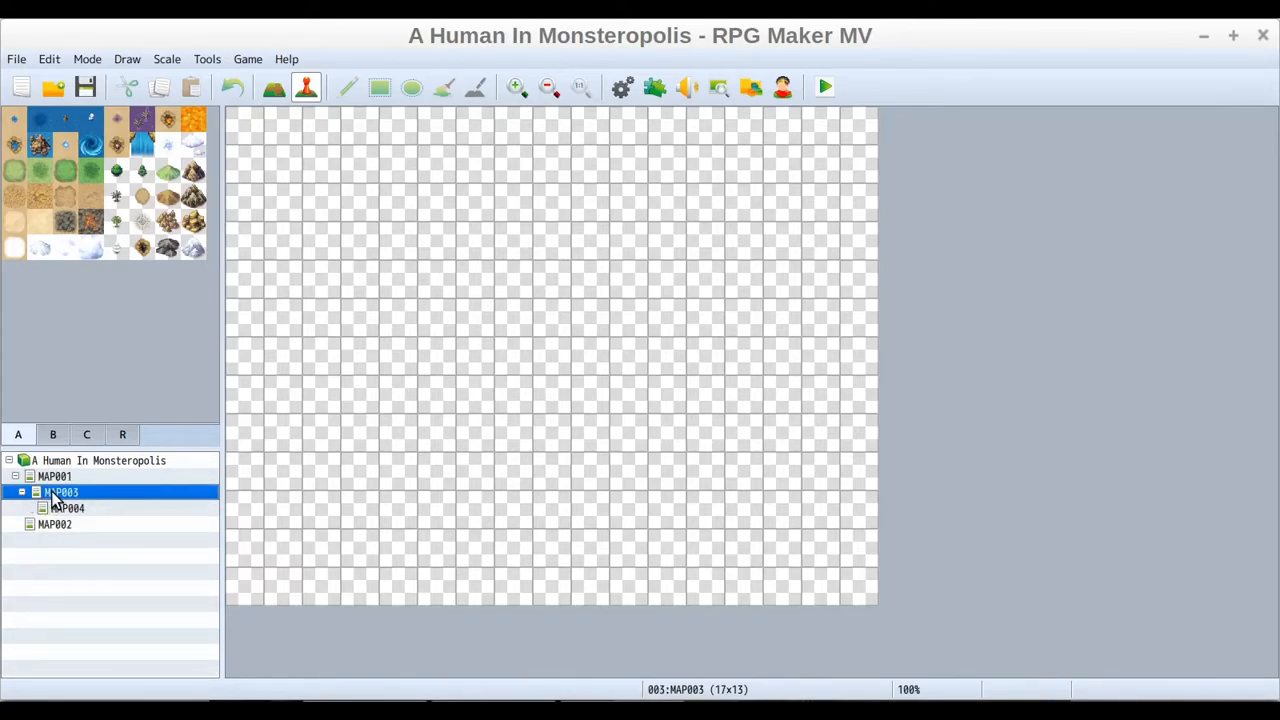
left_click(58, 477)
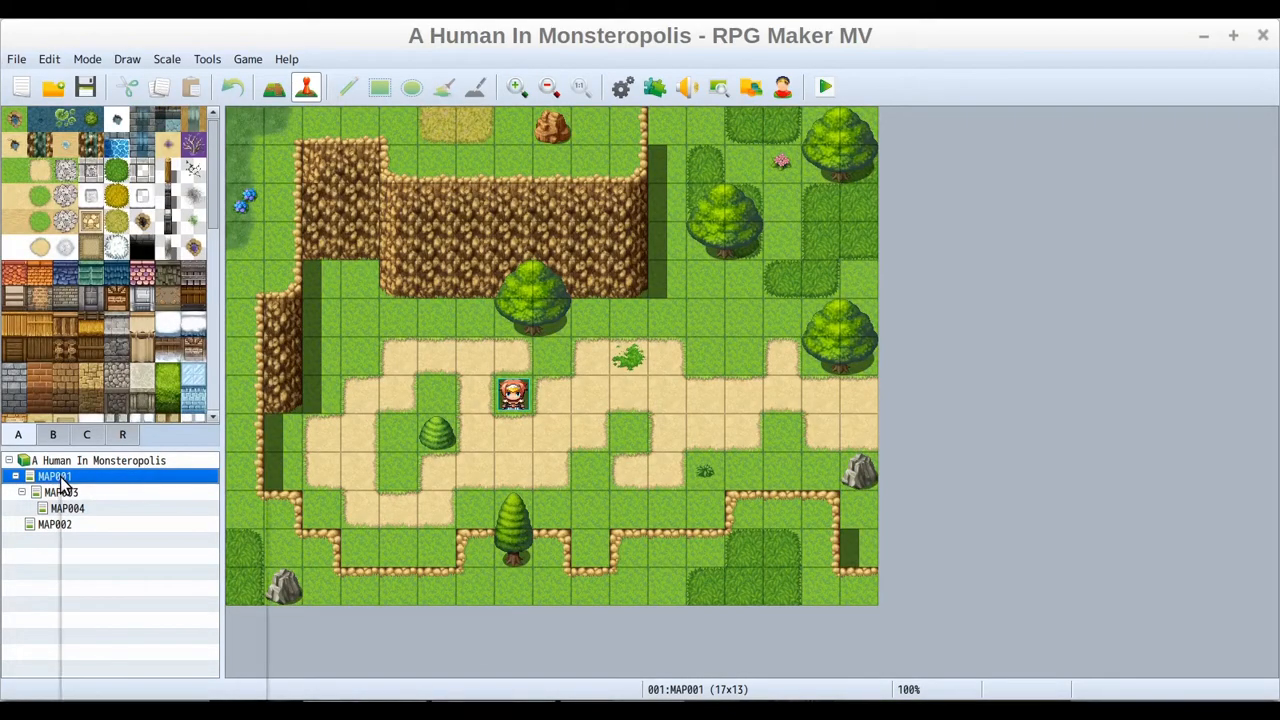
right_click(60, 478)
left_click(105, 501)
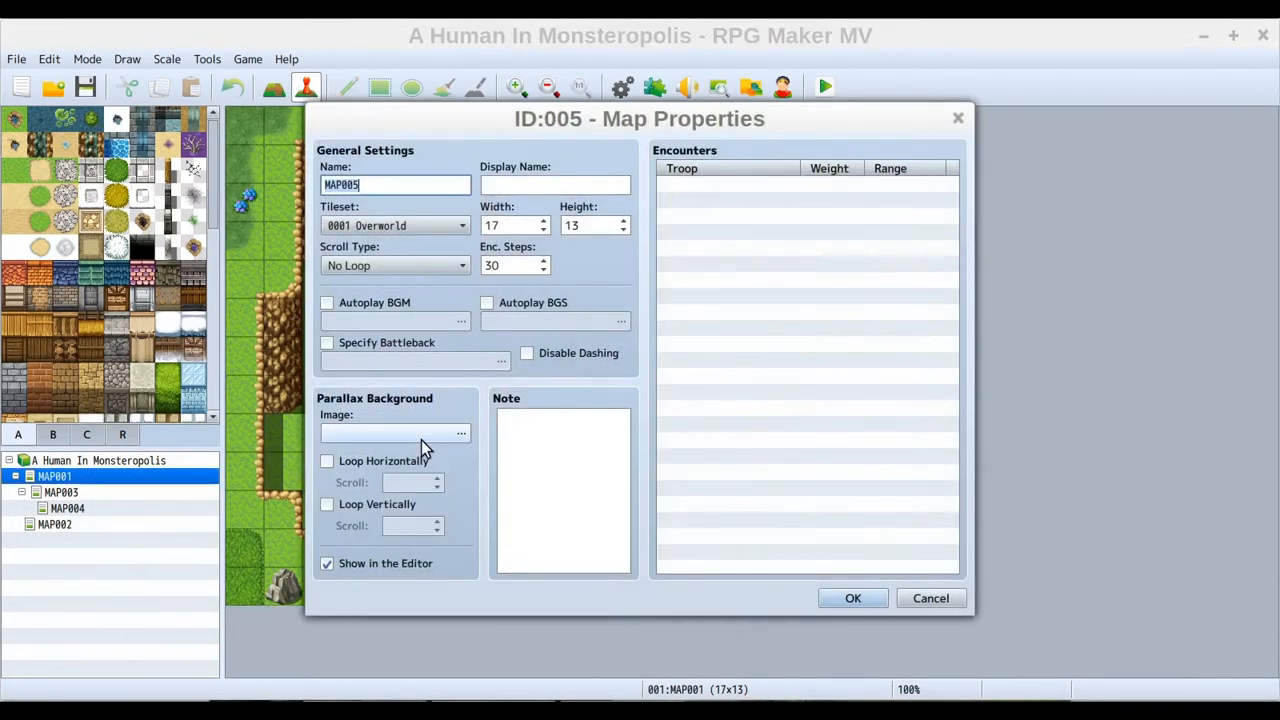
left_click(850, 598)
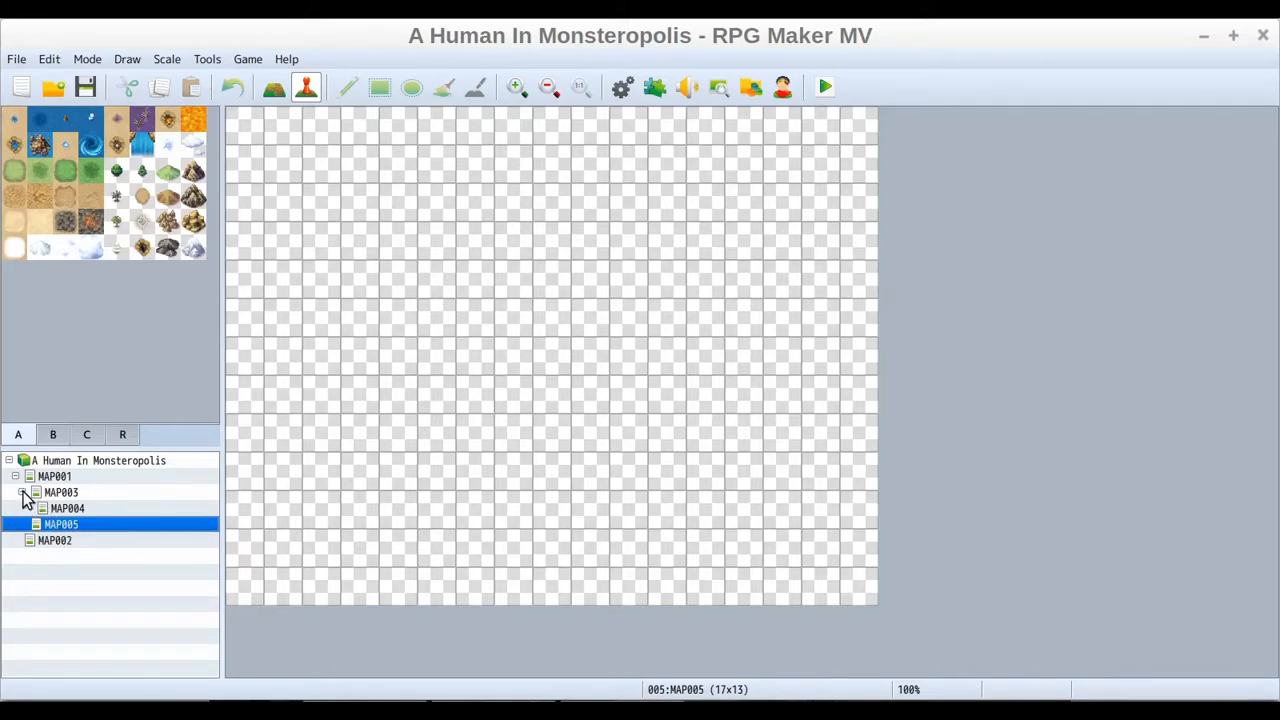
Delete the map MAP005 from the project
right_click(80, 526)
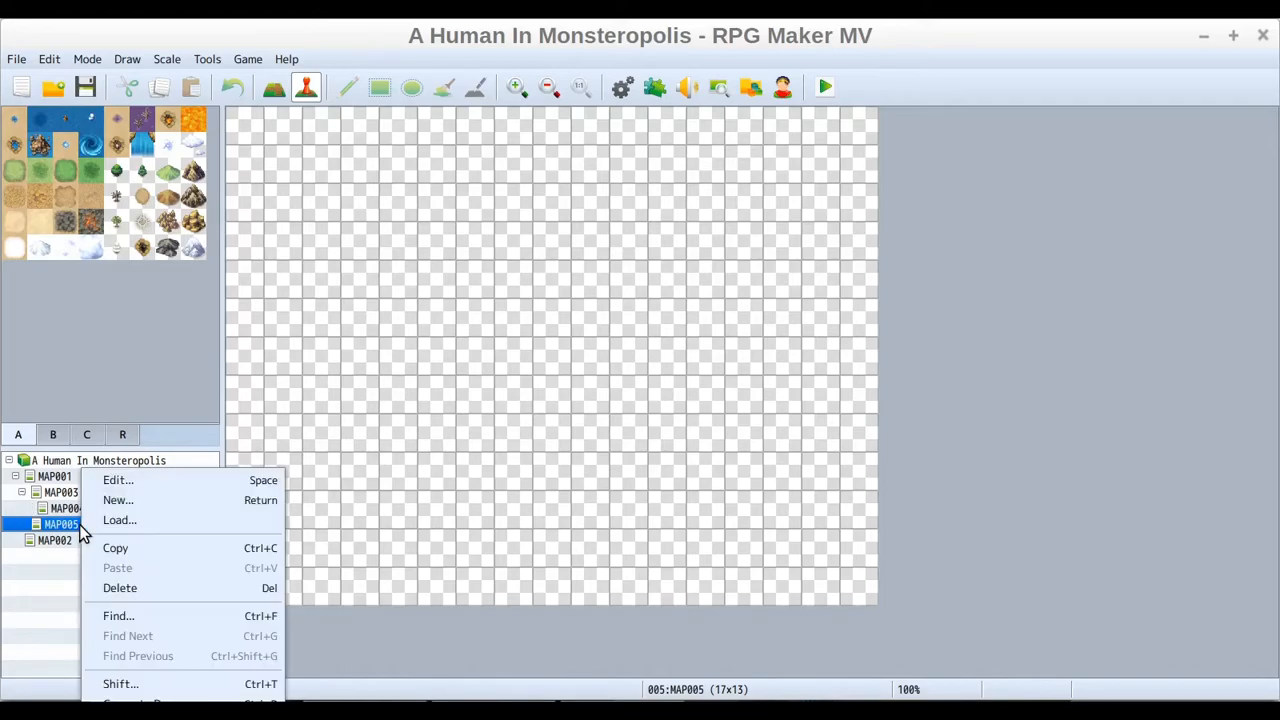
left_click(125, 588)
left_click(618, 396)
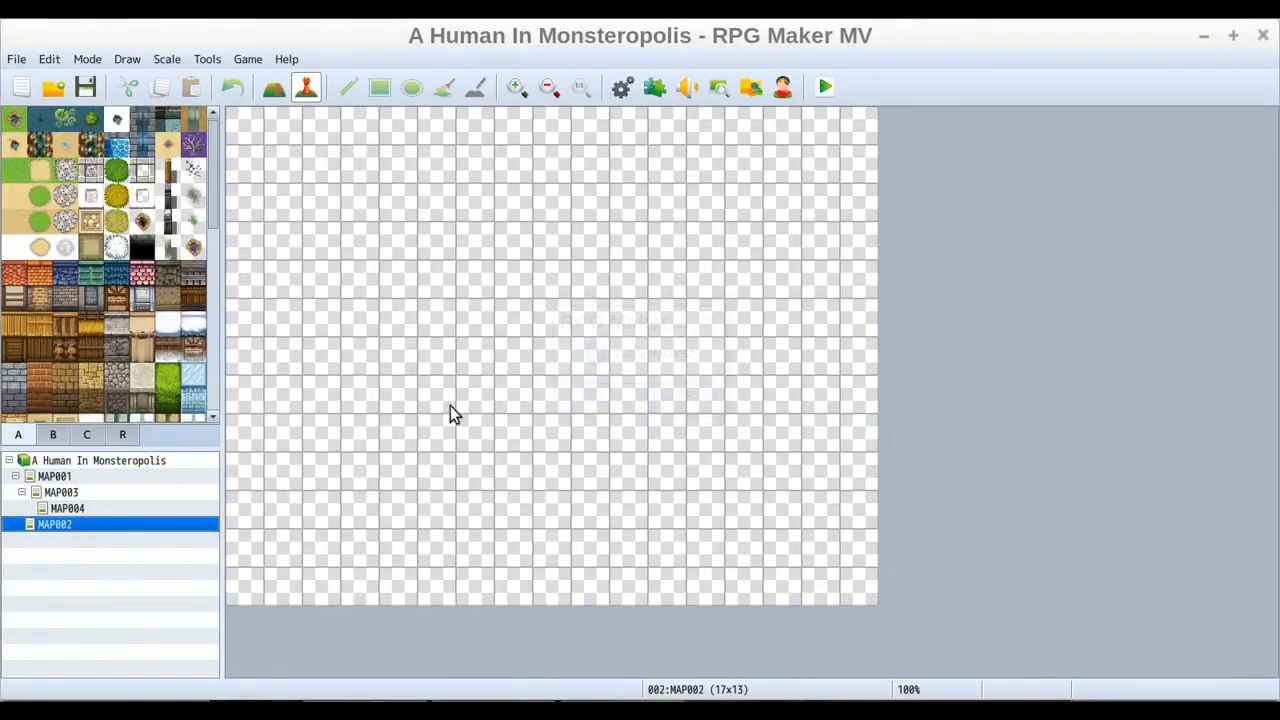
Delete the map MAP004 from the project
left_click(70, 509)
right_click(72, 516)
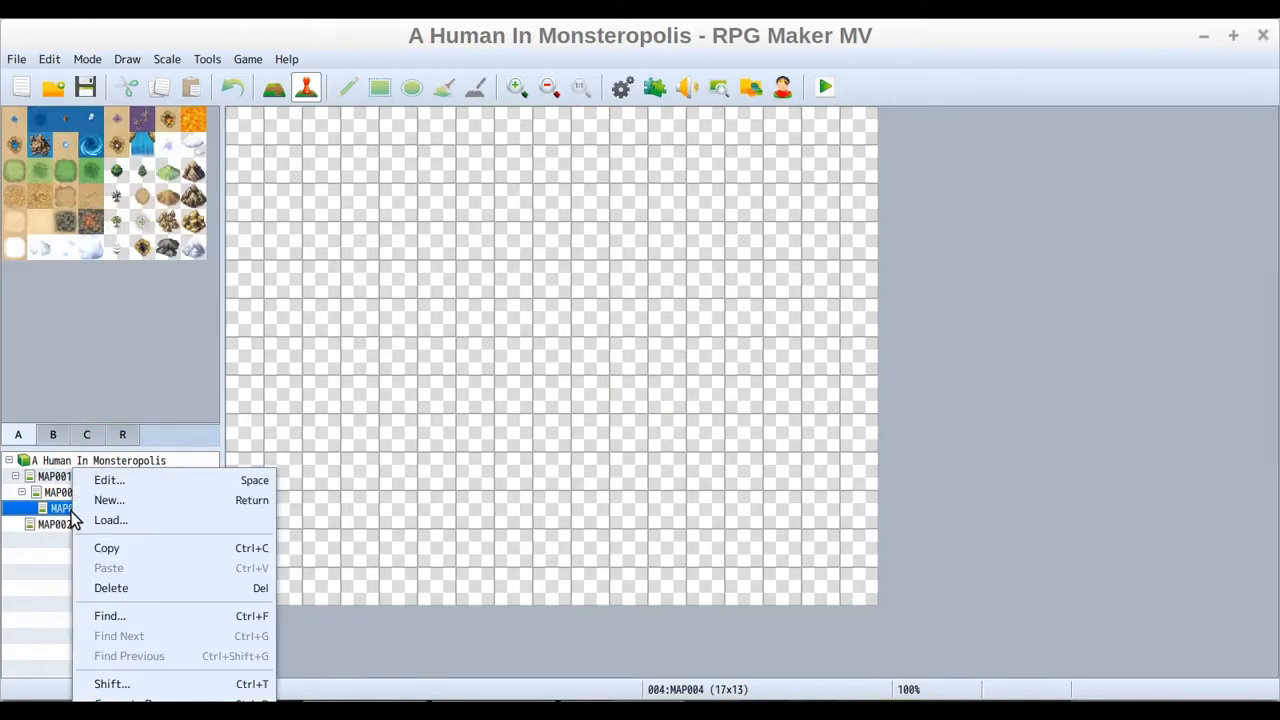
left_click(118, 588)
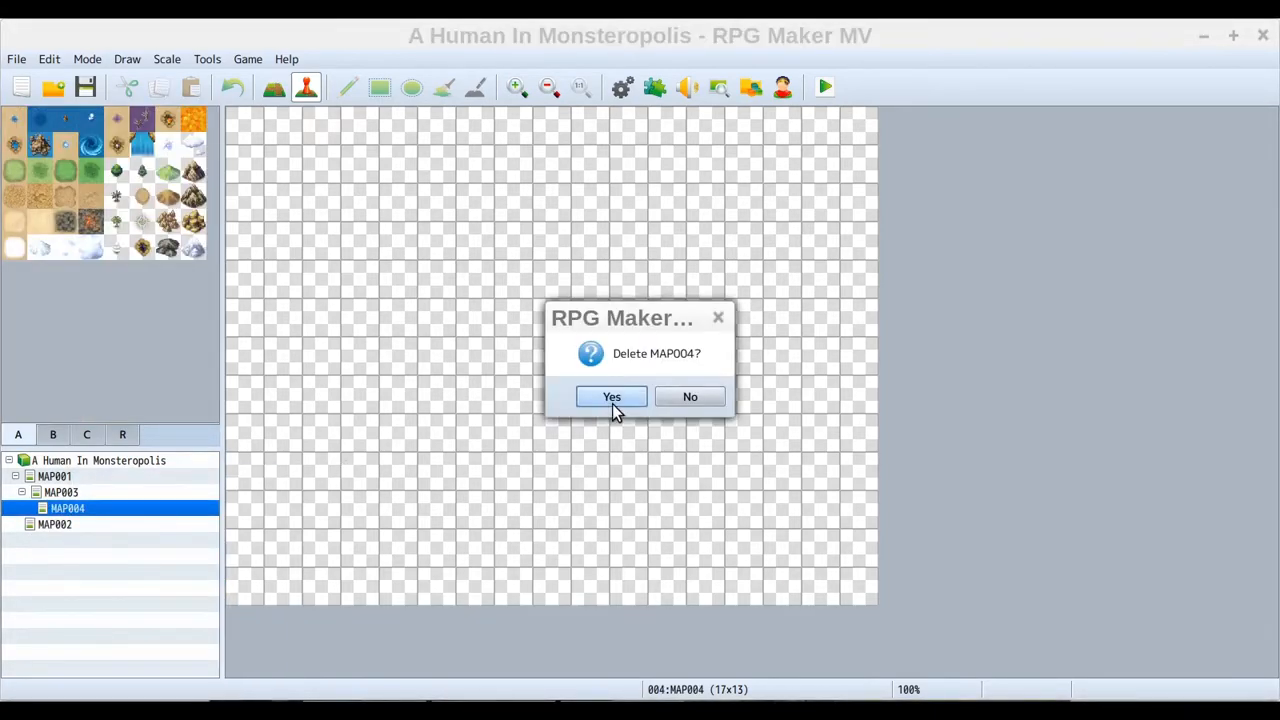
left_click(612, 397)
Delete the map MAP003 from the project
left_click(62, 492)
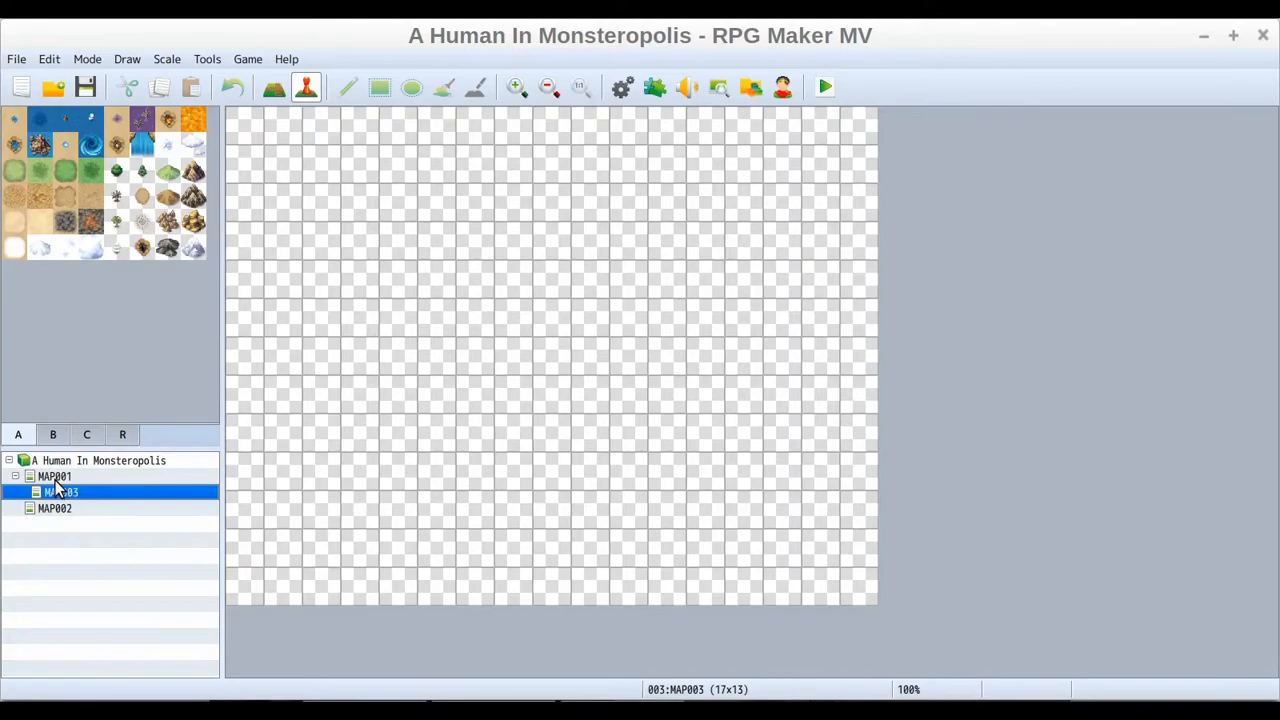
left_click(55, 477)
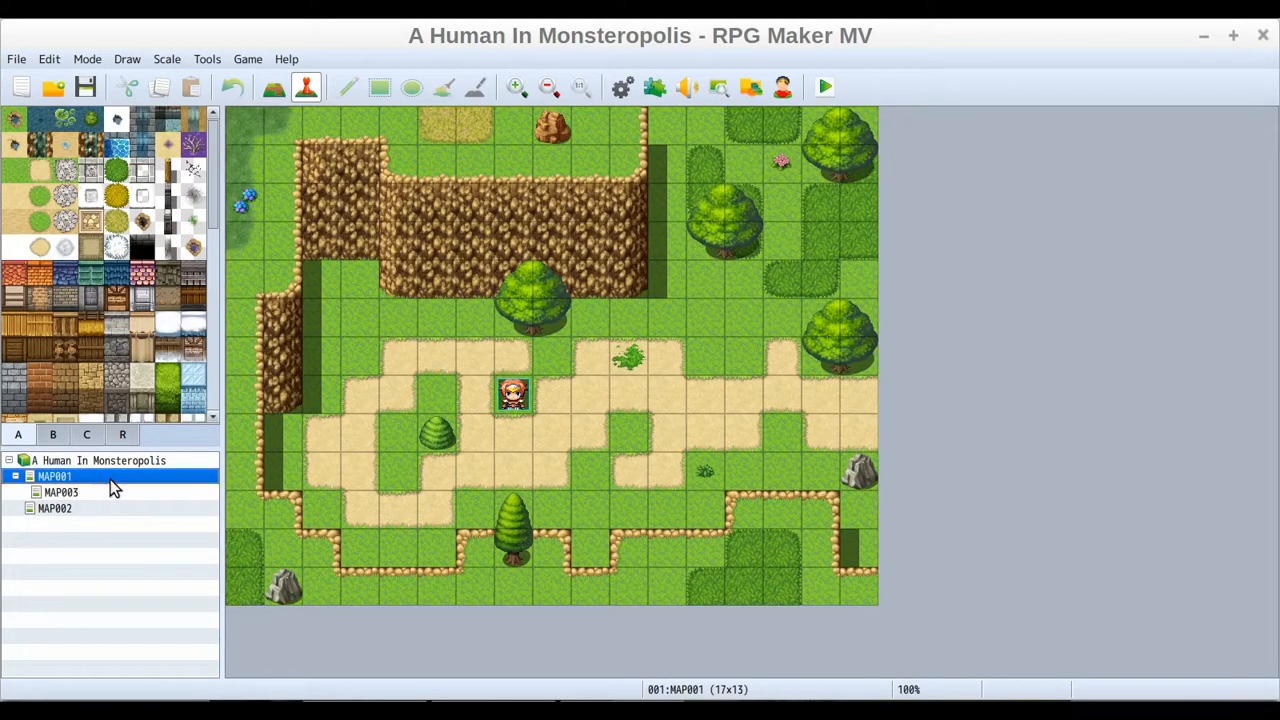
left_click(55, 509)
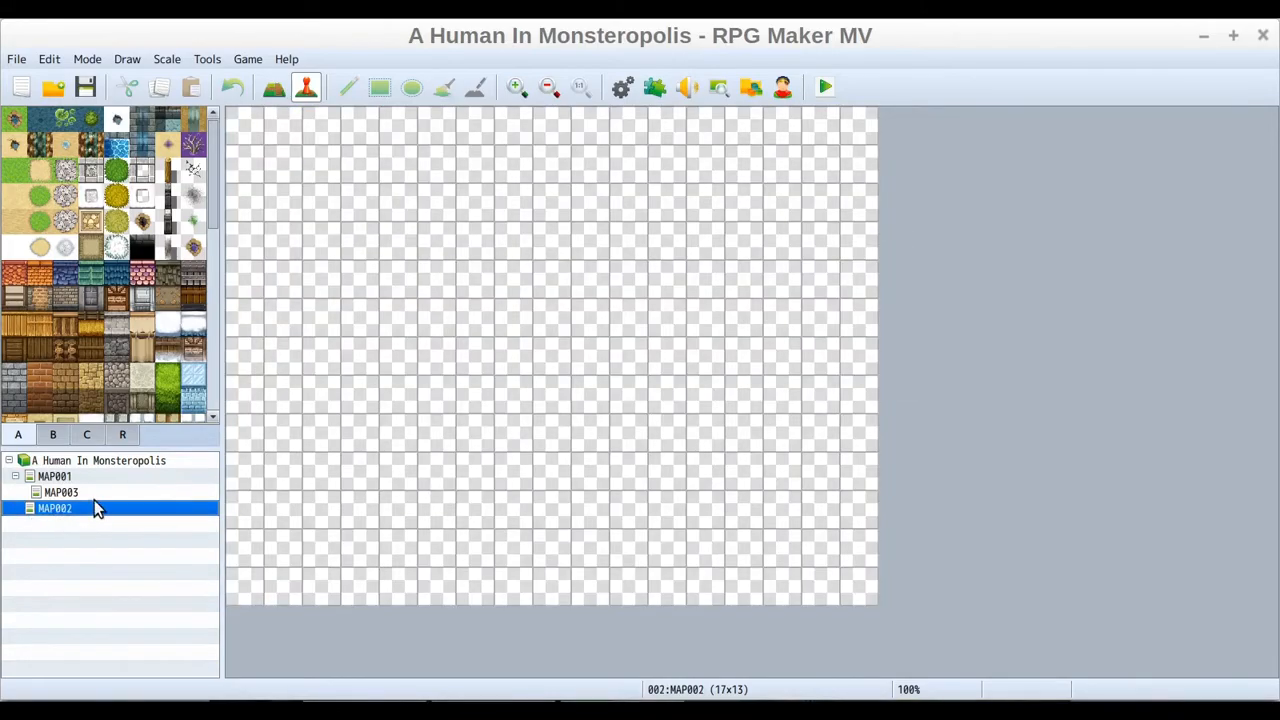
left_click(74, 481)
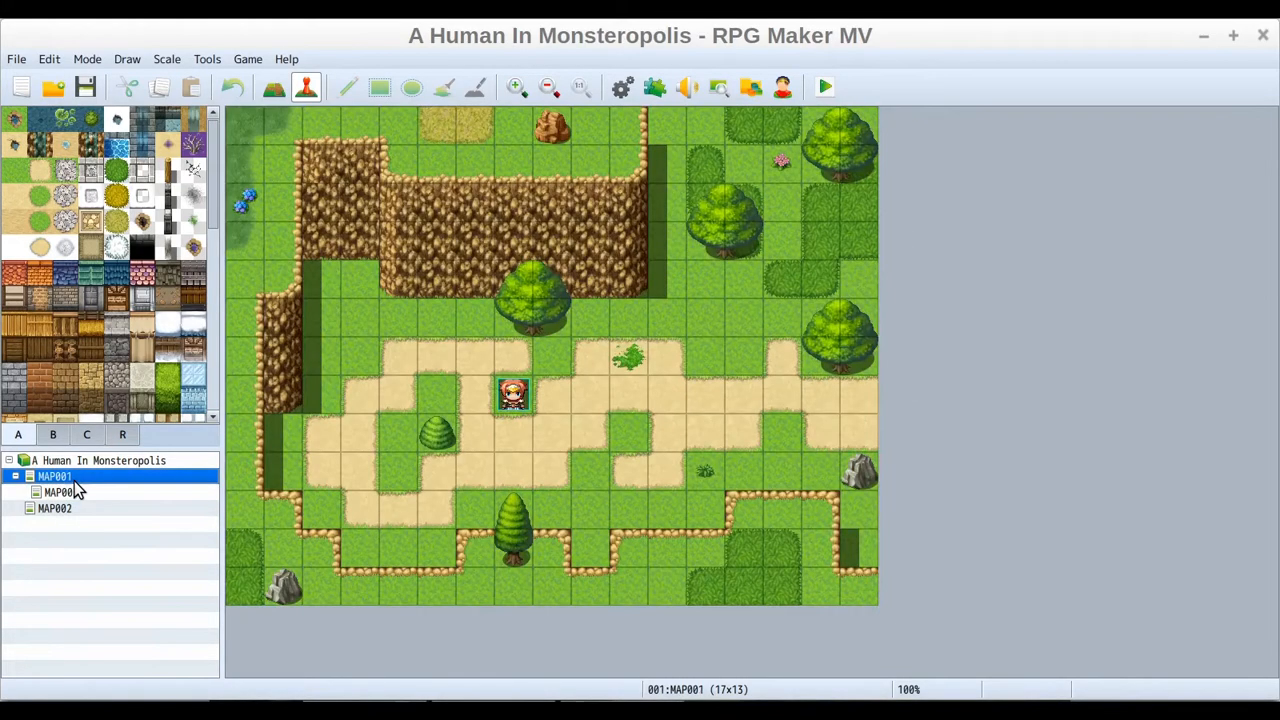
left_click(74, 493)
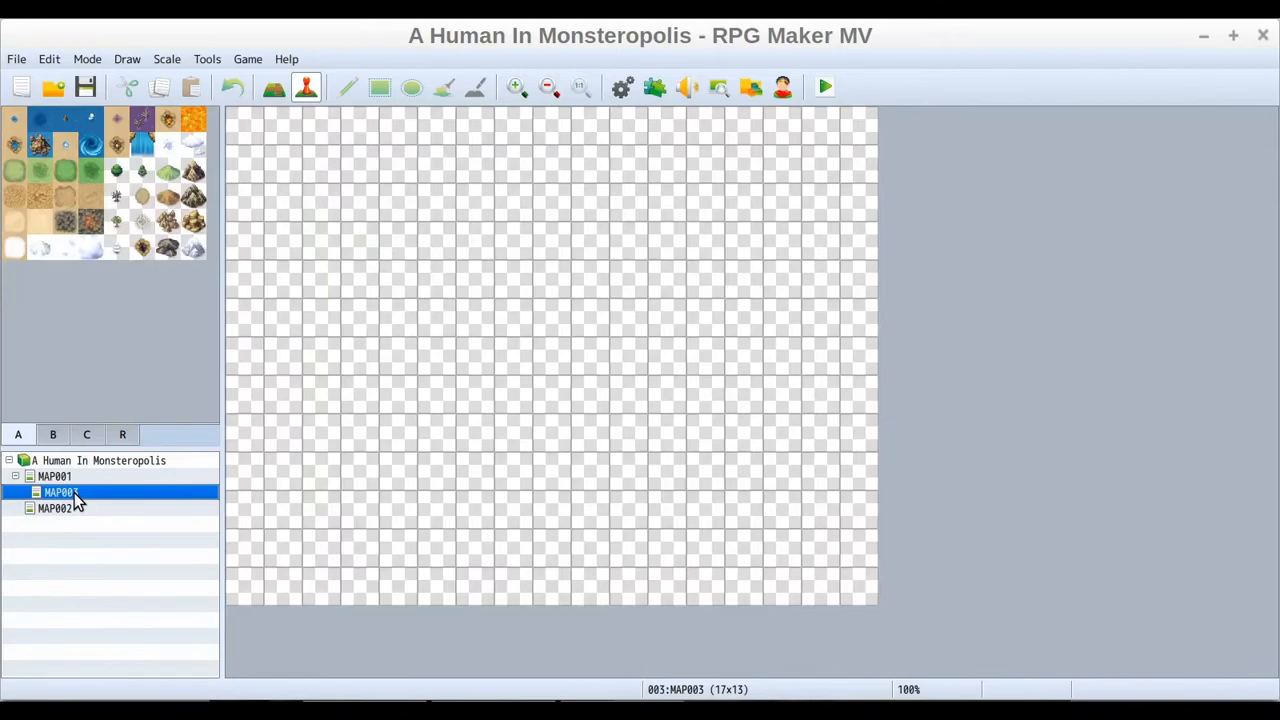
right_click(74, 493)
left_click(118, 590)
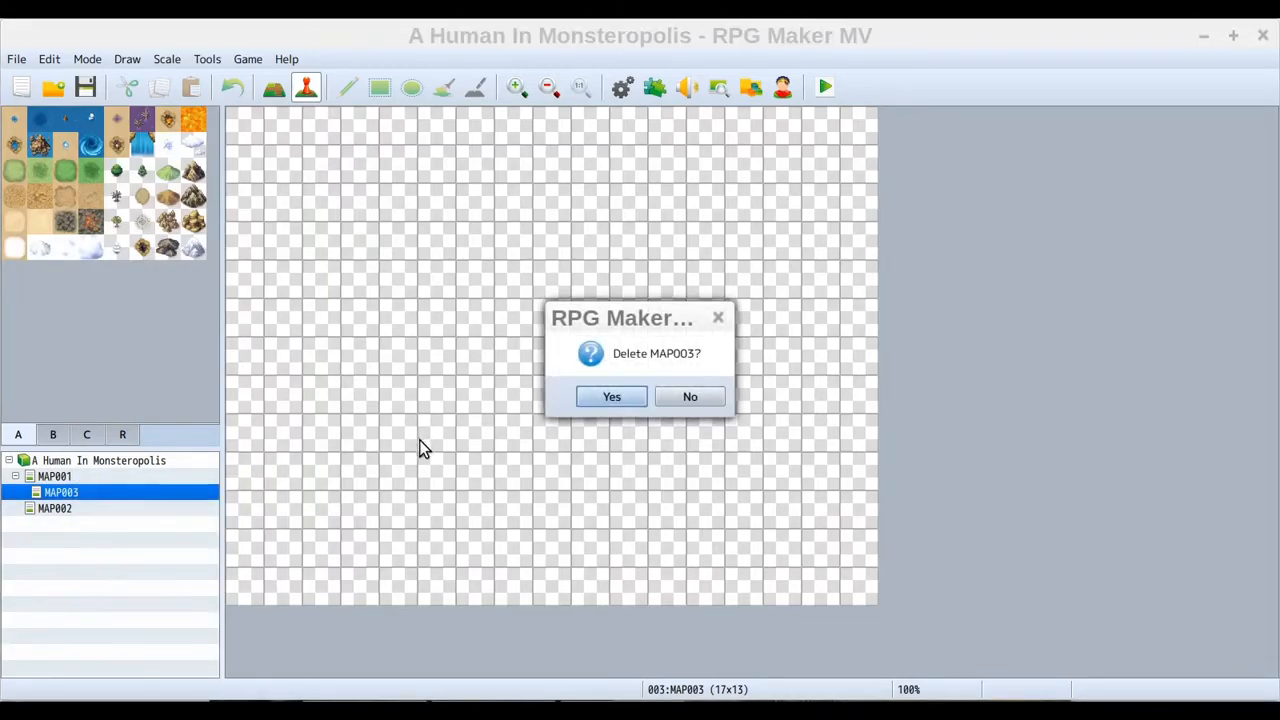
left_click(614, 400)
Switch between MAP001, MAP002 and the project root to review the remaining maps
left_click(54, 478)
left_click(53, 494)
left_click(54, 477)
left_click(50, 495)
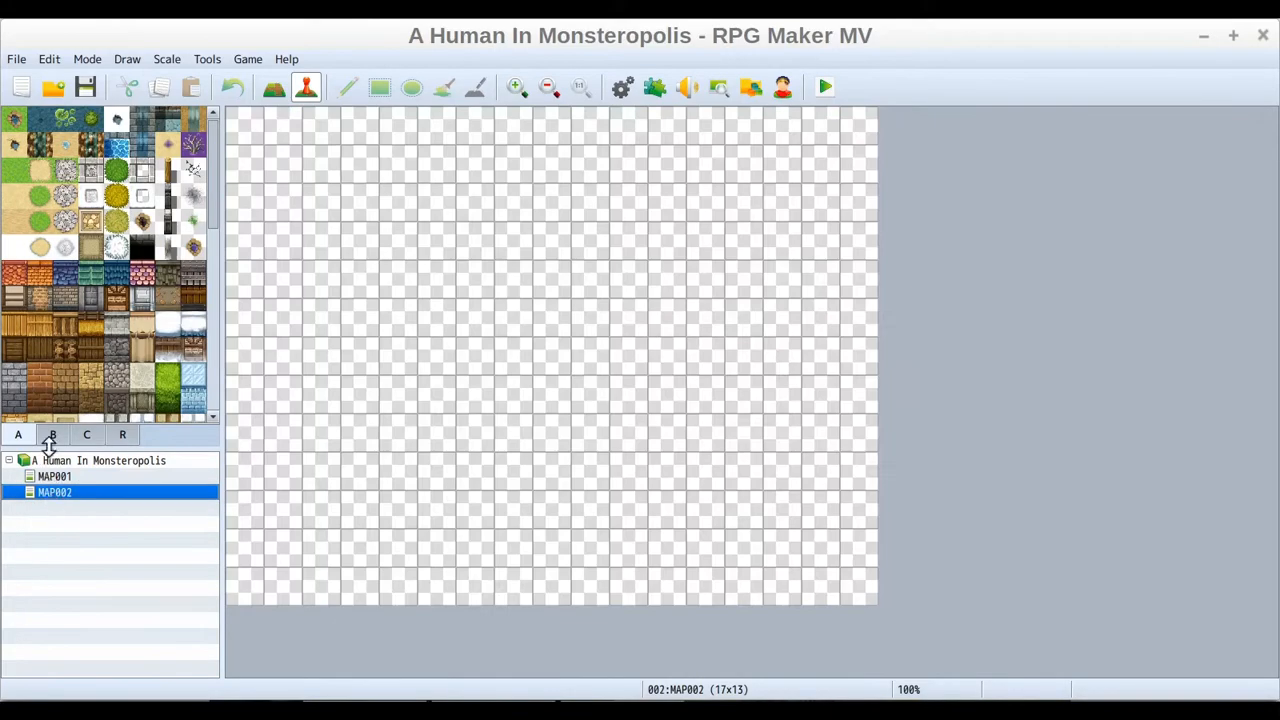
left_click(50, 461)
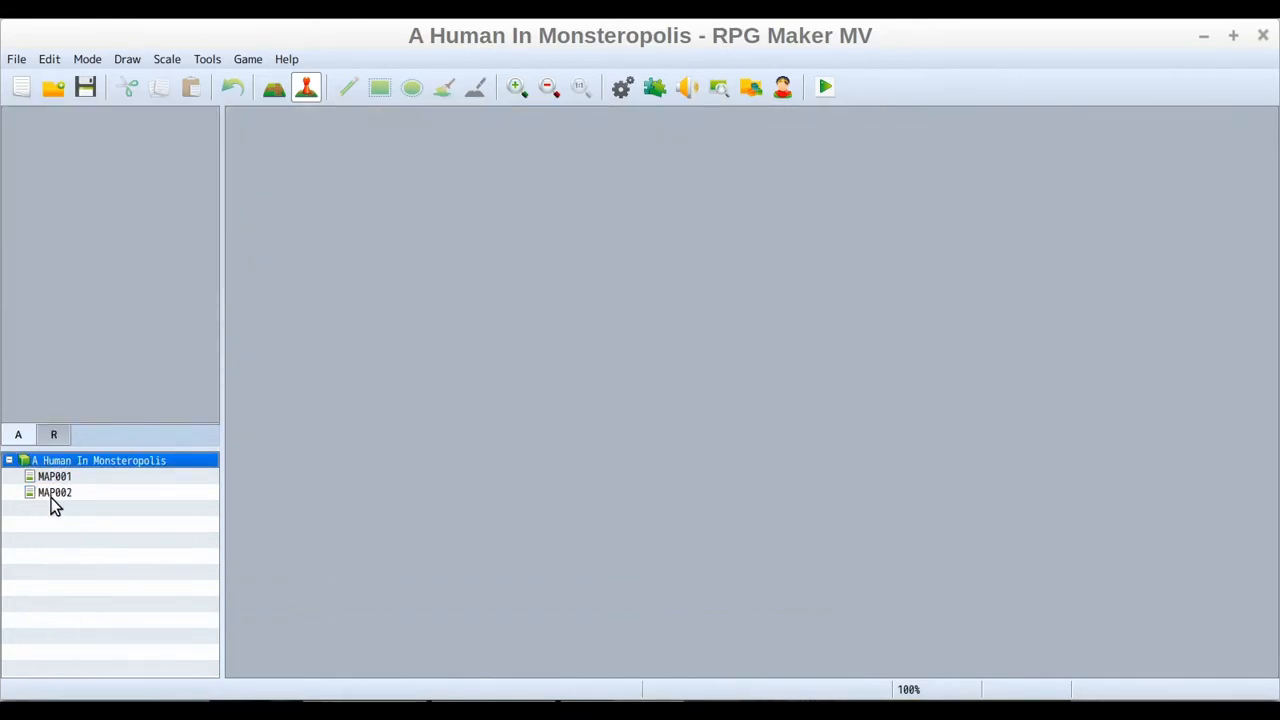
left_click(54, 495)
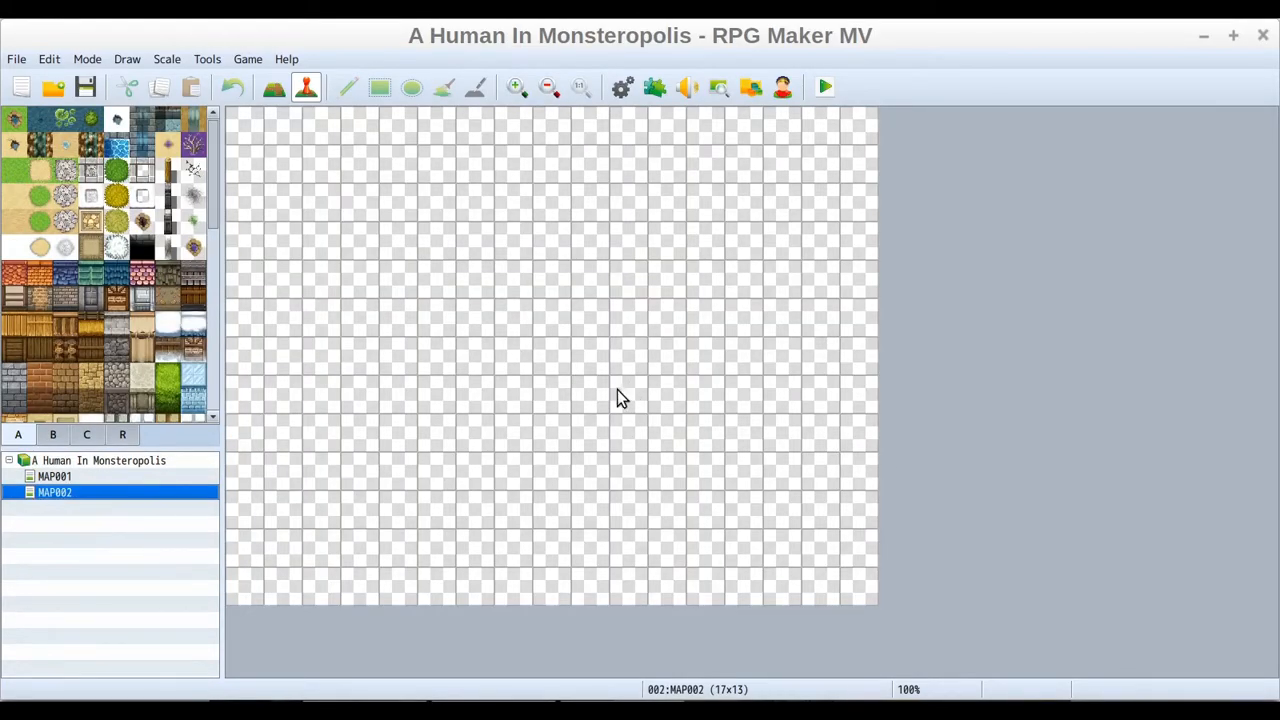
Compare MAP001 with the empty MAP002, selecting the road tile and inspecting the cells where MAP001's road meets the map edge
left_click(55, 478)
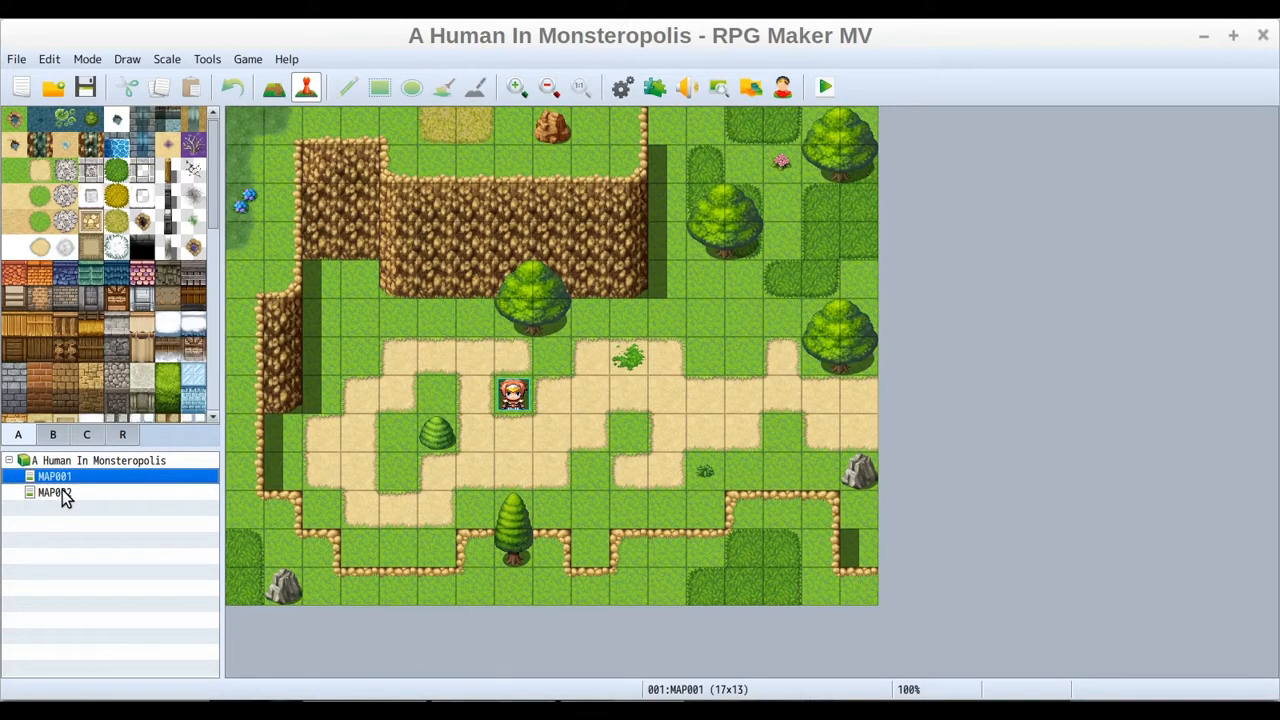
left_click(60, 493)
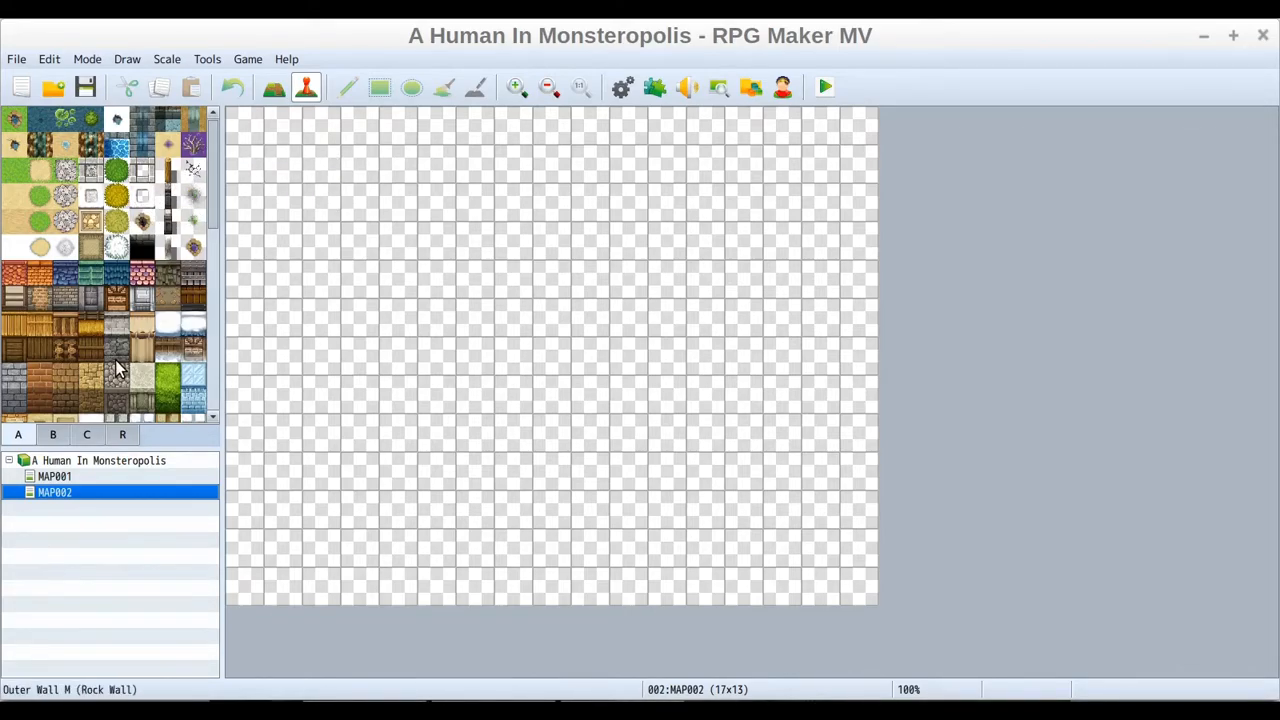
left_click(60, 478)
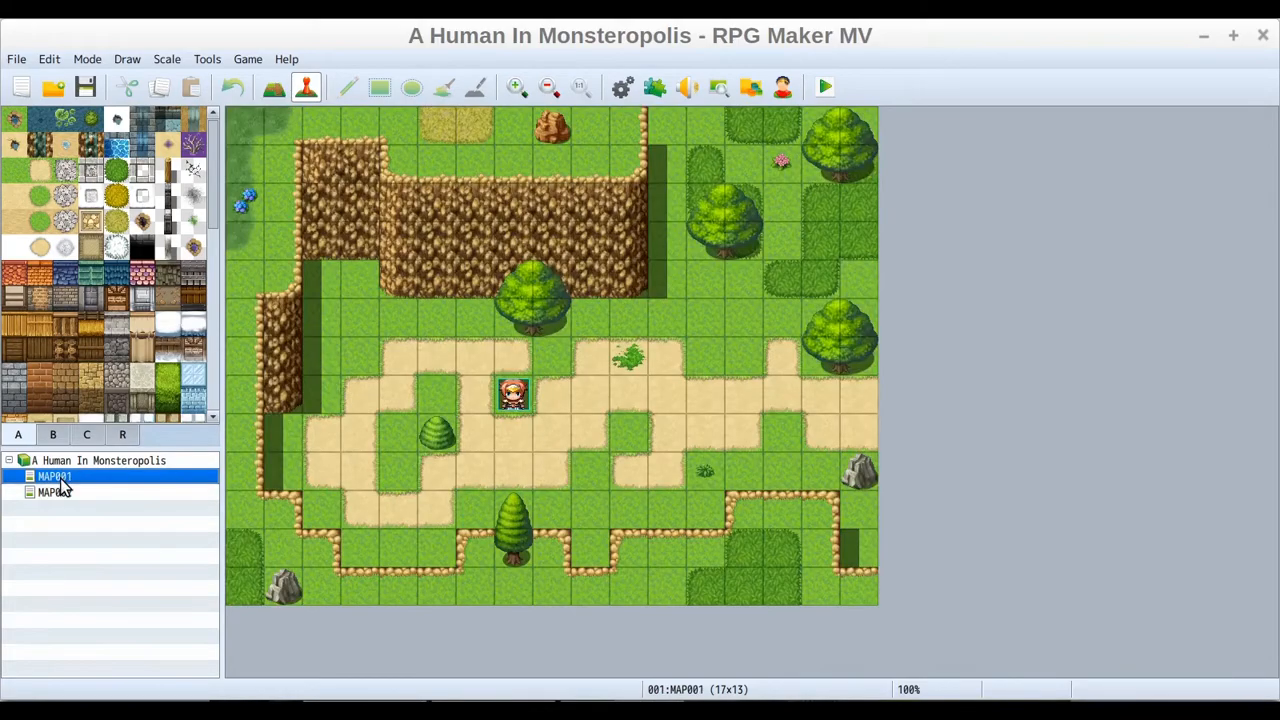
left_click(39, 171)
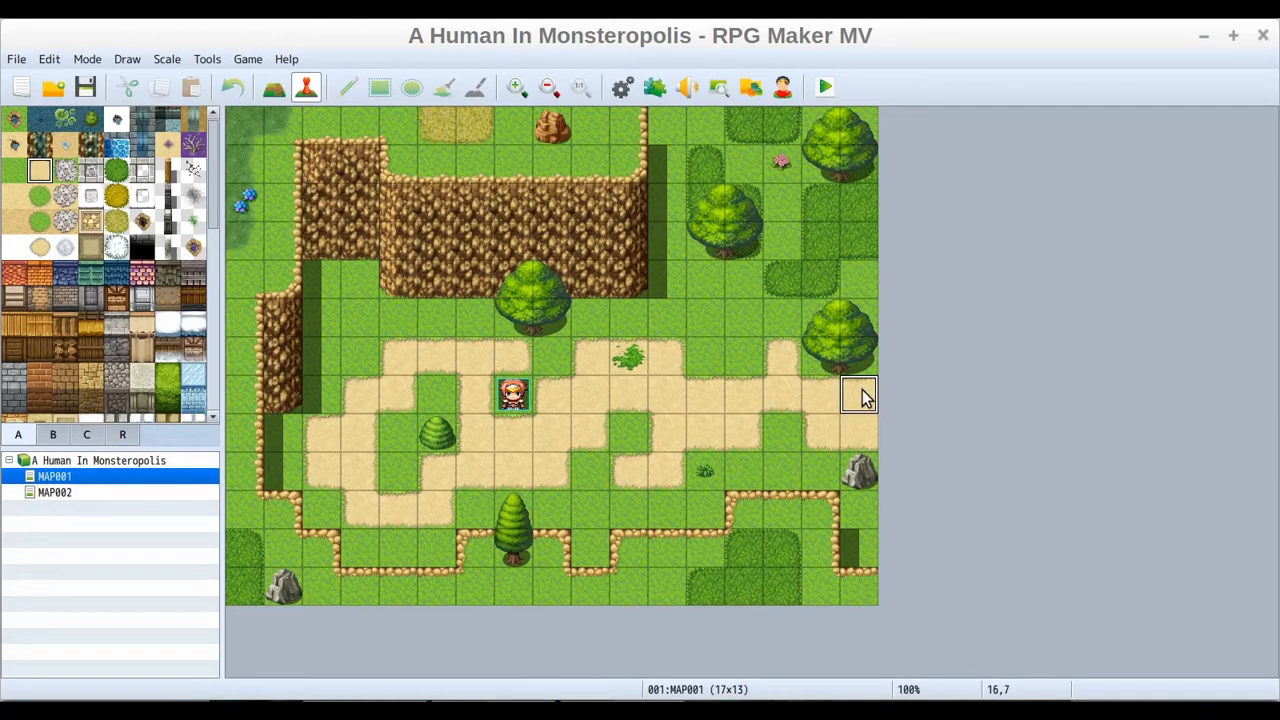
left_click(662, 396)
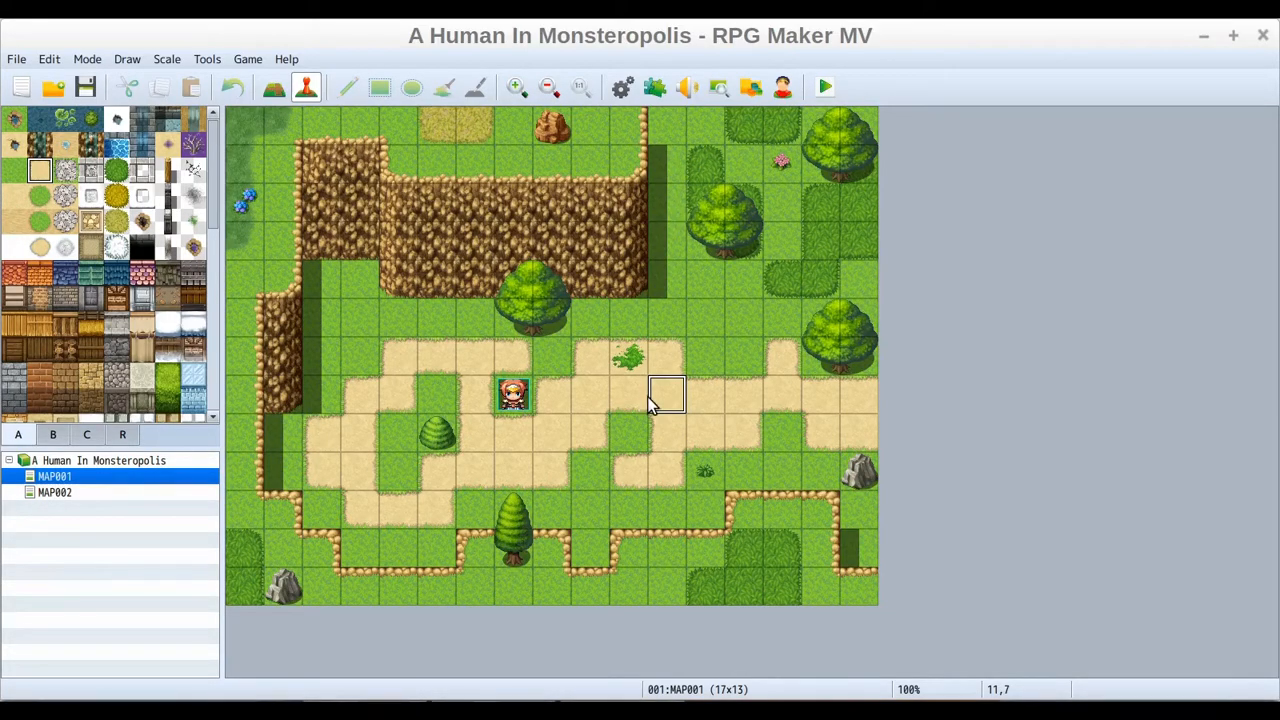
left_click(856, 400)
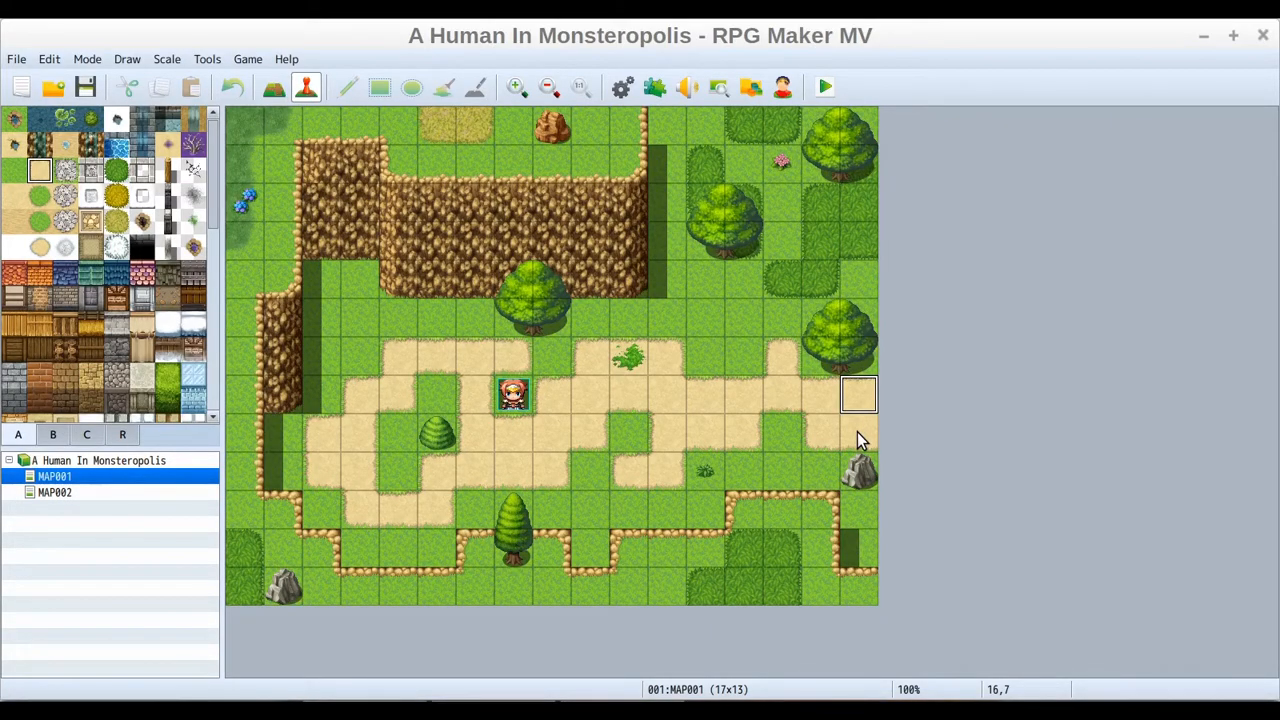
left_click(857, 432)
left_click(858, 401)
left_click(862, 393)
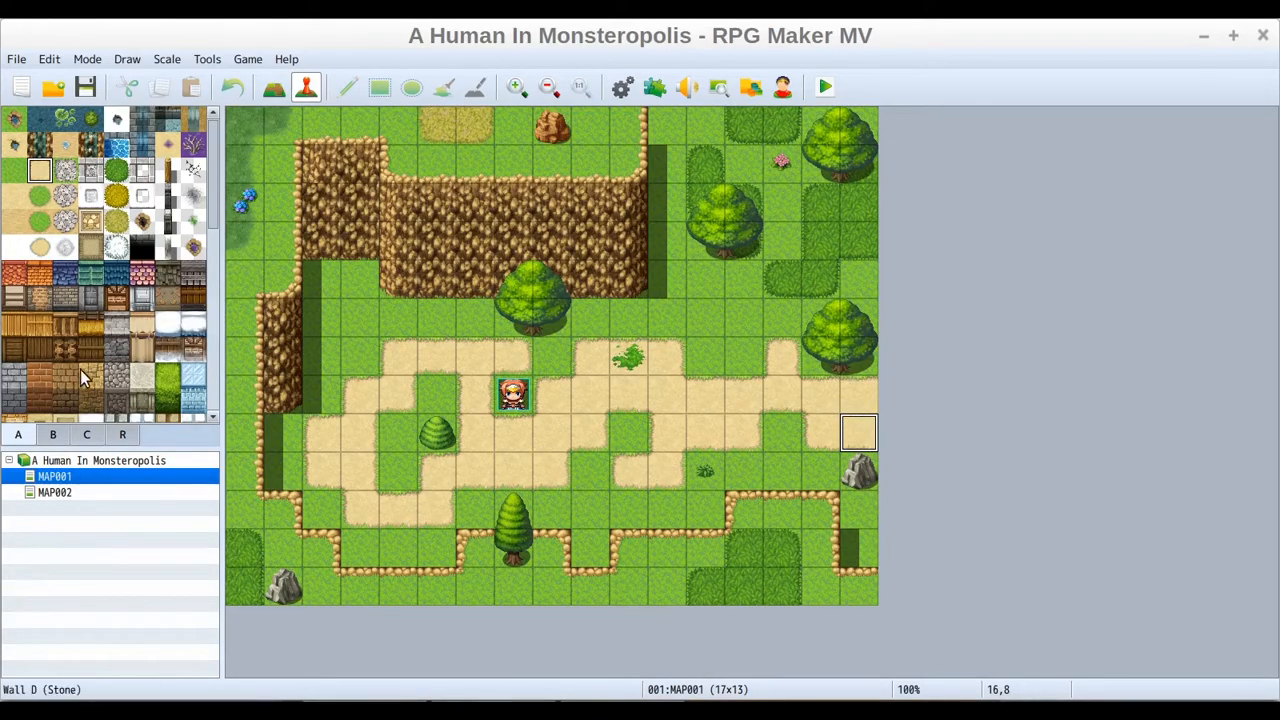
On MAP002, switch to map drawing mode and paint two Road (Meadow) tiles at the left edge
left_click(54, 494)
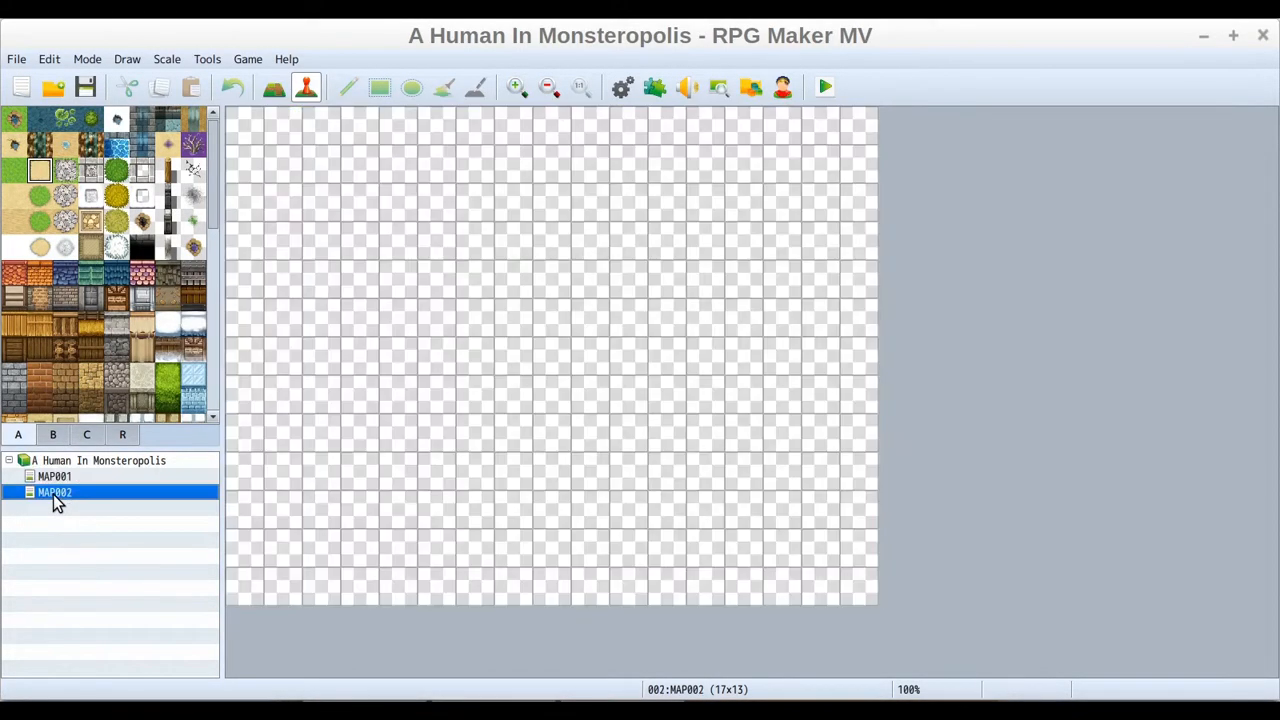
left_click(276, 88)
left_click(42, 176)
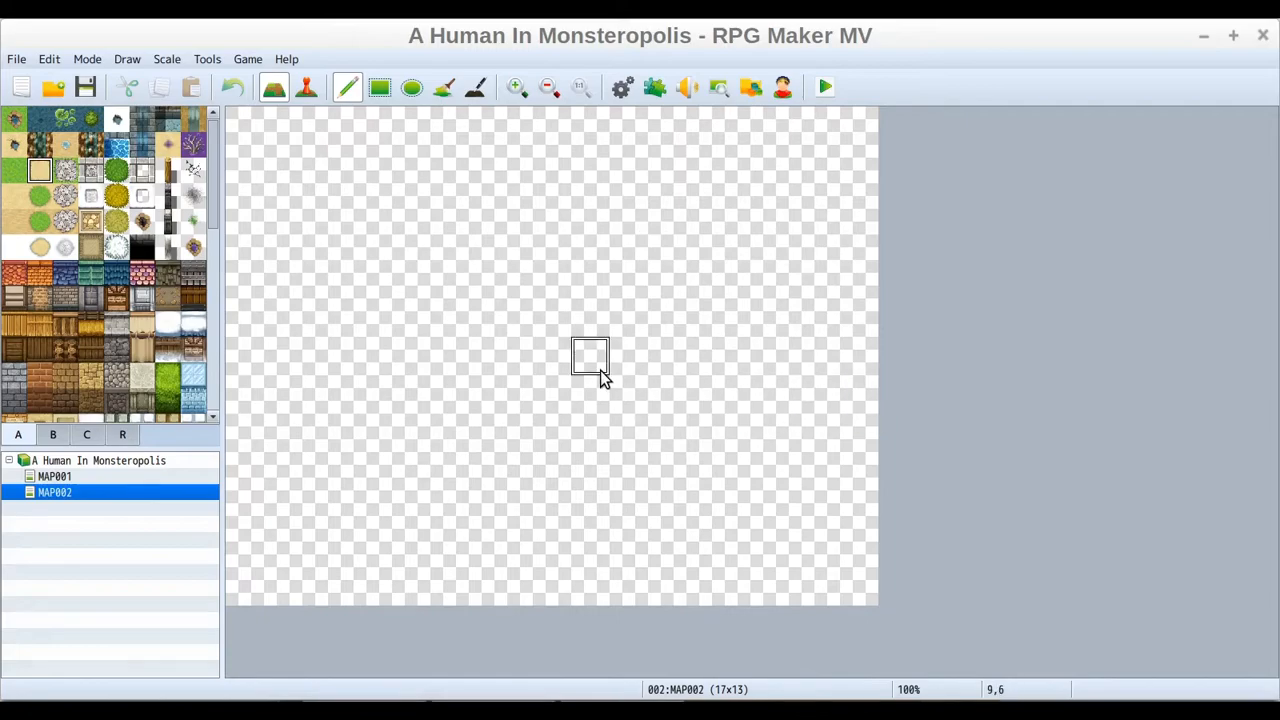
left_click(249, 408)
left_click(249, 437)
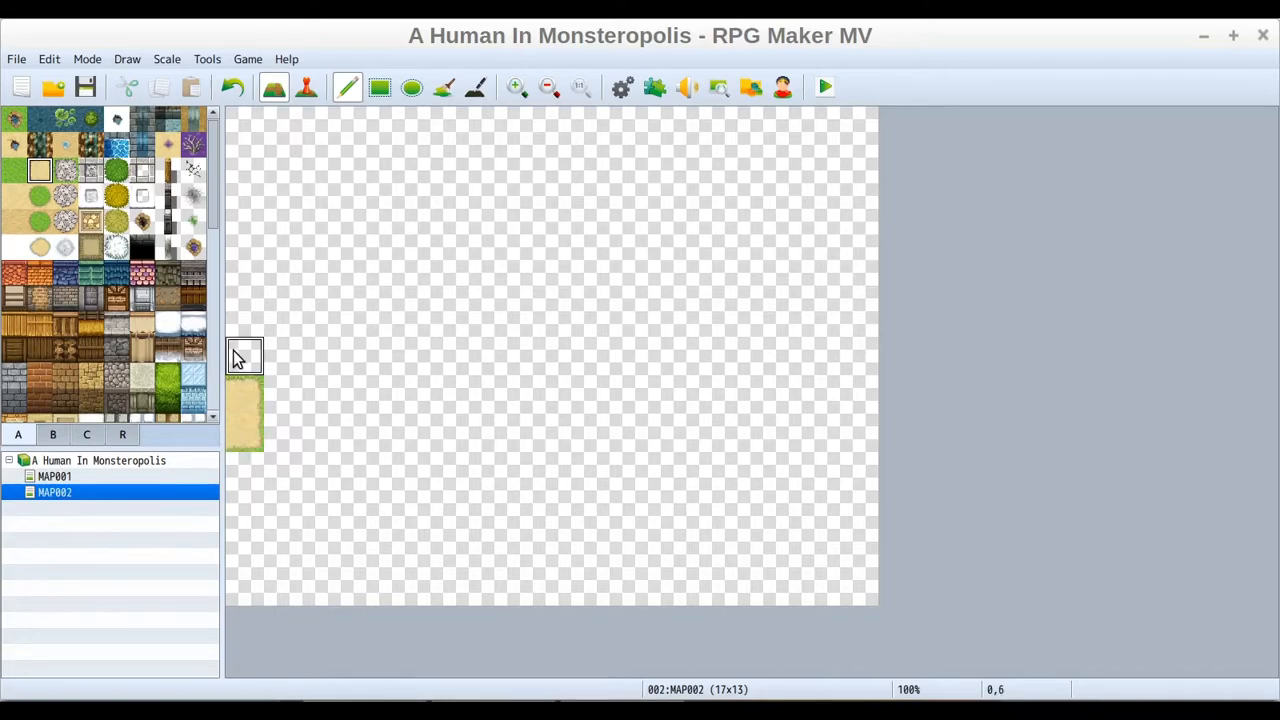
Extend the road across MAP002 as a winding path from the left edge up to the top edge
left_click(55, 477)
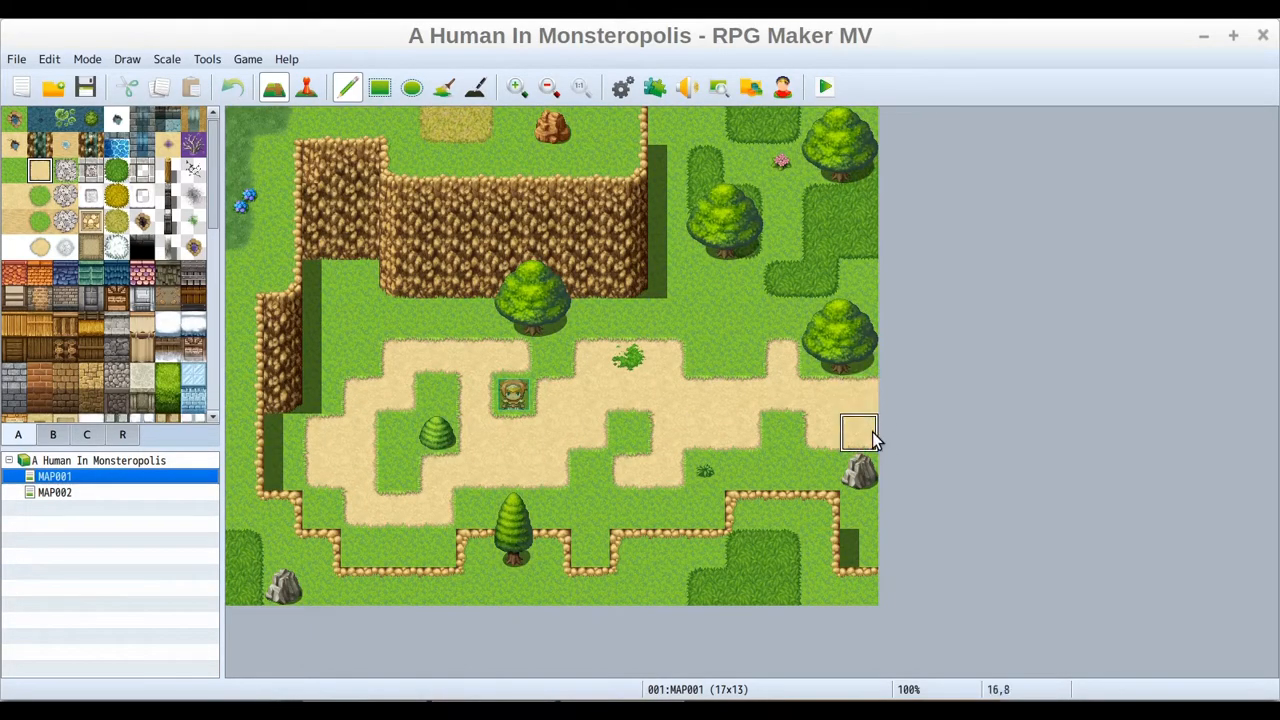
left_click(55, 492)
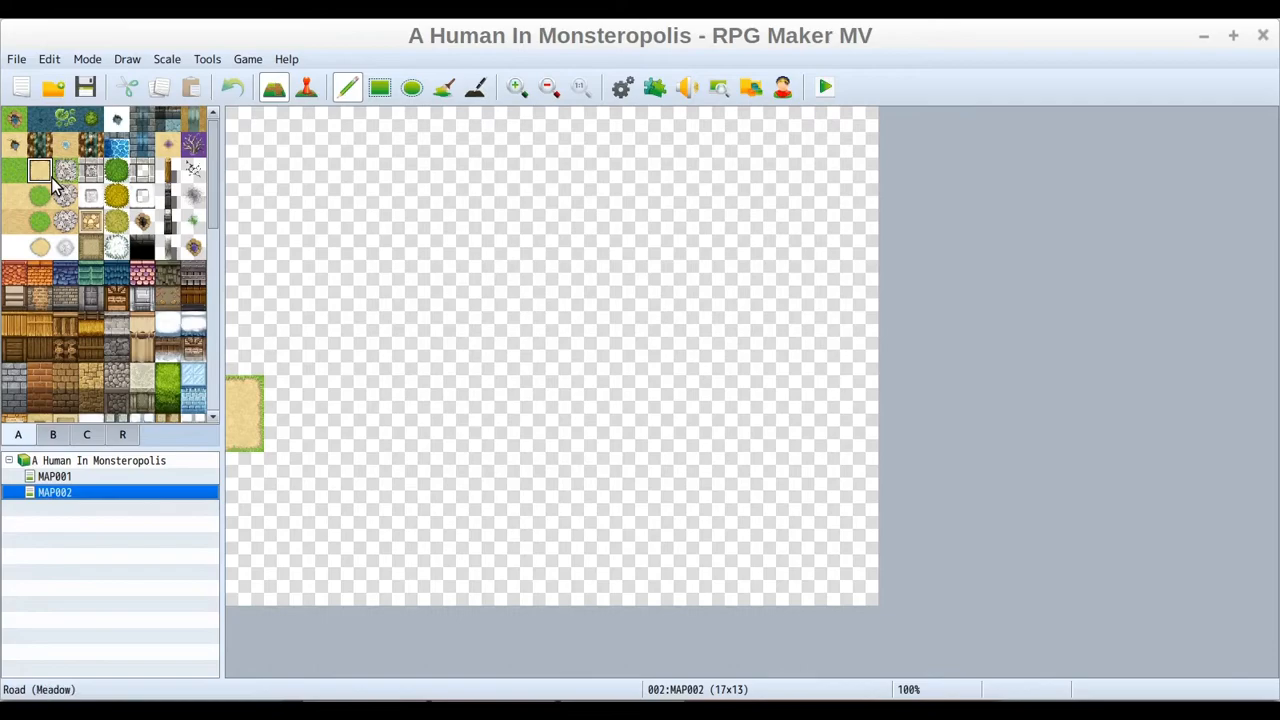
left_click_drag(275, 405, 343, 403)
left_click_drag(283, 437, 357, 431)
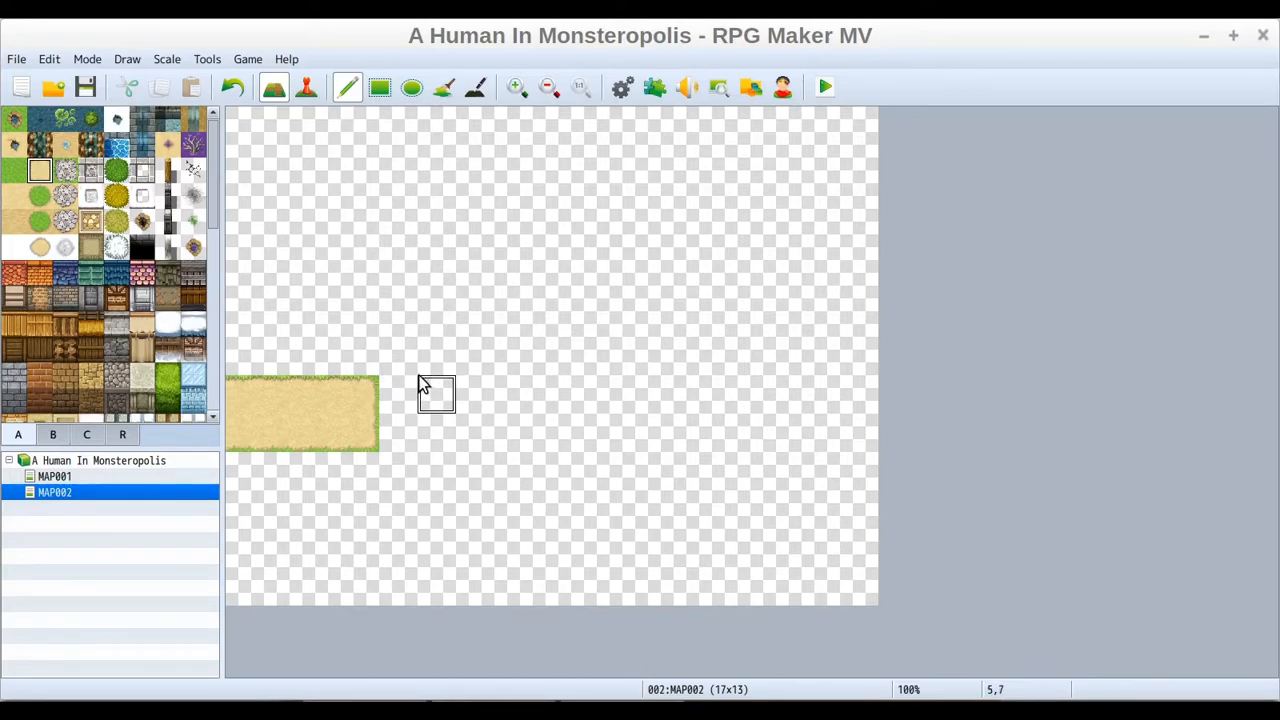
mouse_move(408, 394)
left_mouse_down()
mouse_move(579, 301)
mouse_move(649, 285)
mouse_move(679, 204)
mouse_move(721, 168)
mouse_move(730, 115)
mouse_move(771, 189)
mouse_move(700, 266)
mouse_move(662, 377)
mouse_move(533, 440)
mouse_move(395, 482)
mouse_move(297, 464)
left_mouse_up()
left_click(297, 464)
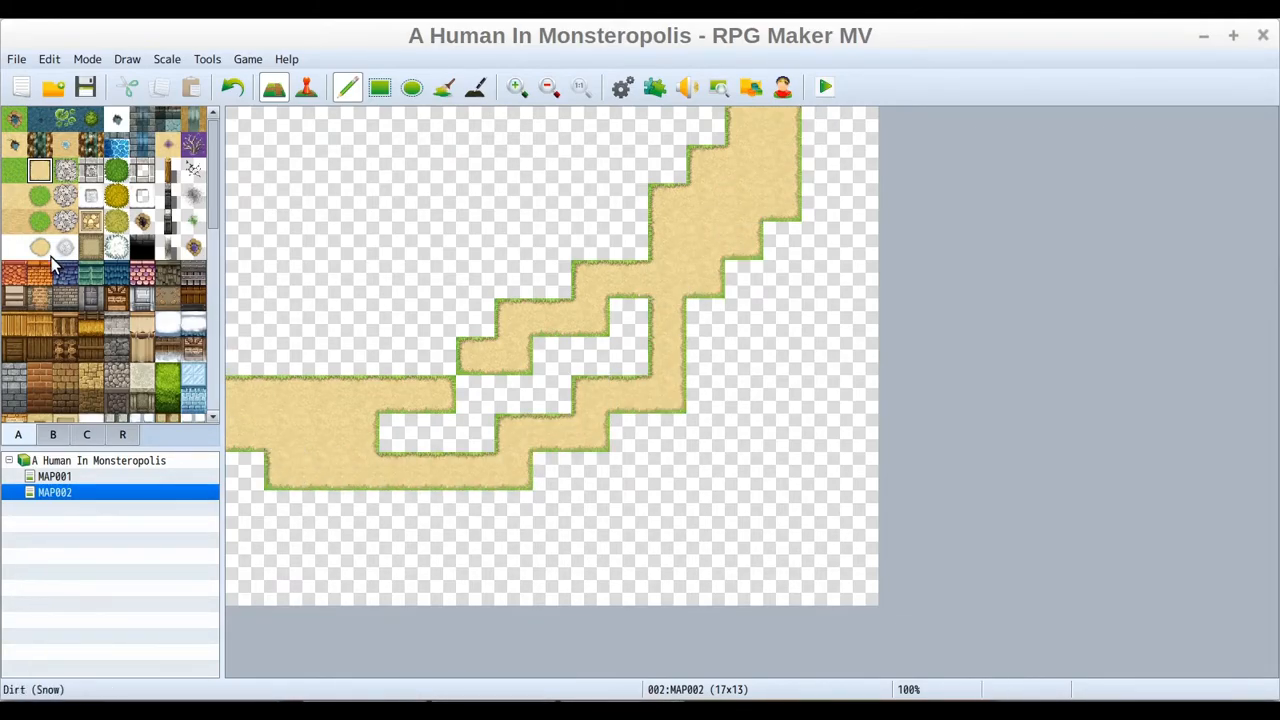
Fill the empty areas on both sides of the road with Meadow grass using the Fill tool
left_click(14, 172)
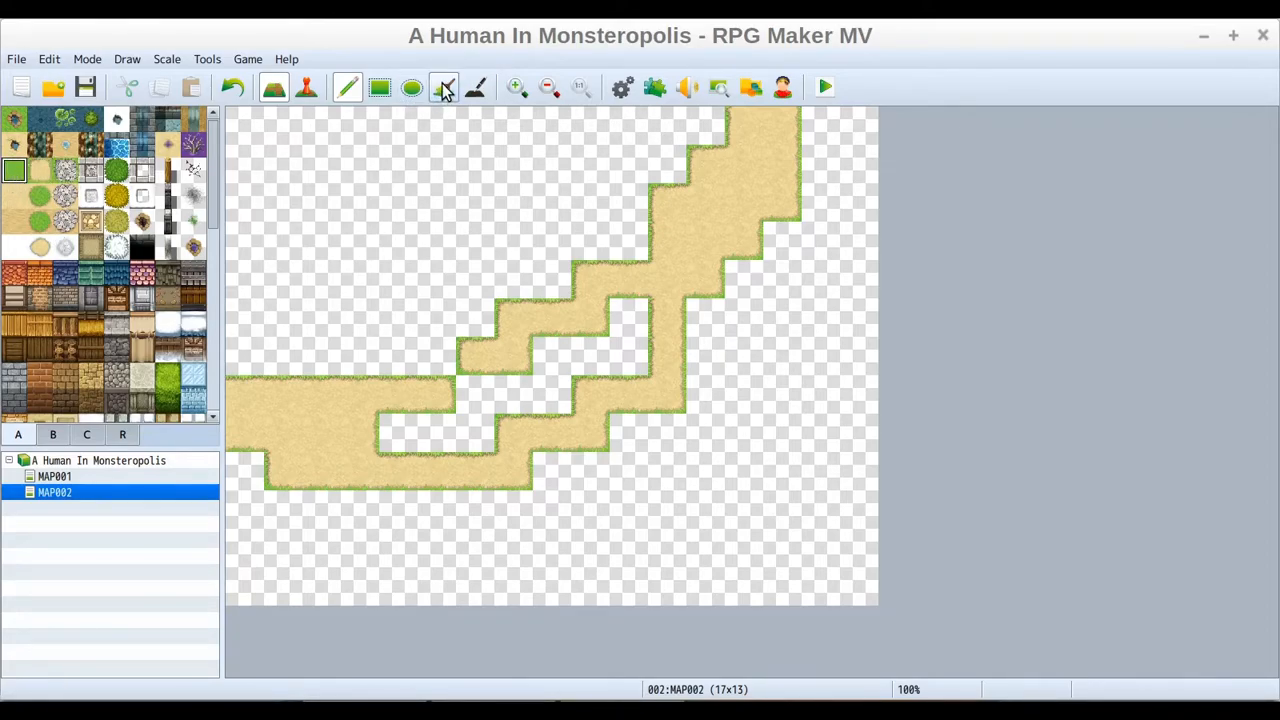
left_click(445, 90)
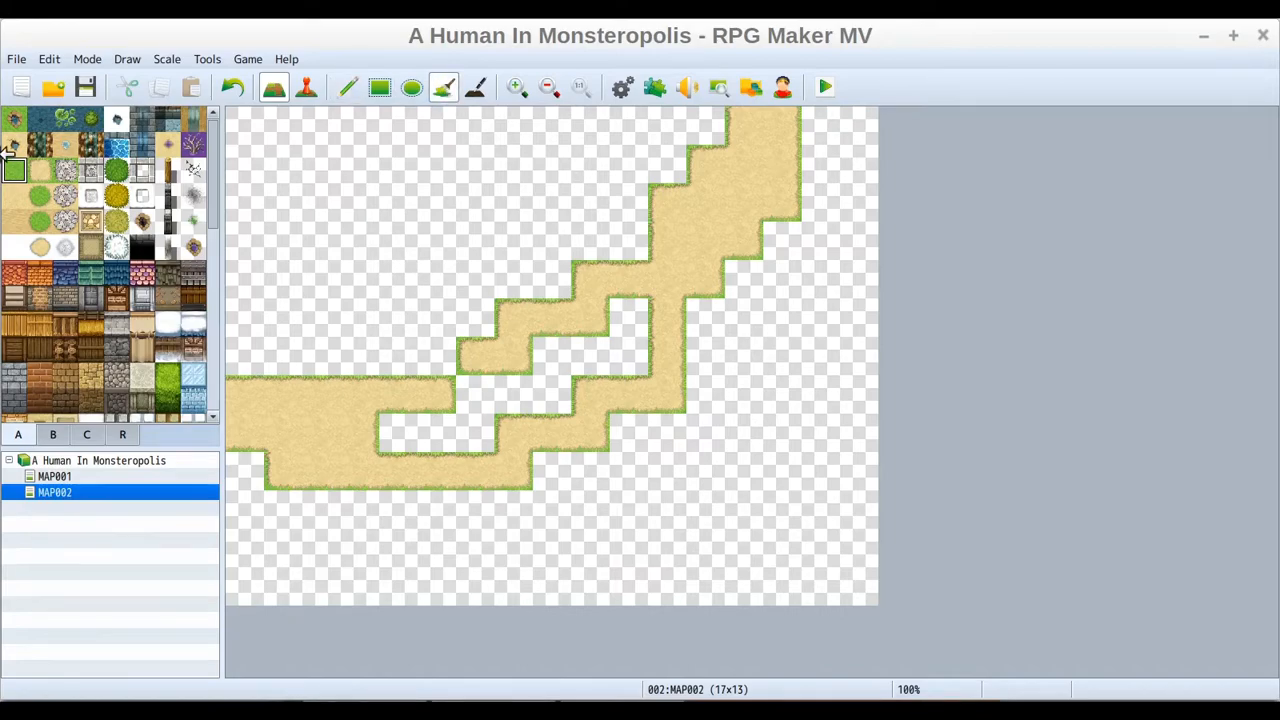
left_click(357, 185)
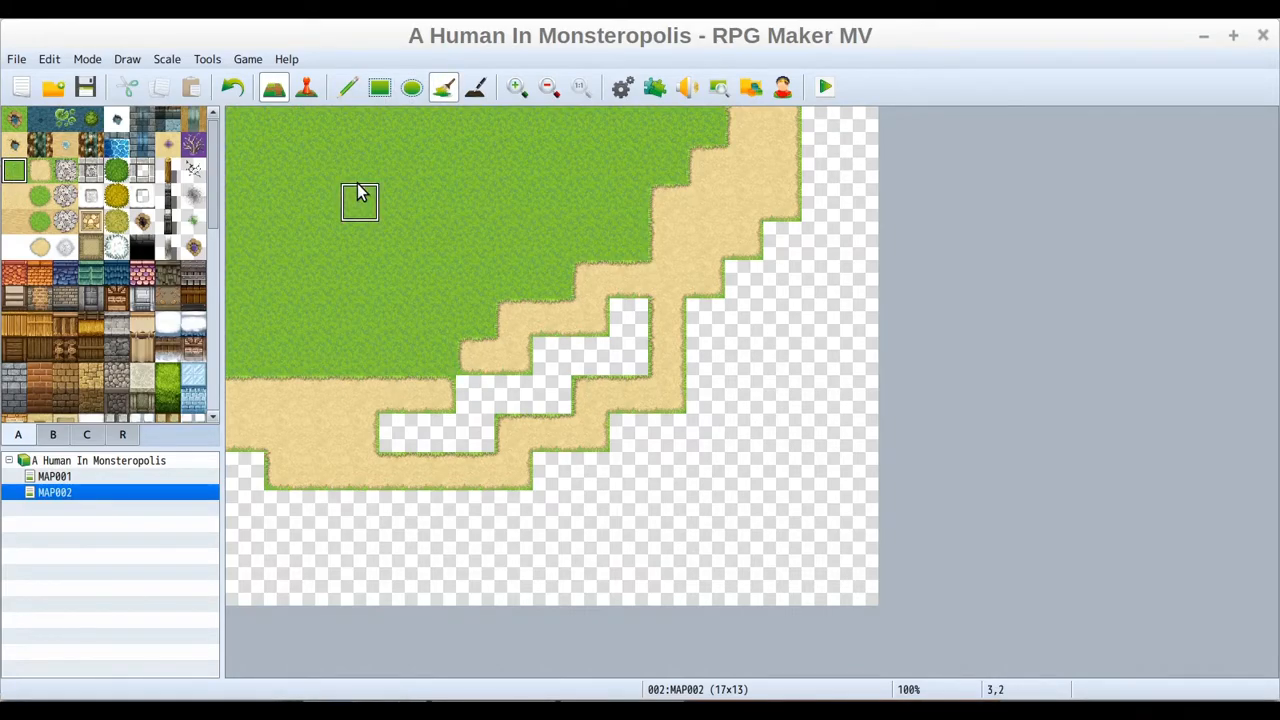
left_click(798, 477)
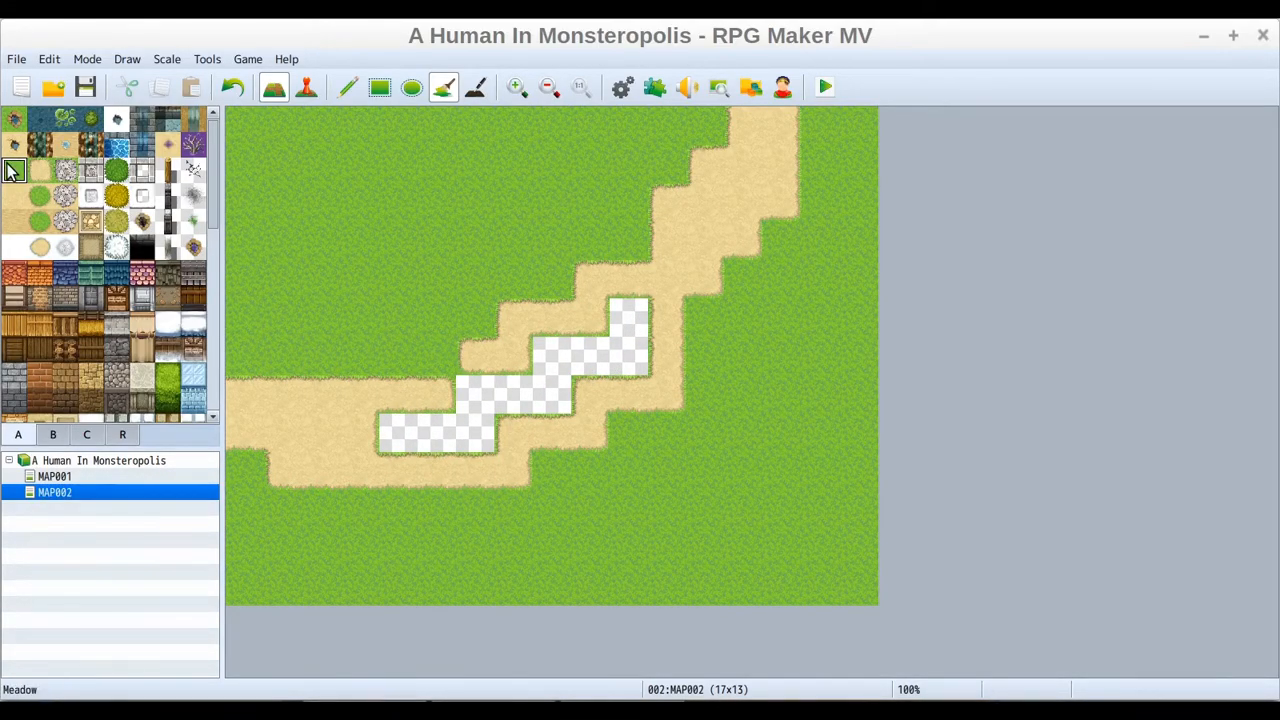
Fill the remaining transparent gaps inside the road with Meadow grass
left_click(356, 90)
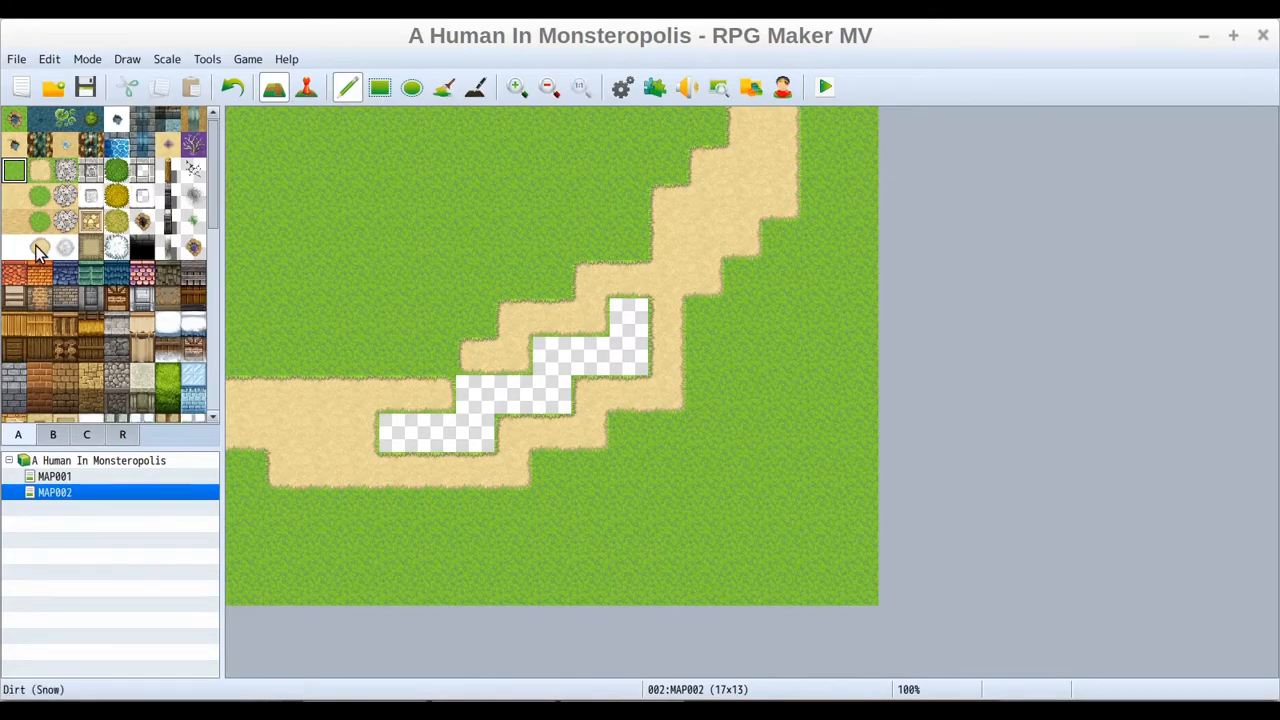
left_click(43, 170)
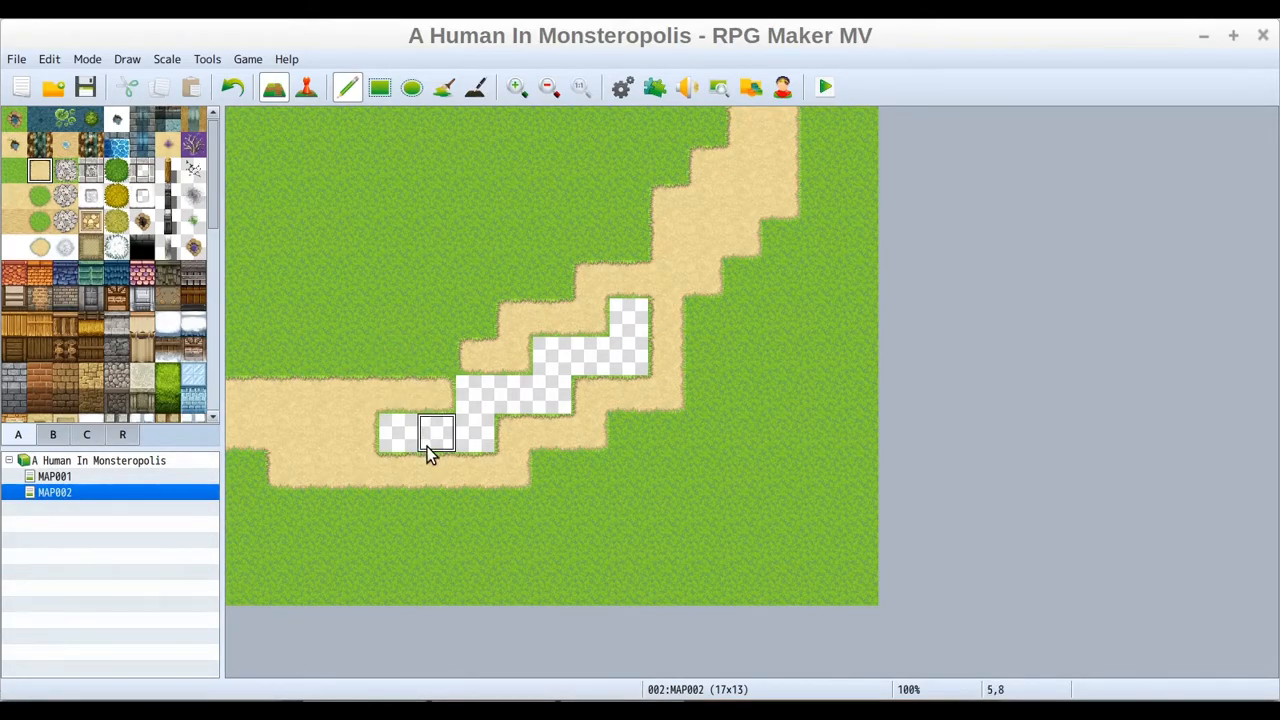
left_click(14, 170)
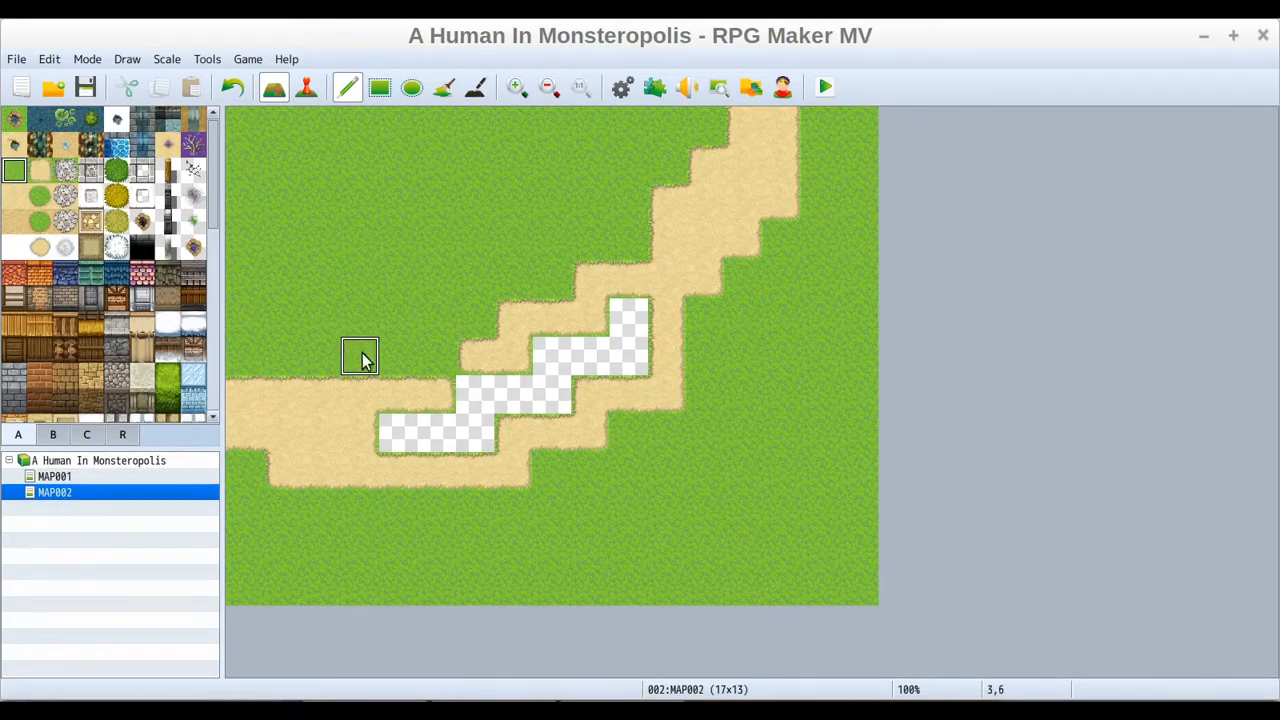
mouse_move(397, 432)
left_mouse_down()
mouse_move(466, 436)
mouse_move(558, 360)
left_mouse_up()
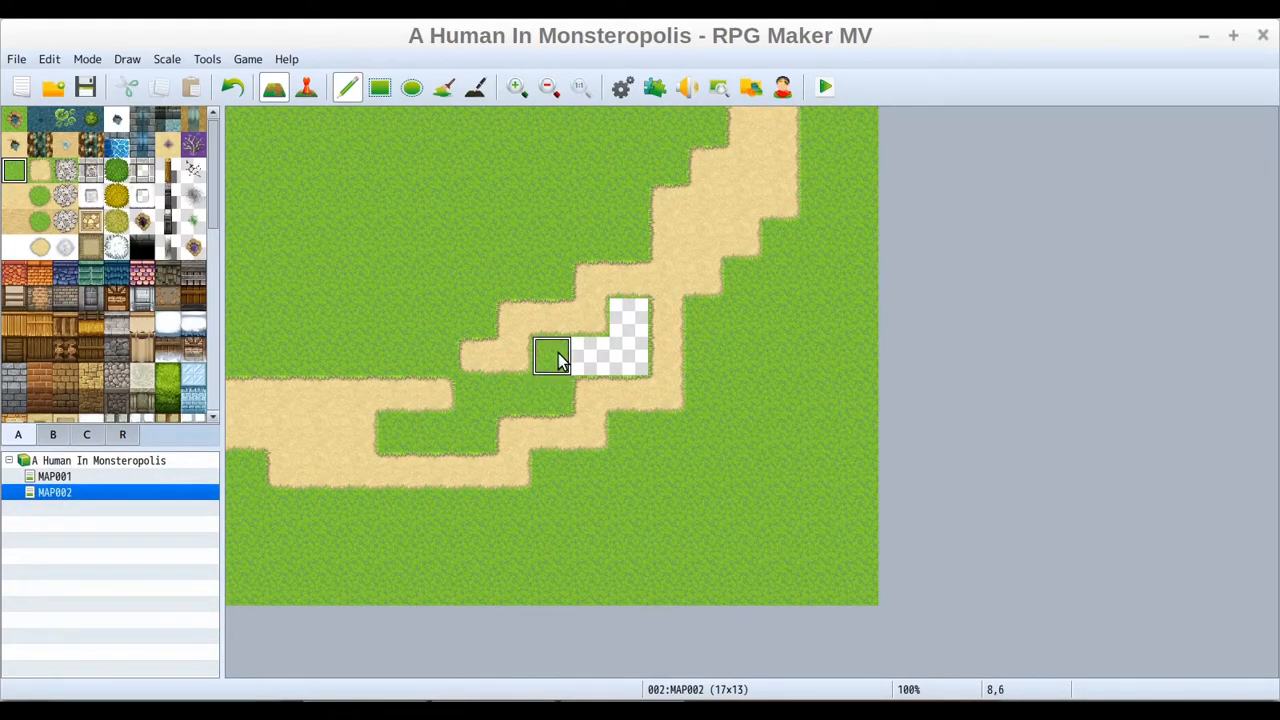
left_click(233, 87)
left_click(442, 88)
left_click(508, 382)
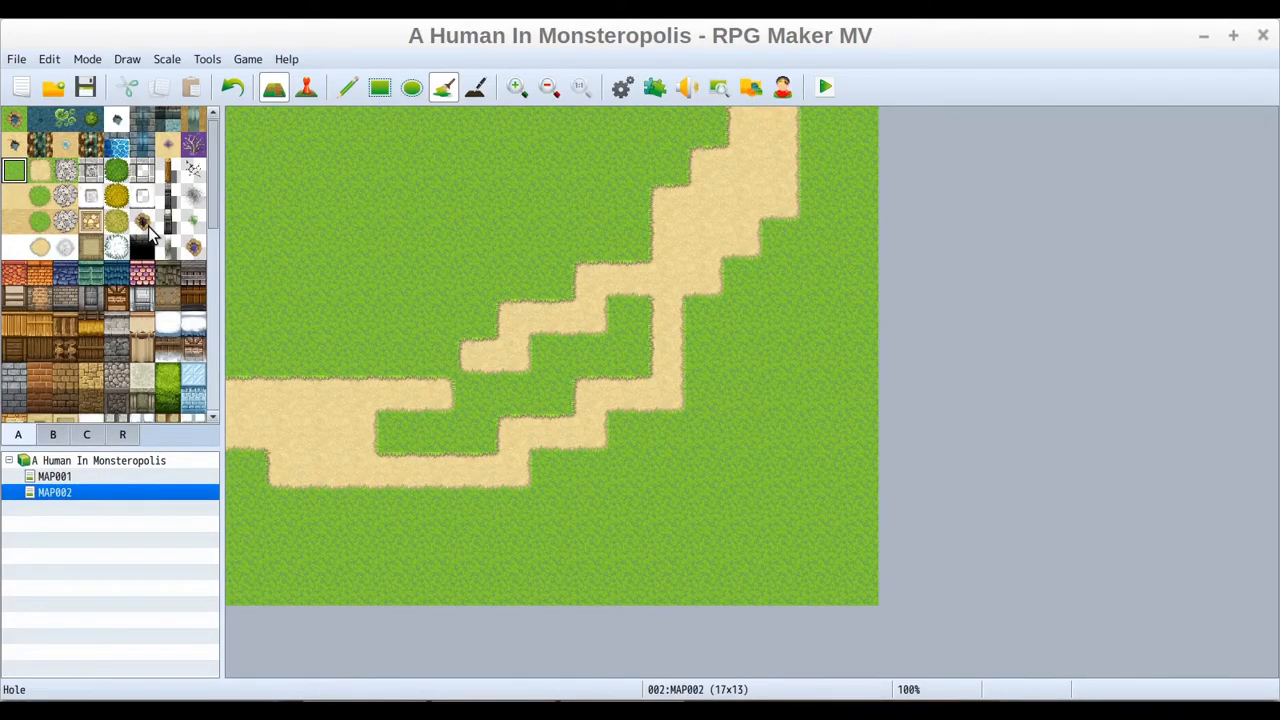
Switch to event mode and compare the painted MAP002 with MAP001
left_click_drag(207, 163, 209, 106)
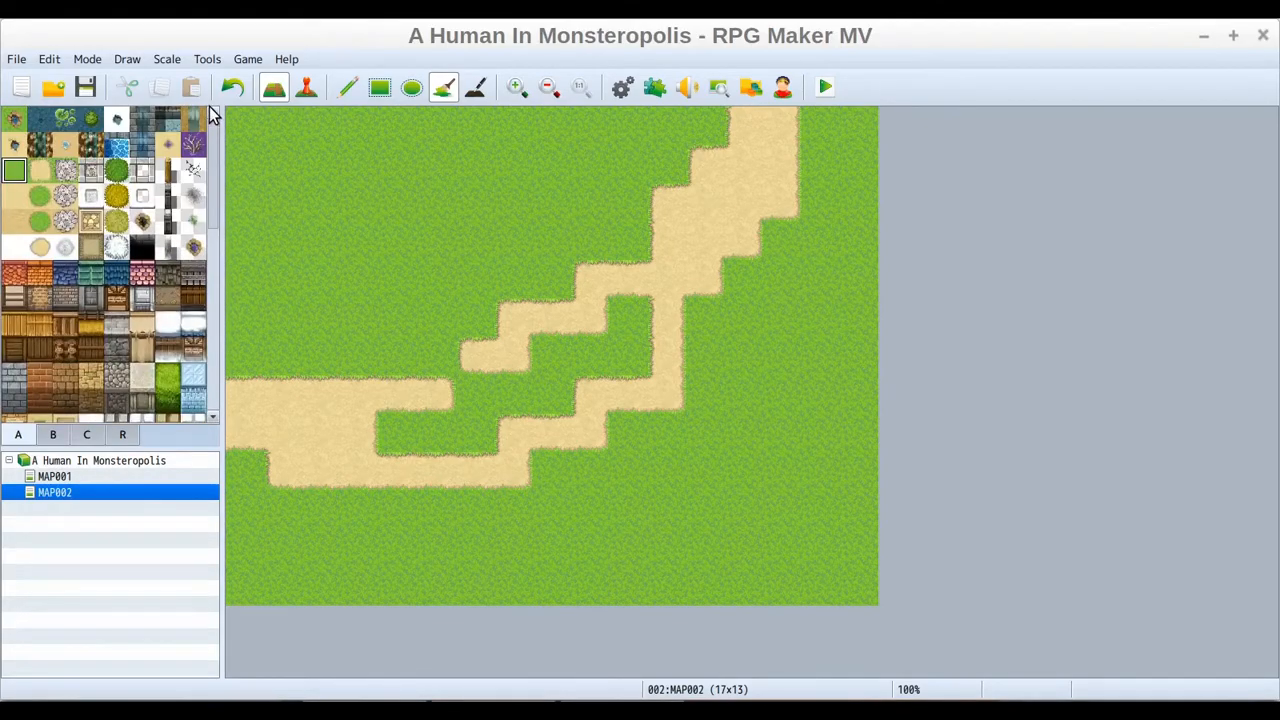
left_click(307, 88)
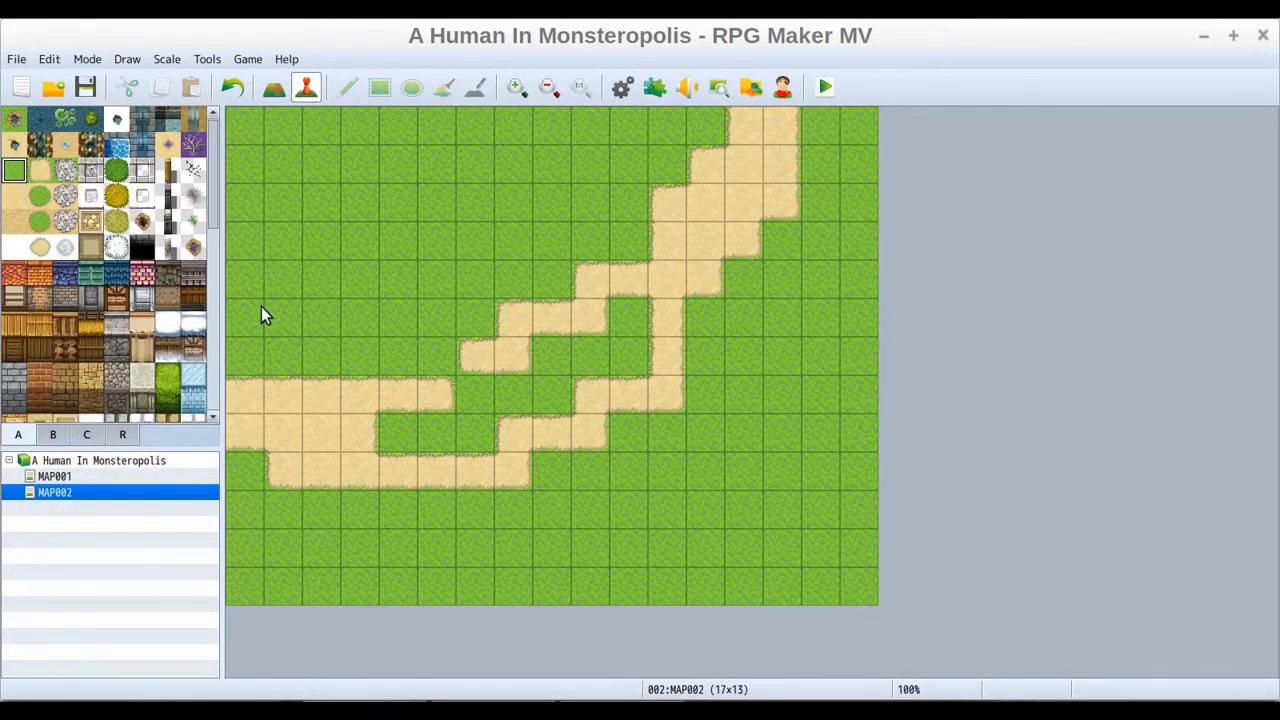
left_click(52, 476)
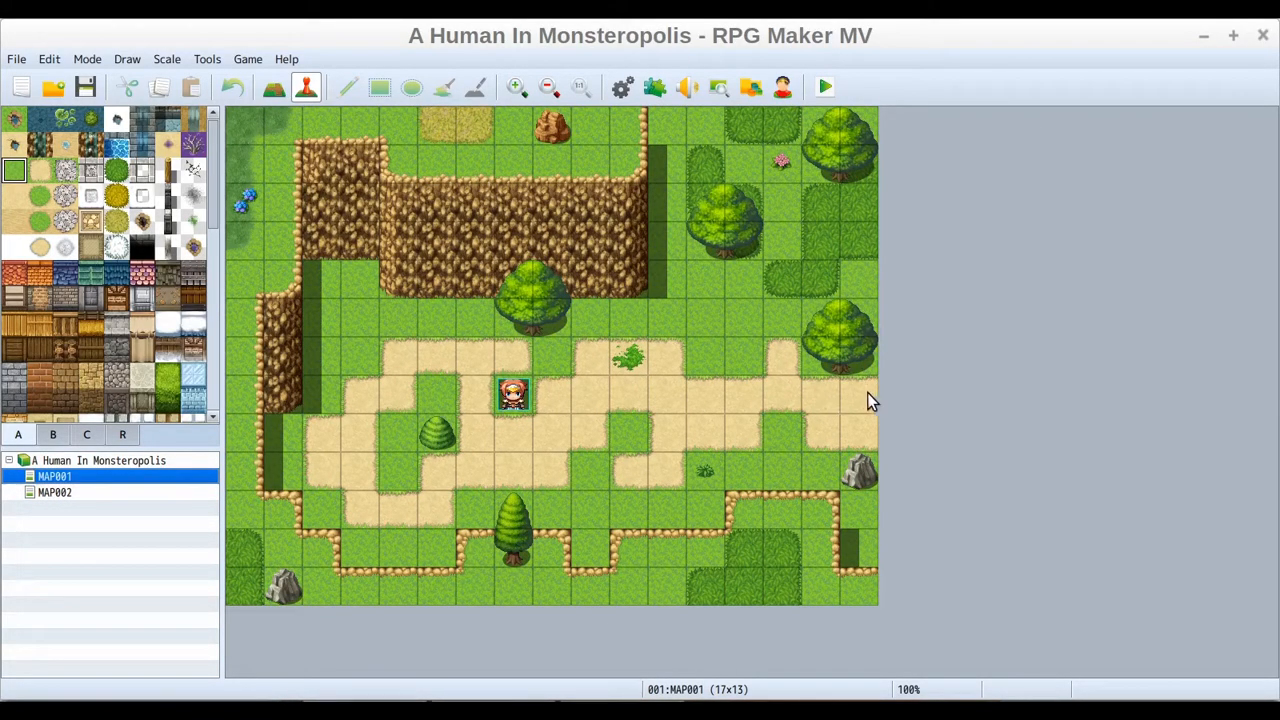
left_click(60, 496)
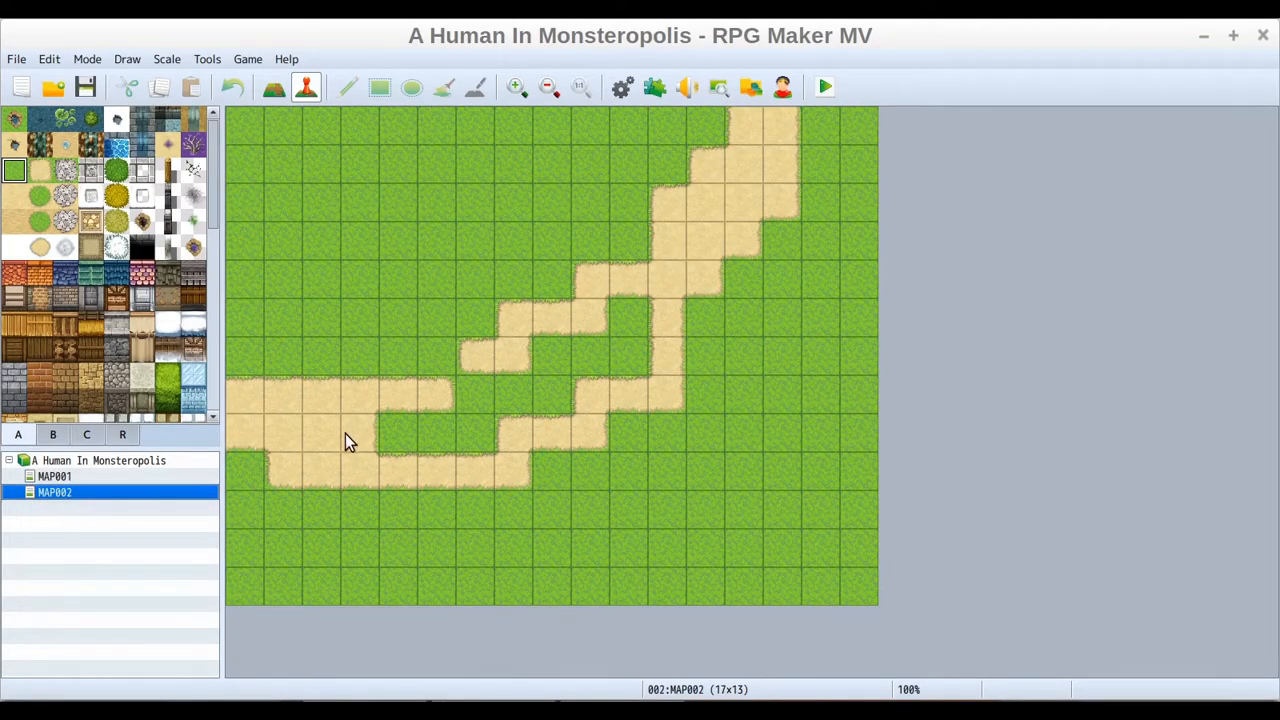
left_click(58, 478)
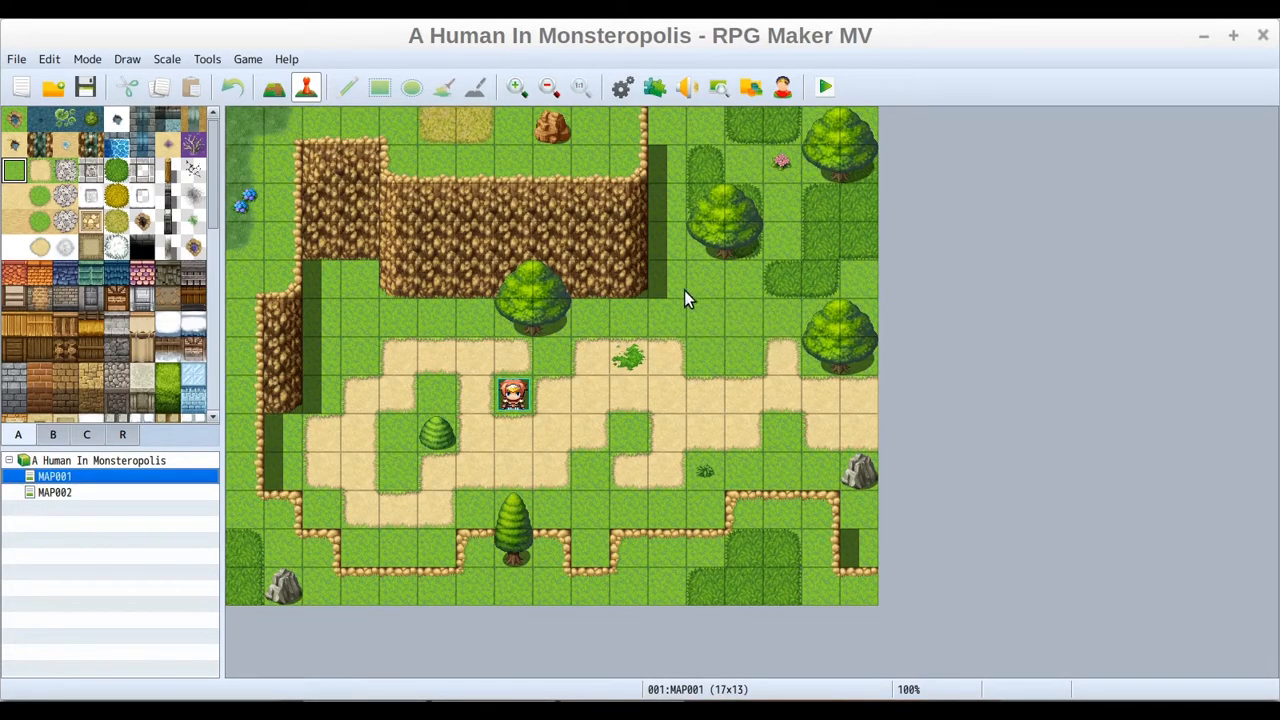
left_click(275, 89)
left_click(307, 89)
Create a quick Transfer event on MAP001's road tile at 16,7 that sends the player to MAP002 at 0,7, direction Retain
left_click(854, 399)
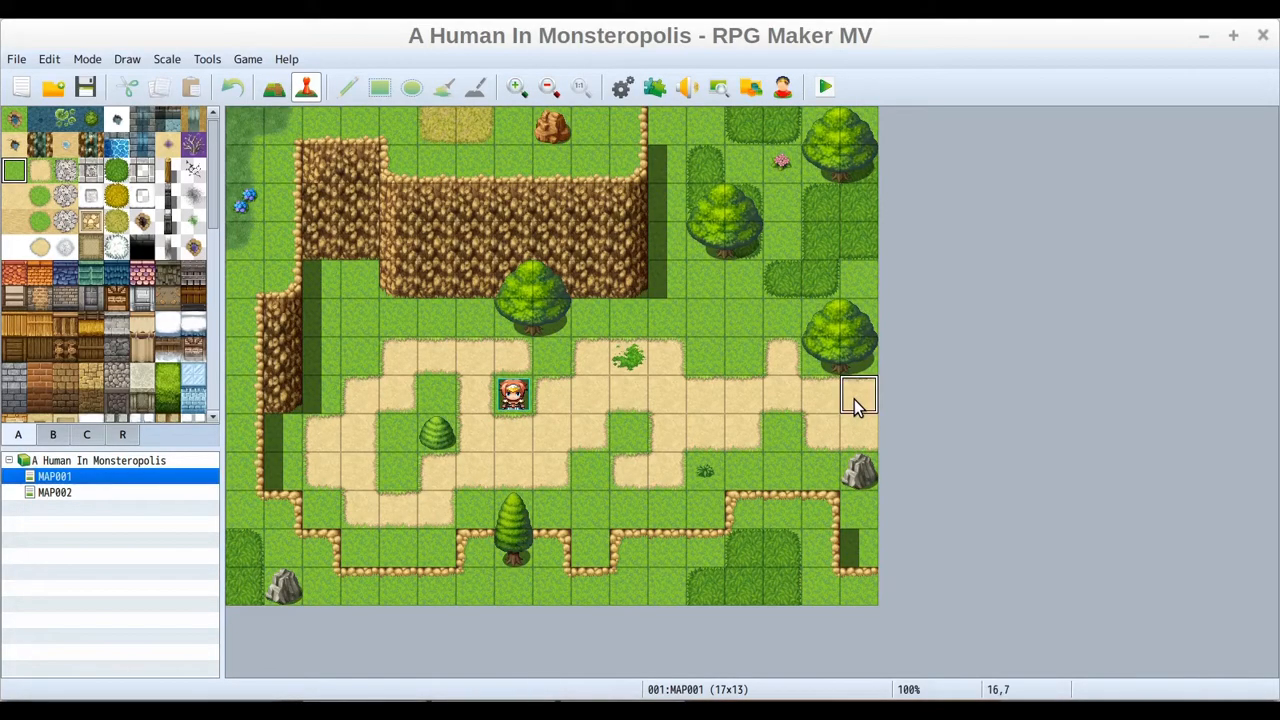
right_click(854, 399)
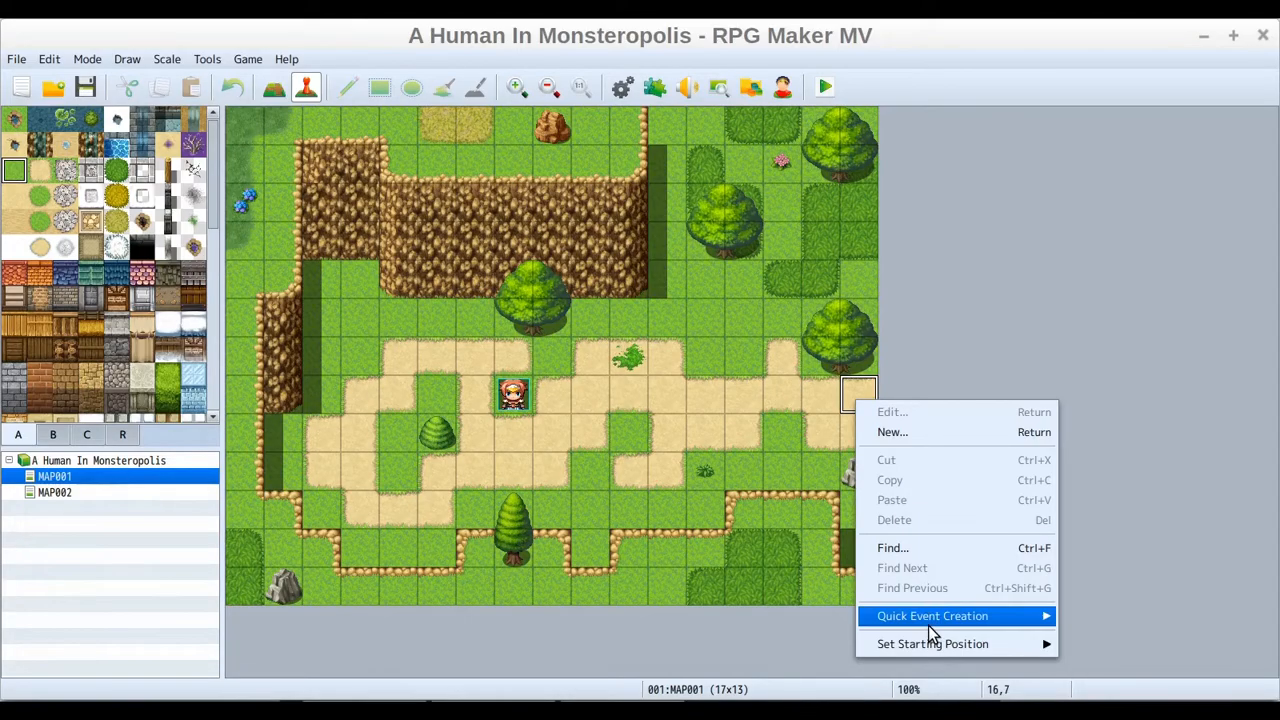
mouse_move(928, 623)
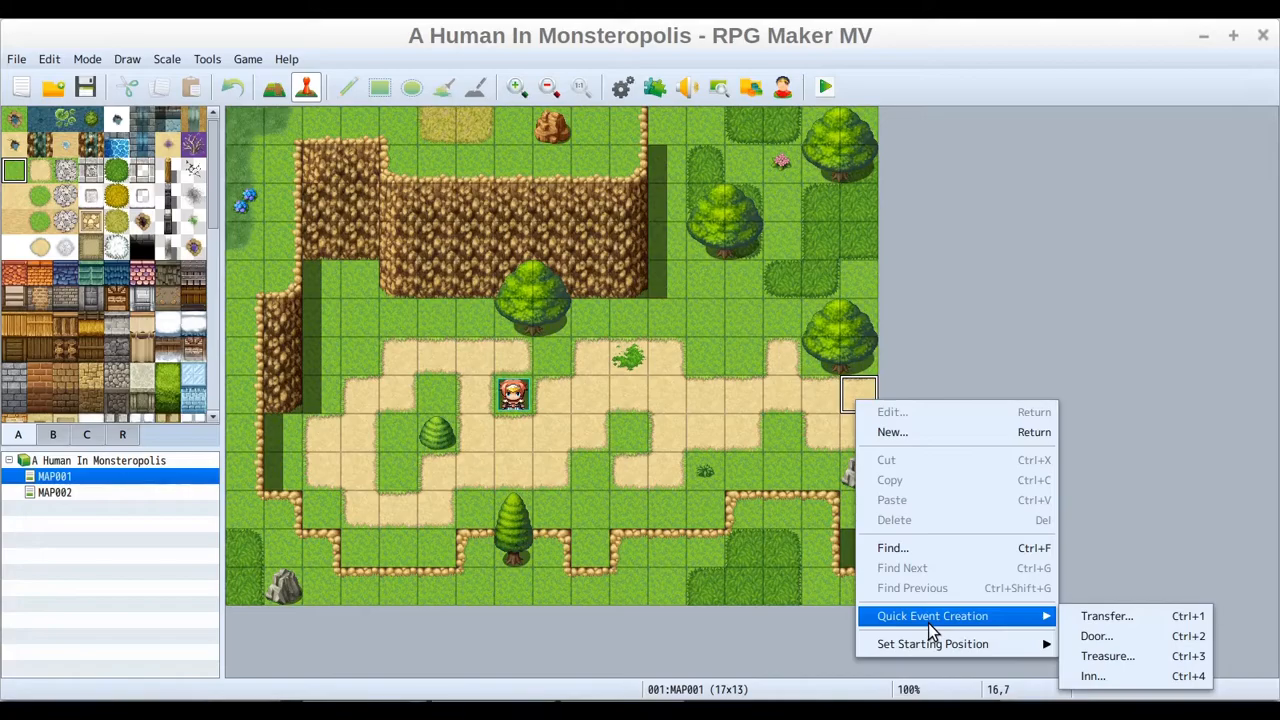
left_click(1143, 624)
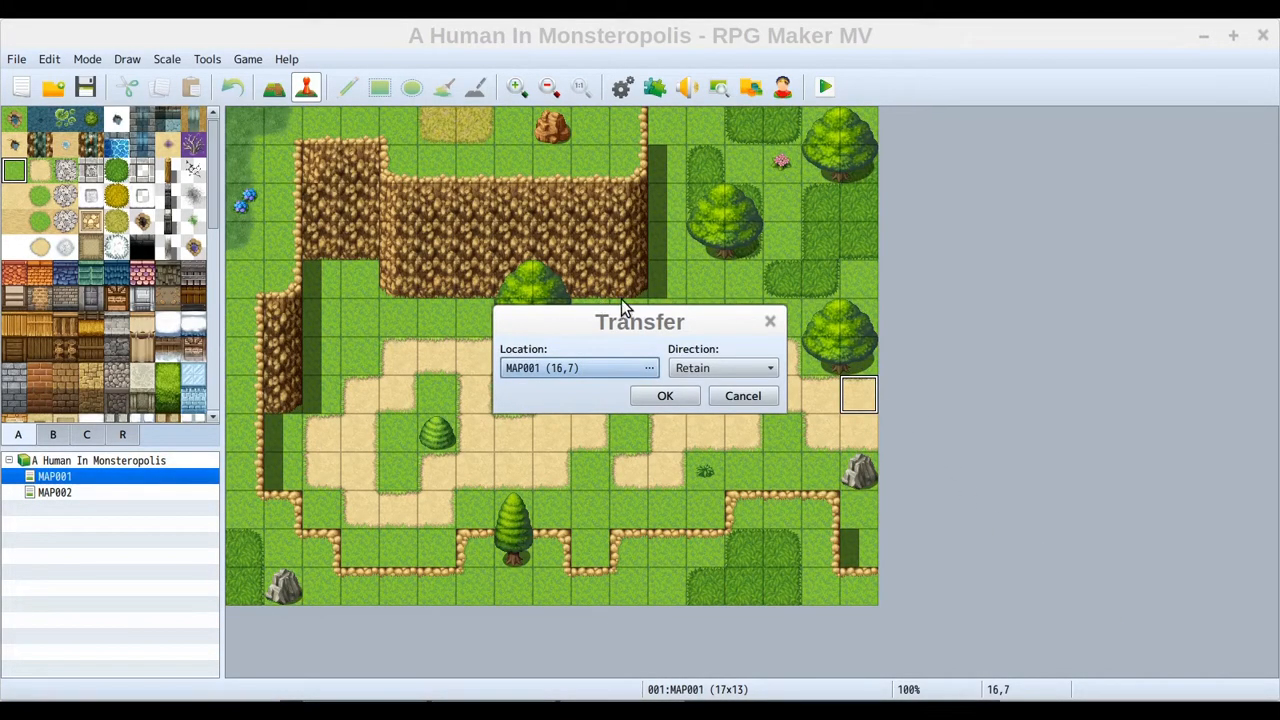
left_click(541, 361)
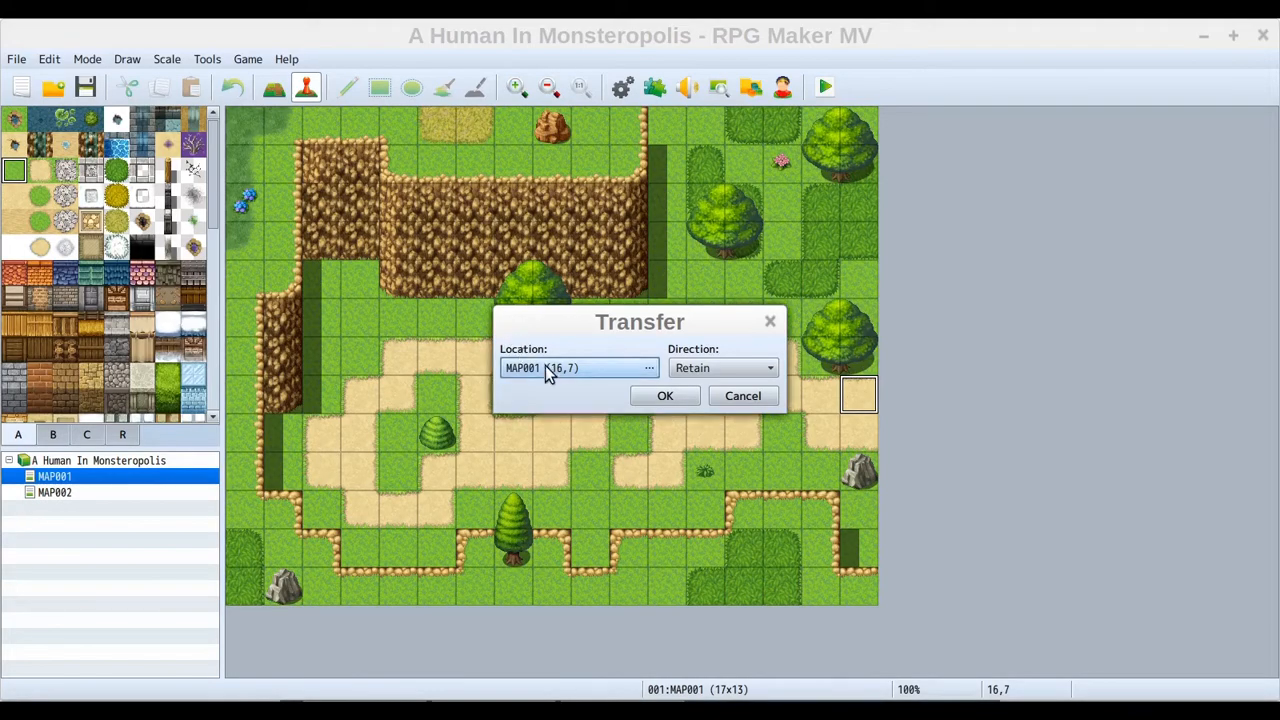
left_click(651, 370)
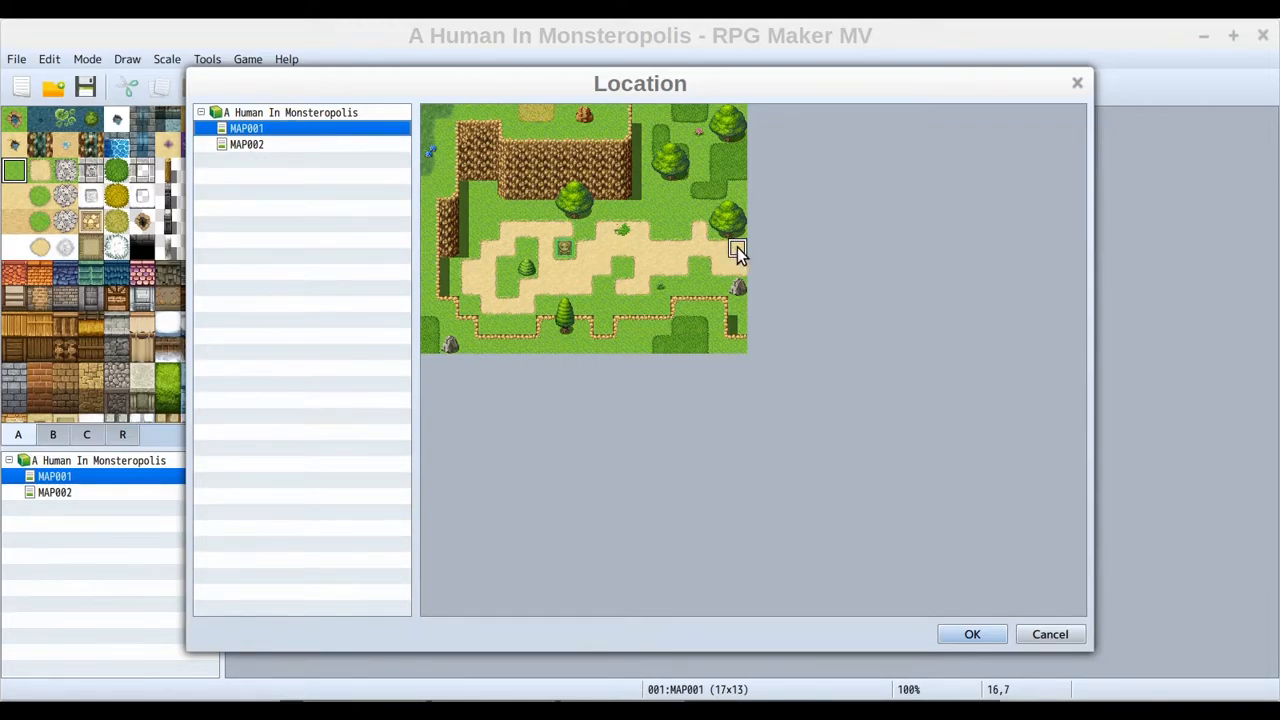
left_click(253, 144)
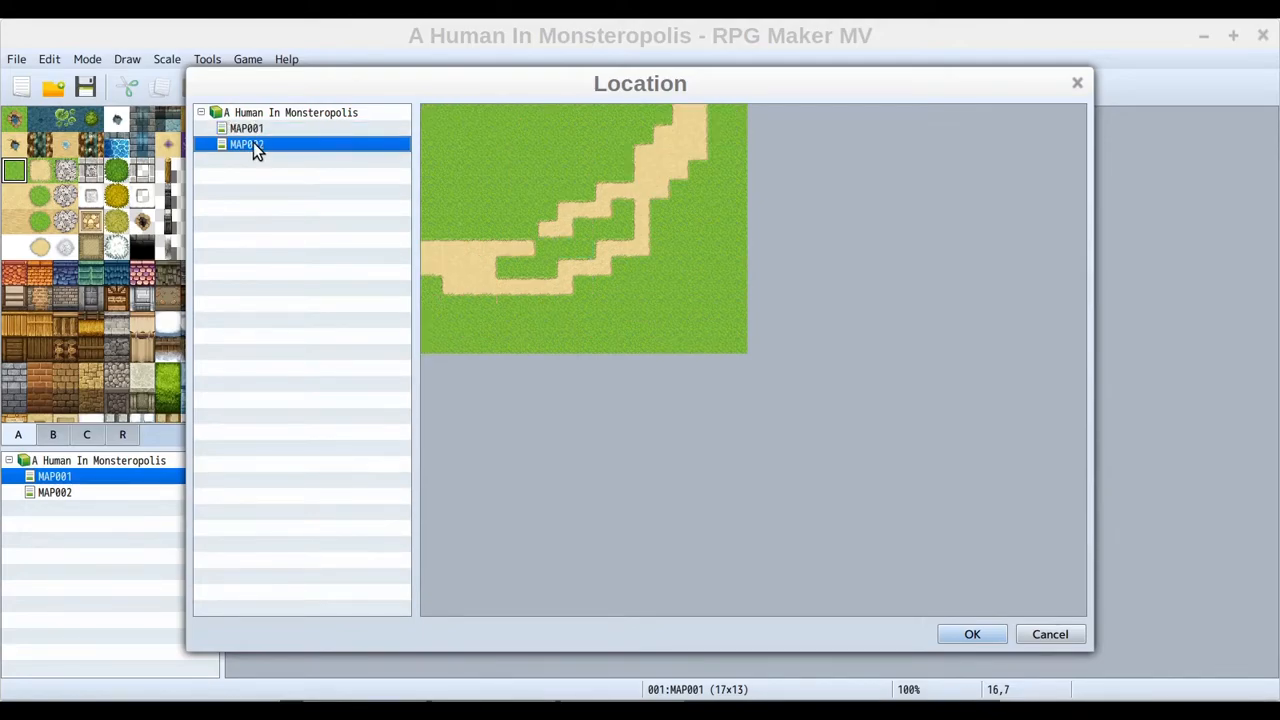
left_click(430, 250)
left_click(974, 635)
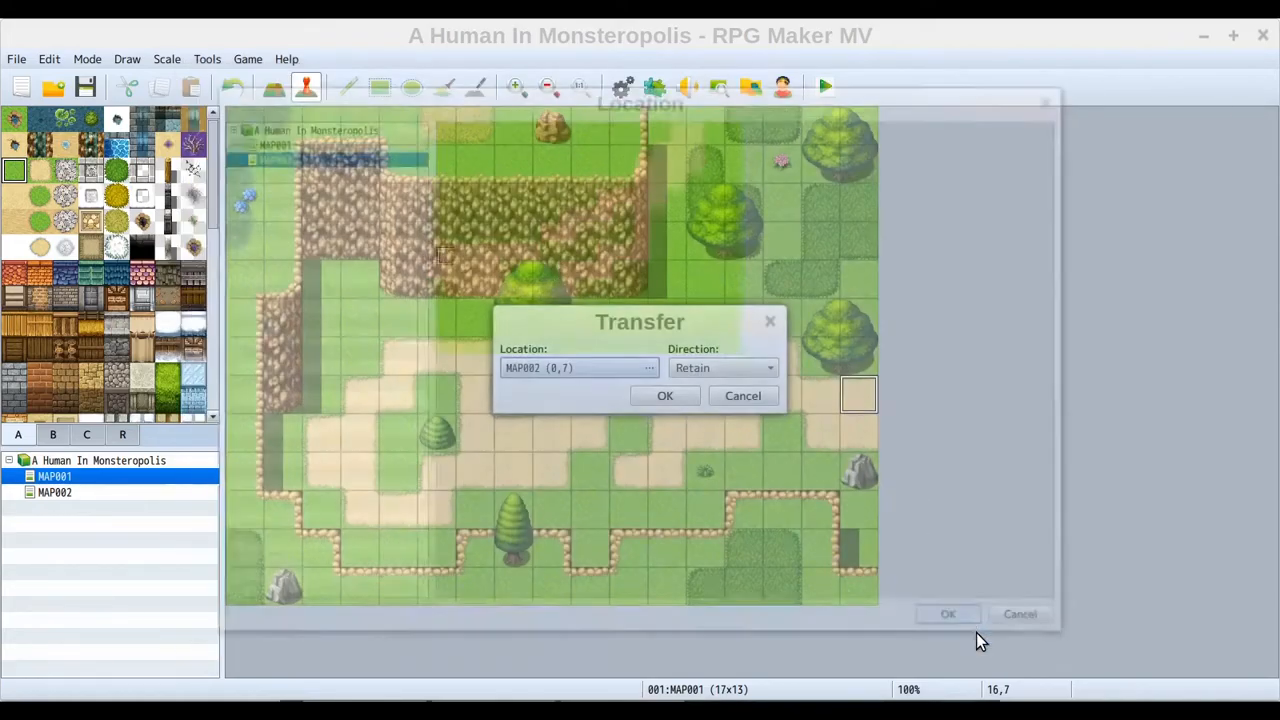
left_click(731, 367)
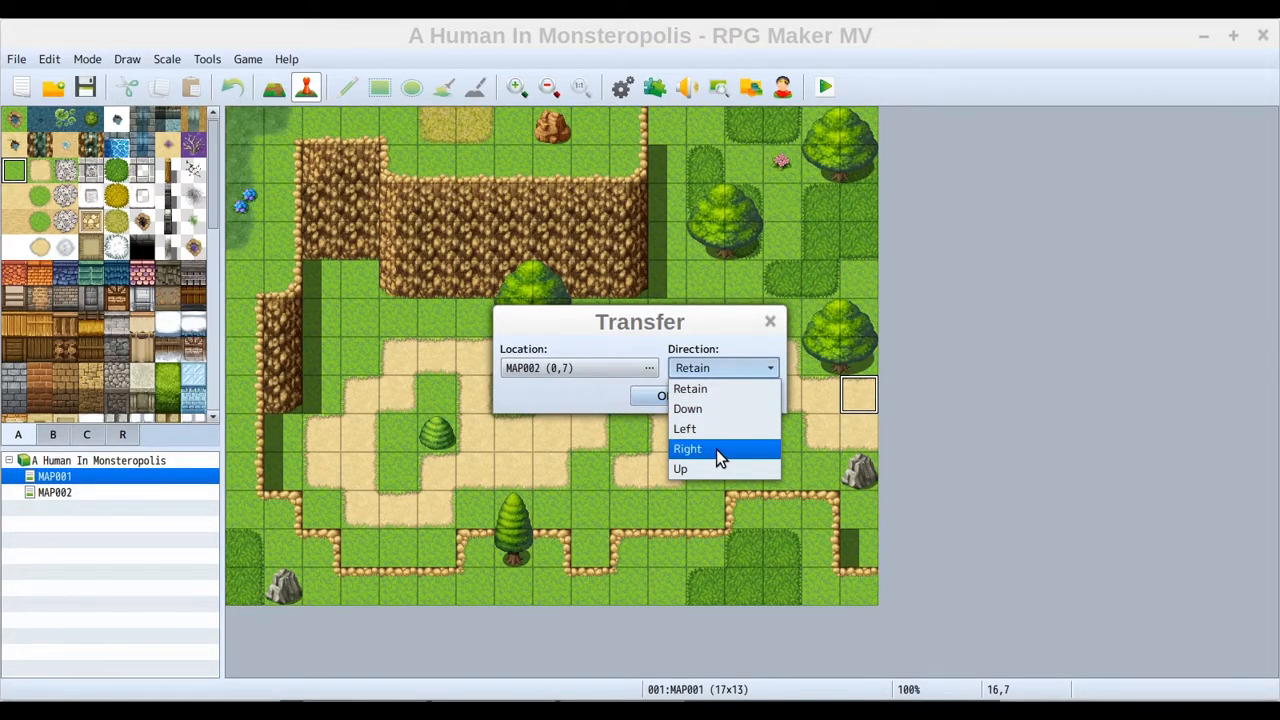
left_click(716, 392)
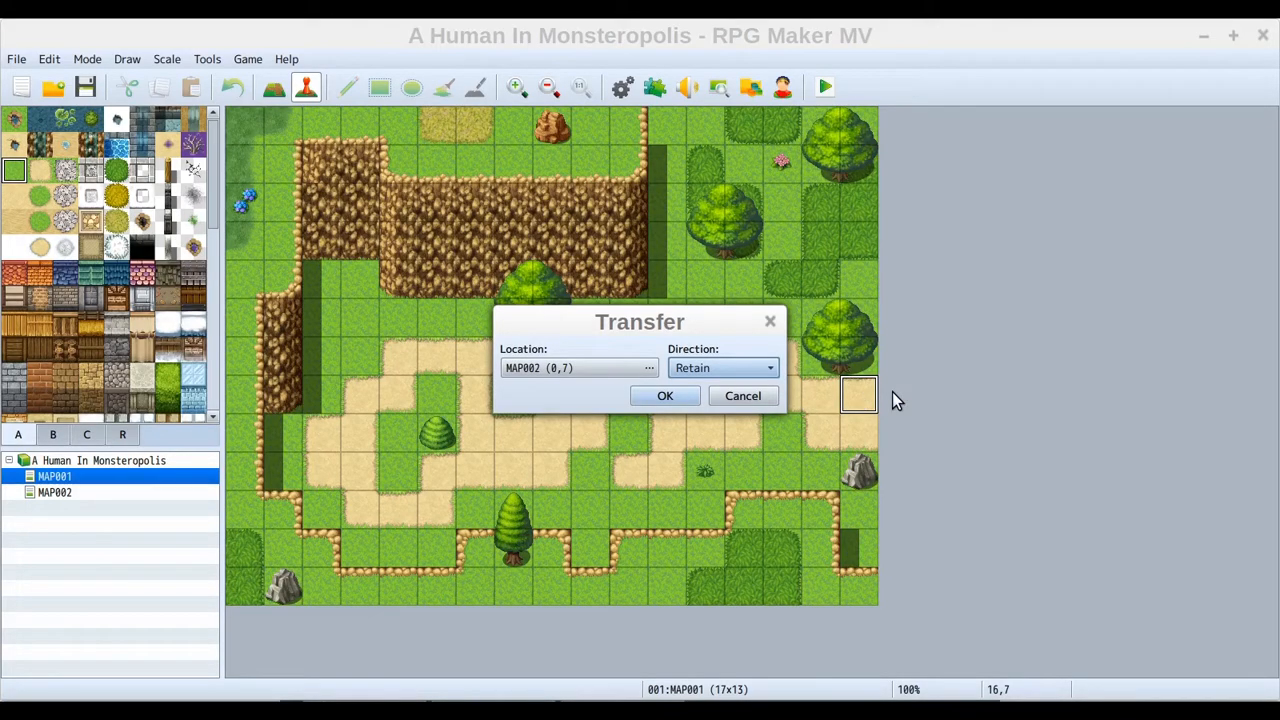
left_click(663, 397)
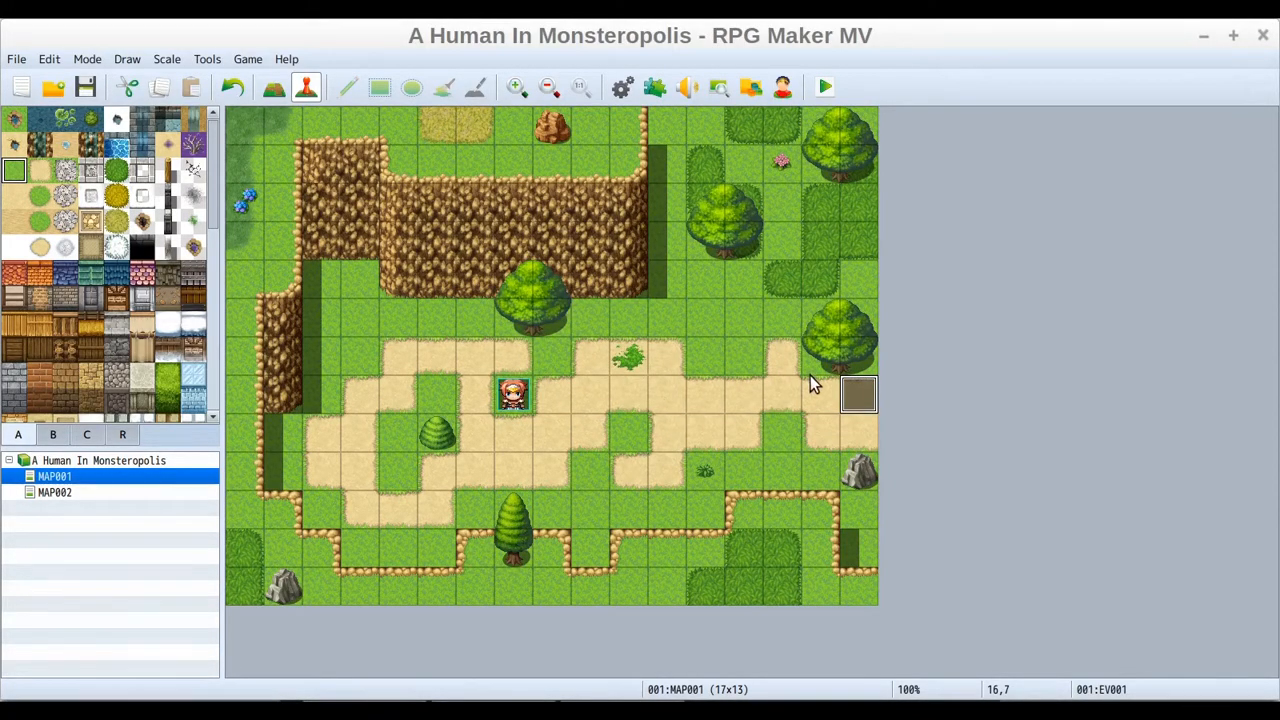
Inspect the new event tile on MAP001 and switch to MAP002 and back to compare the road ends
left_click(760, 390)
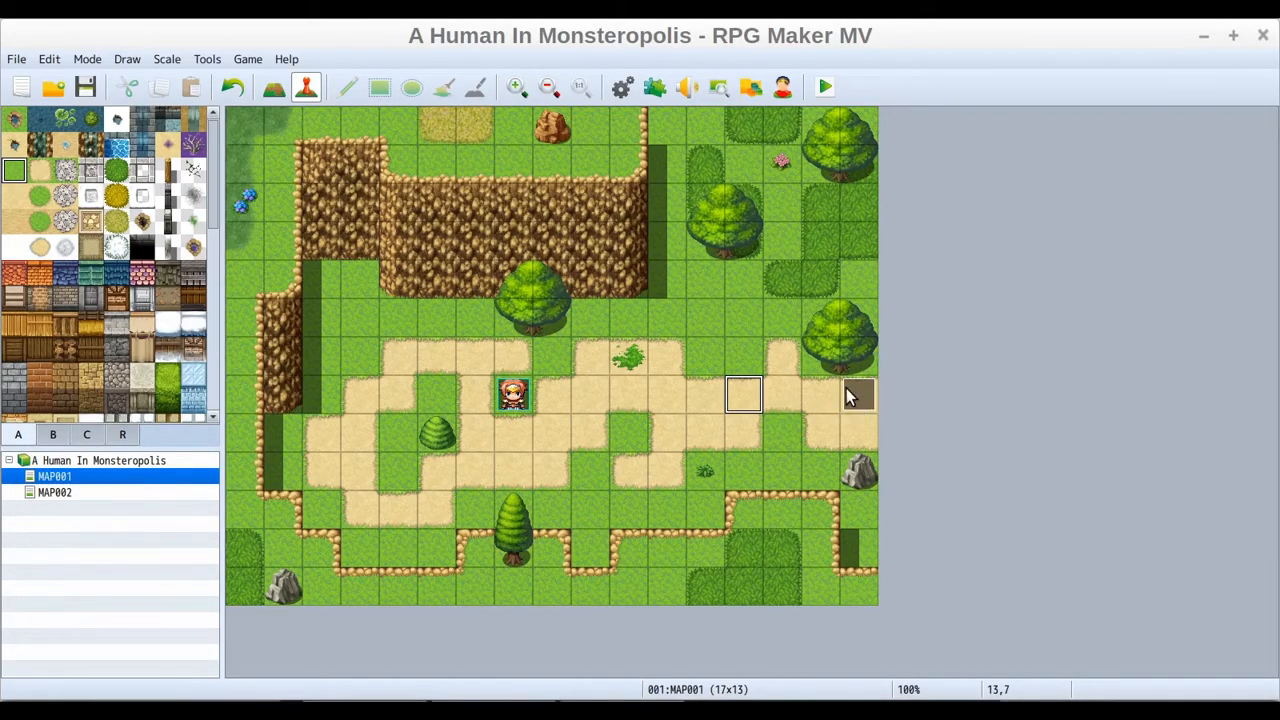
left_click(861, 396)
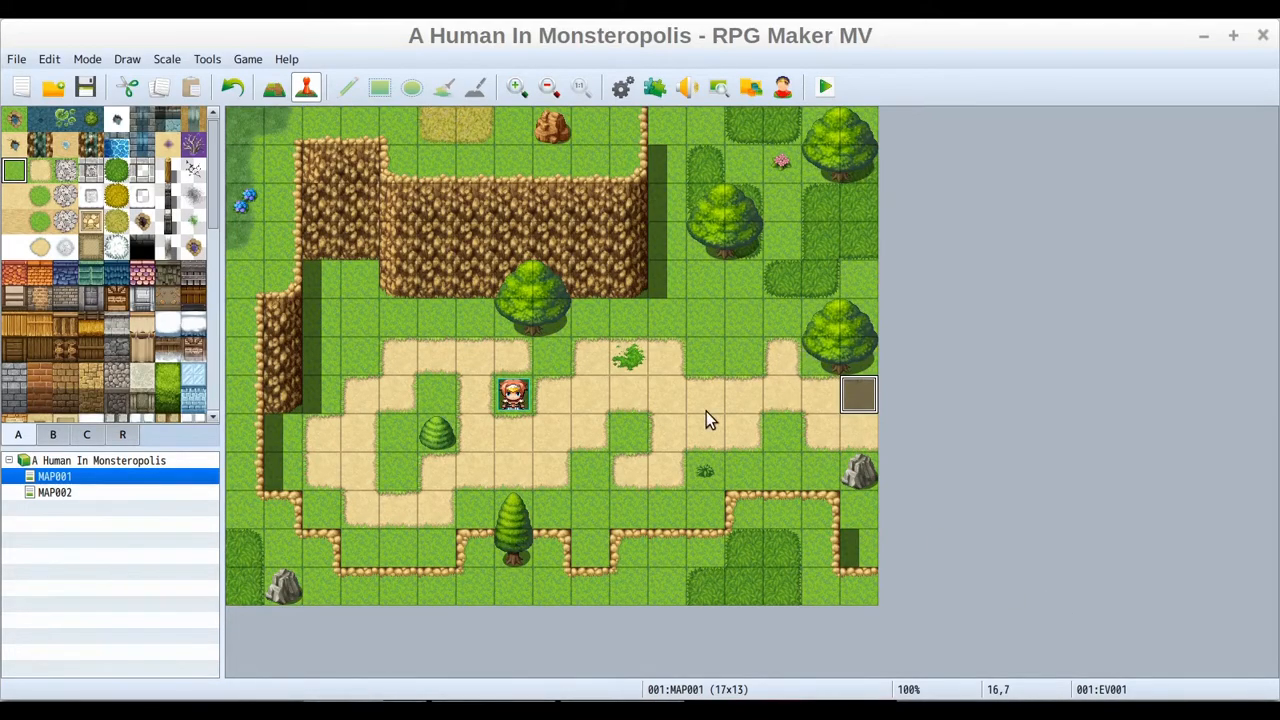
left_click(799, 401)
left_click(854, 397)
left_click(54, 493)
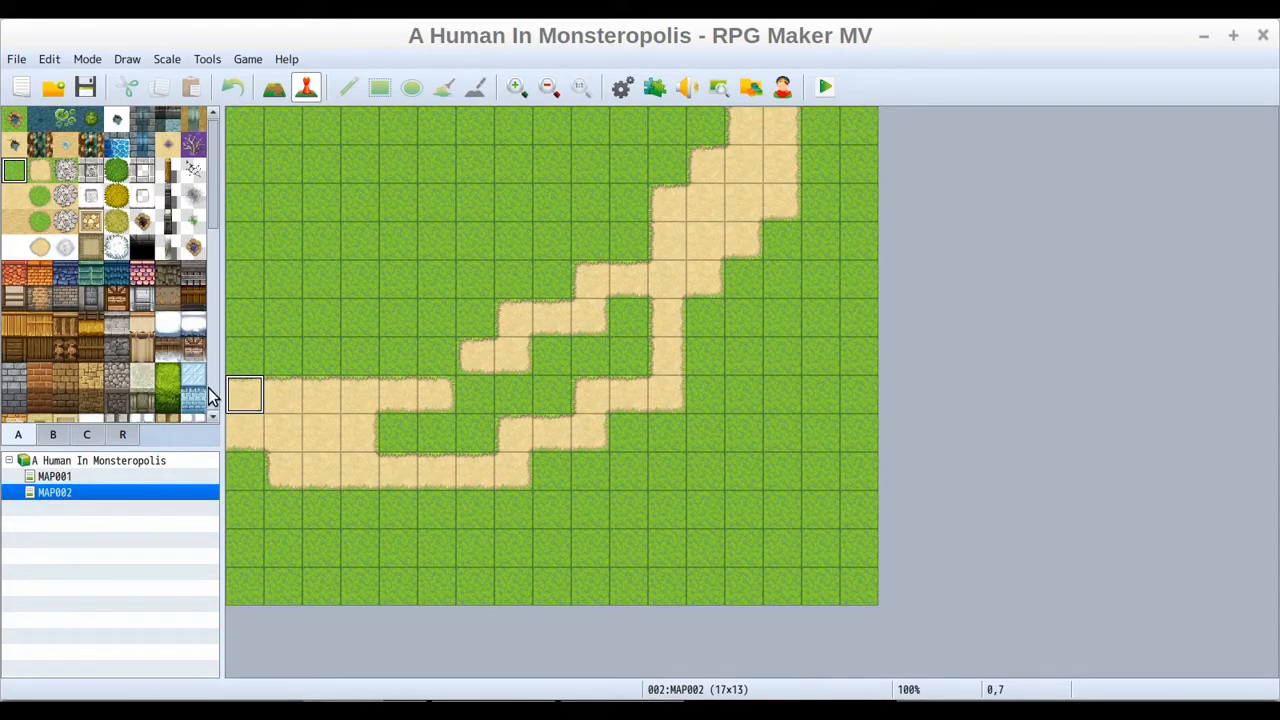
left_click(55, 477)
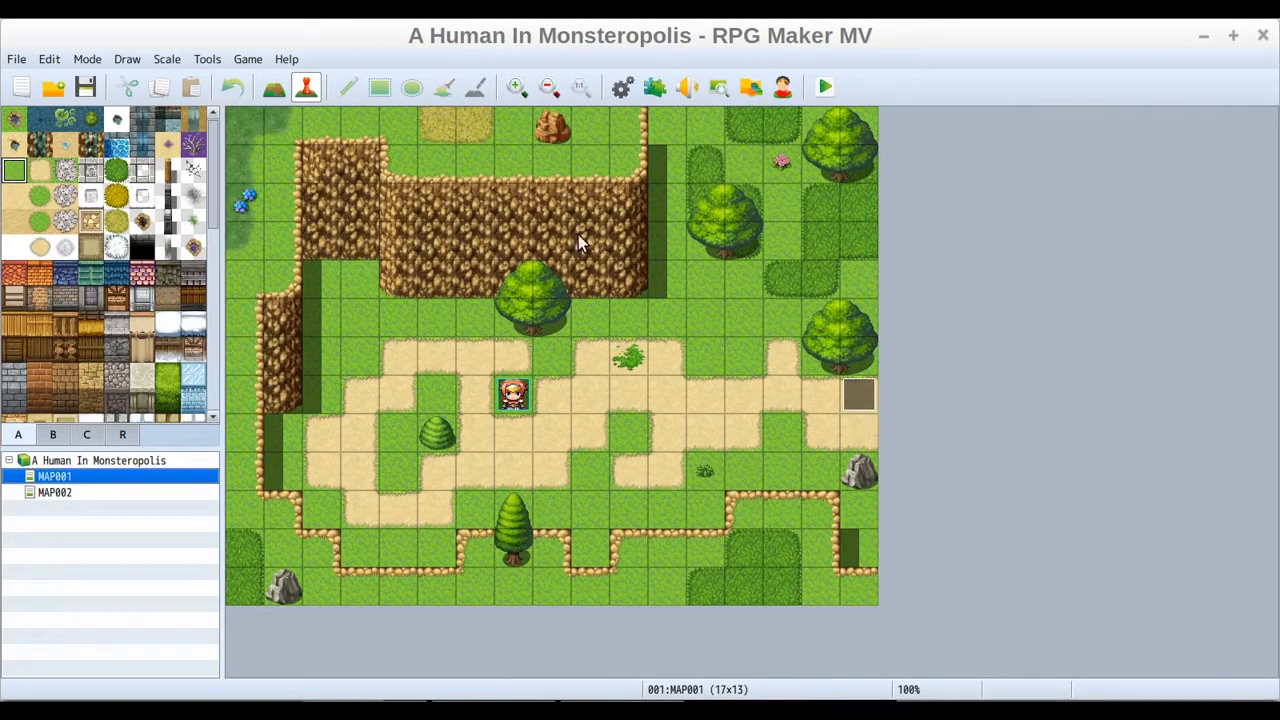
Save the project, start a playtest and begin a New Game
left_click(87, 89)
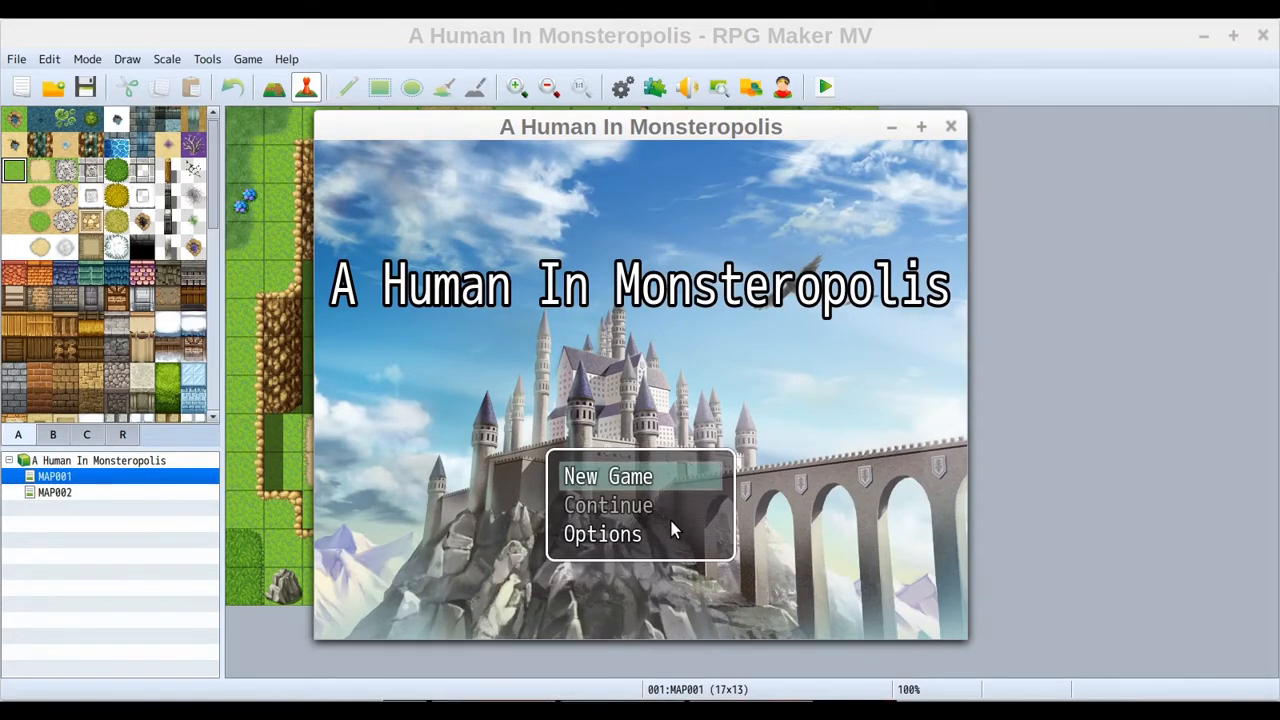
left_click(666, 477)
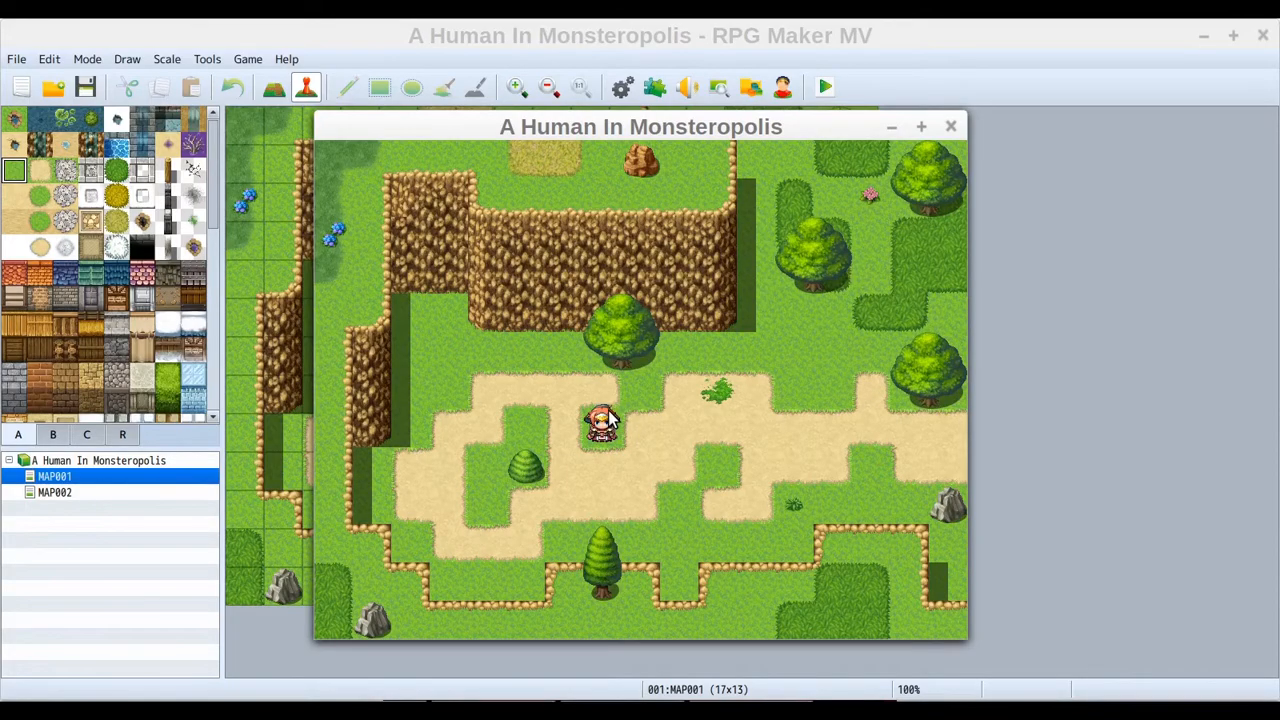
Walk the party around MAP001's road and grass in the playtest to test movement
left_click(630, 465)
left_click(594, 405)
left_click(487, 392)
left_click(563, 440)
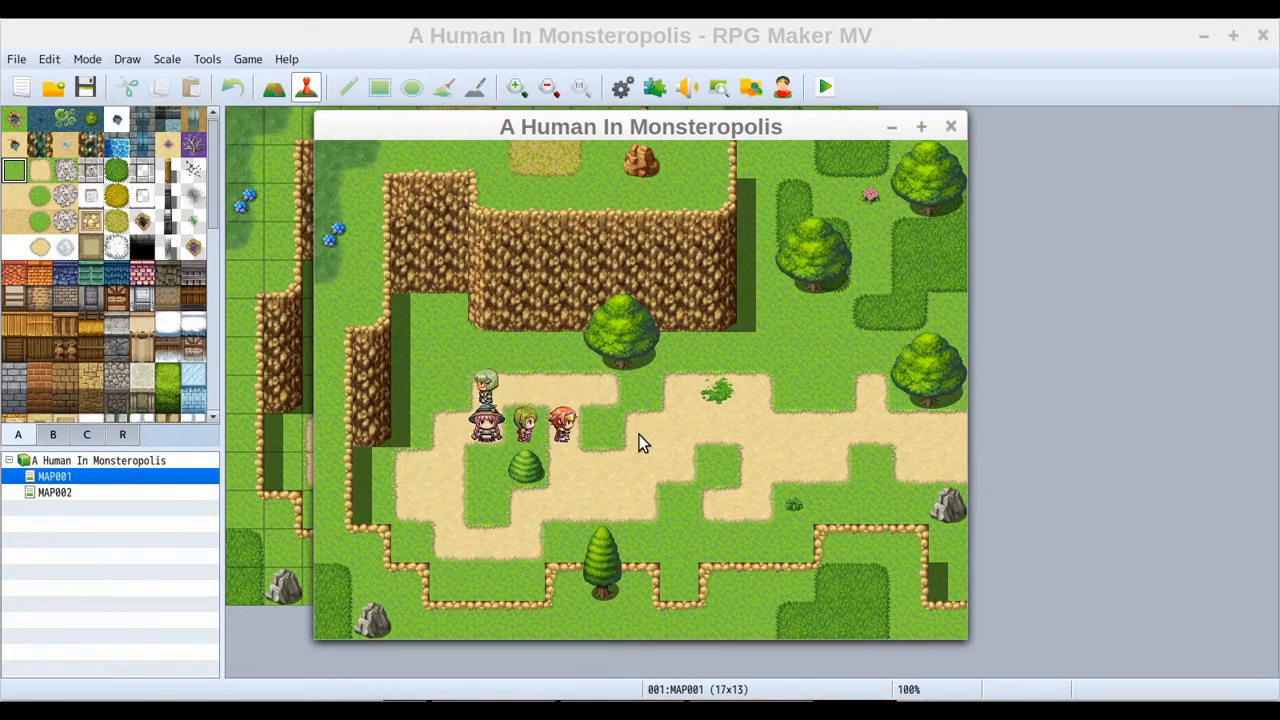
left_click(690, 423)
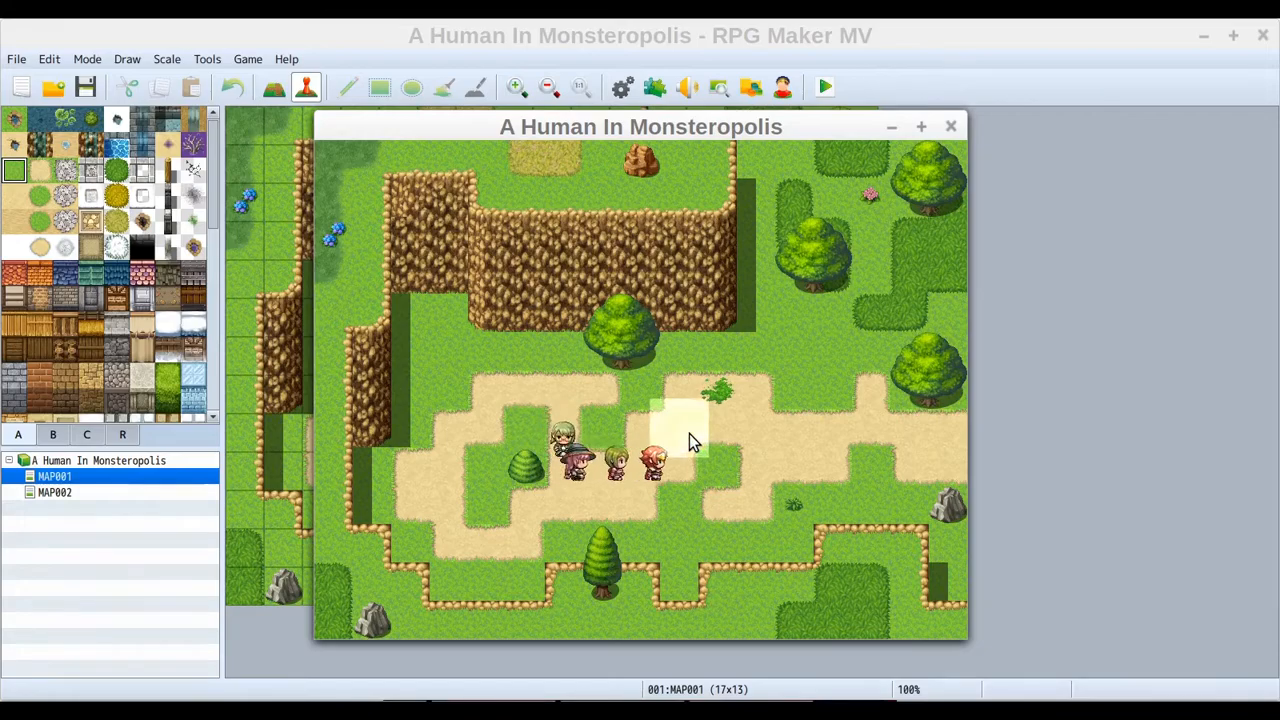
left_click(471, 418)
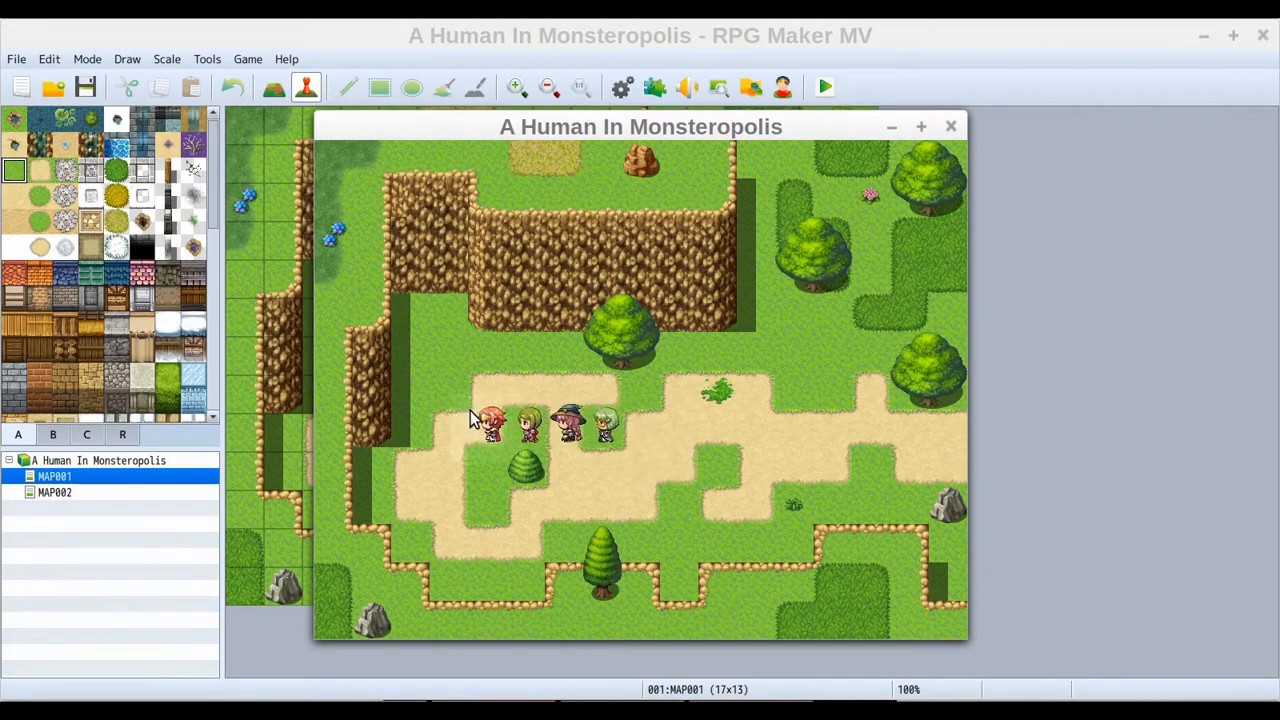
left_click(698, 402)
left_click(473, 394)
left_click(471, 510)
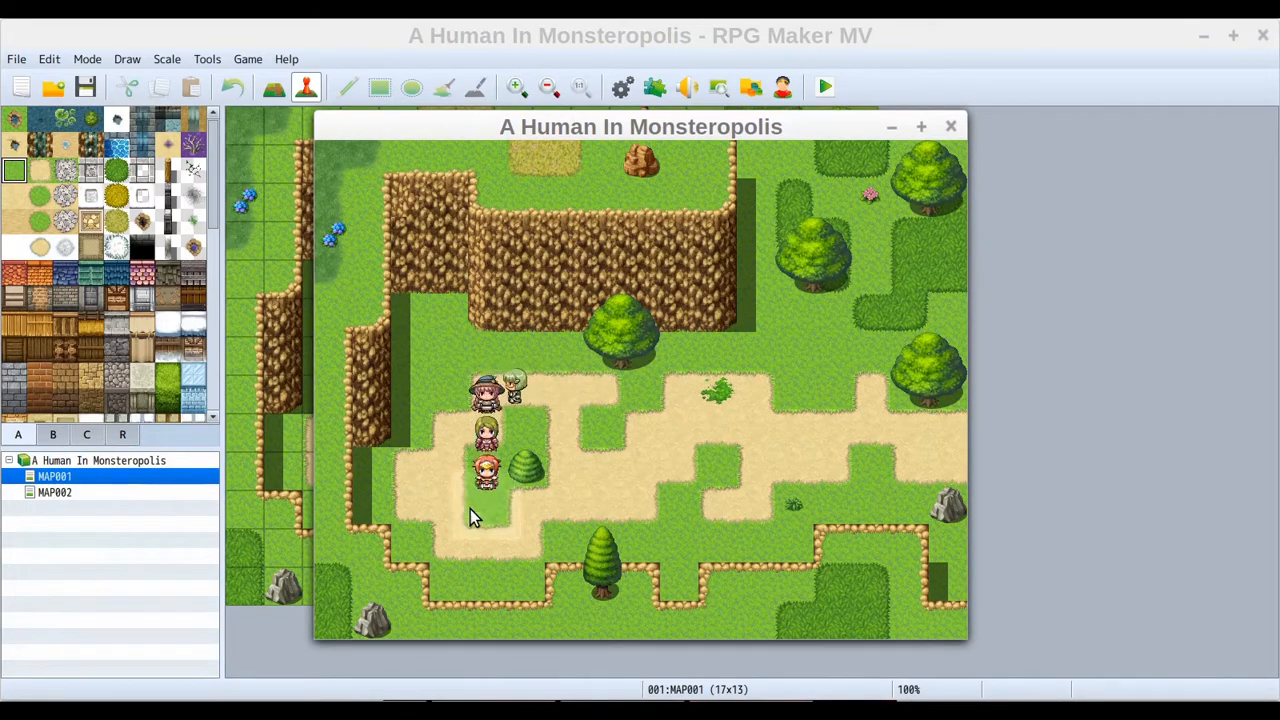
left_click(623, 446)
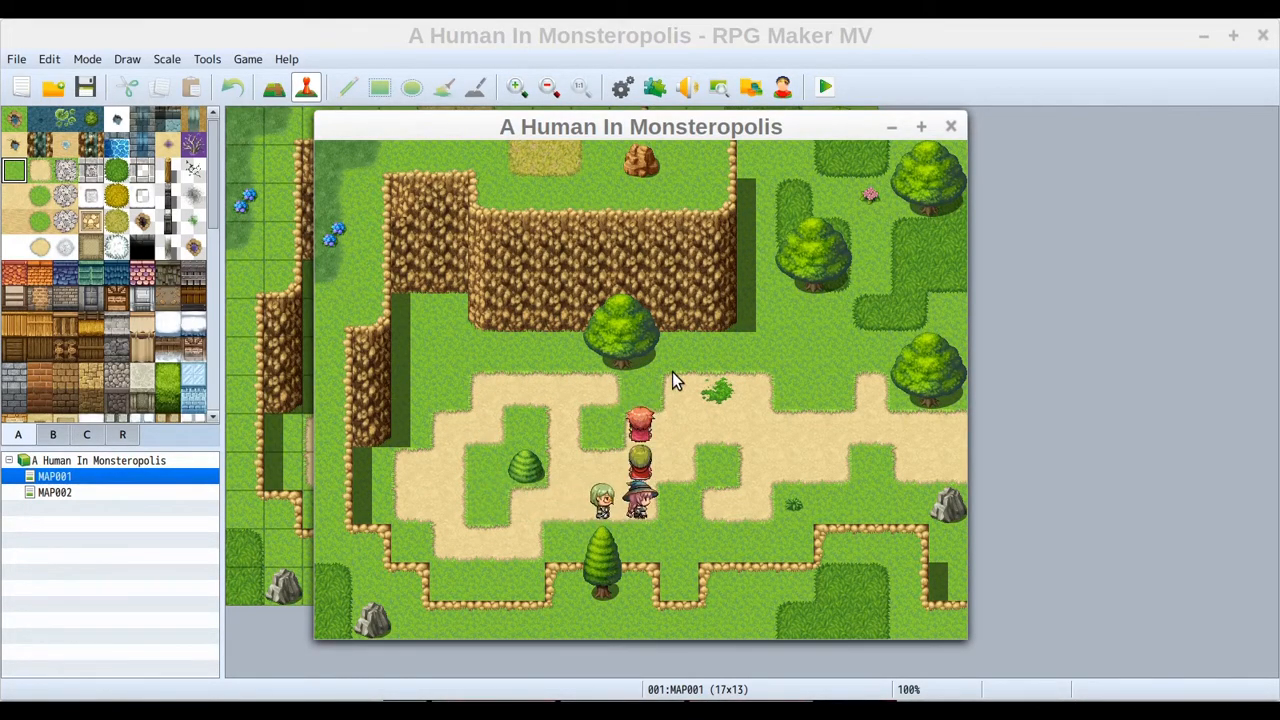
left_click(704, 418)
left_click(512, 401)
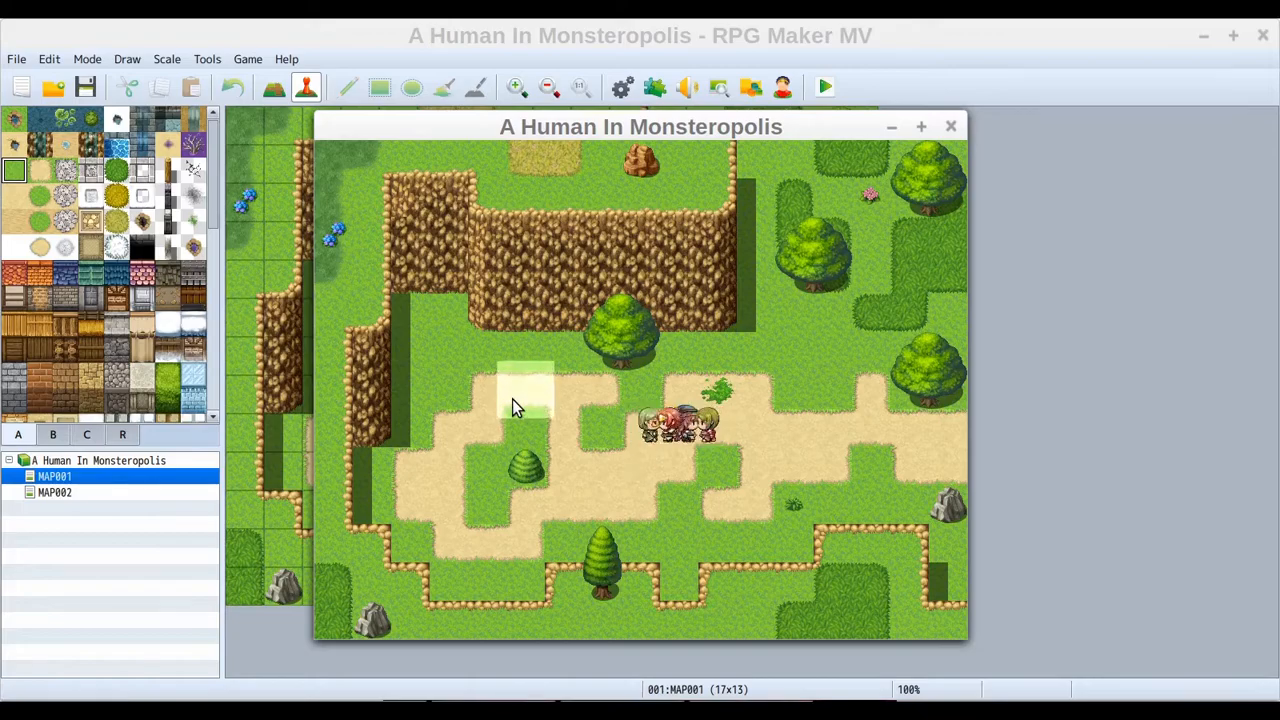
left_click(716, 429)
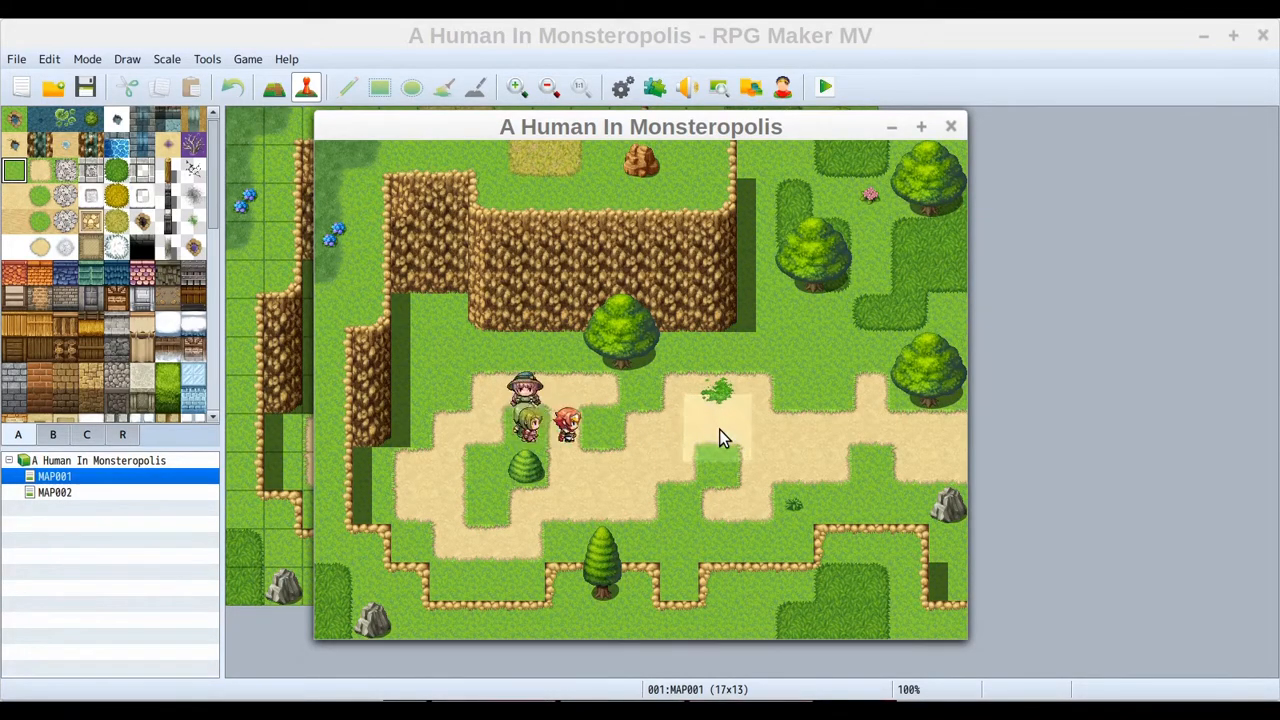
left_click(754, 344)
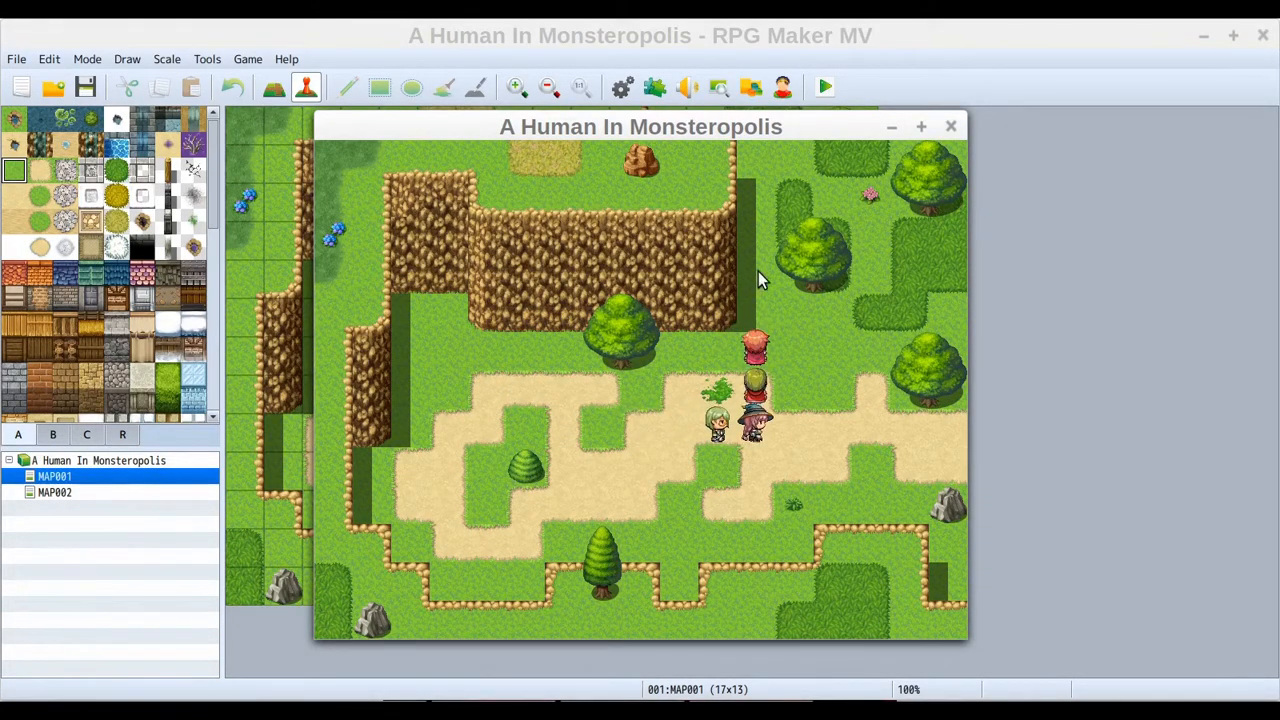
left_click(800, 303)
left_click(835, 287)
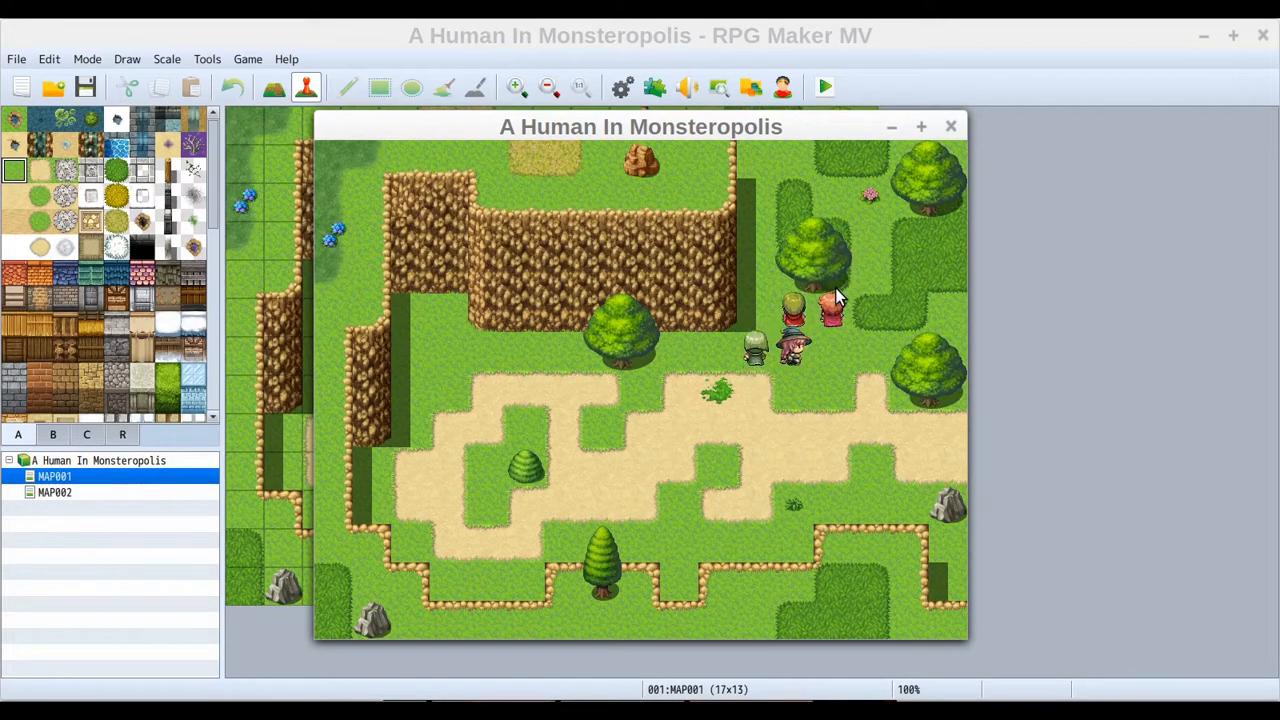
left_click(876, 384)
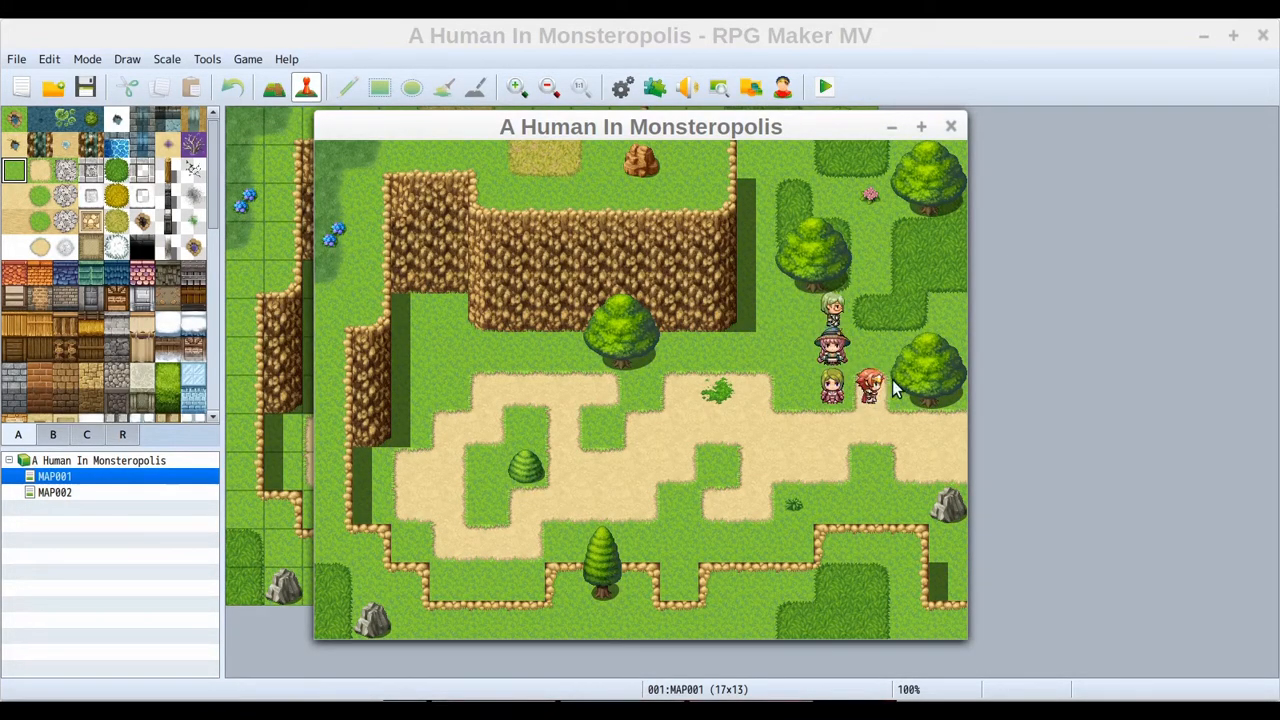
left_click(885, 356)
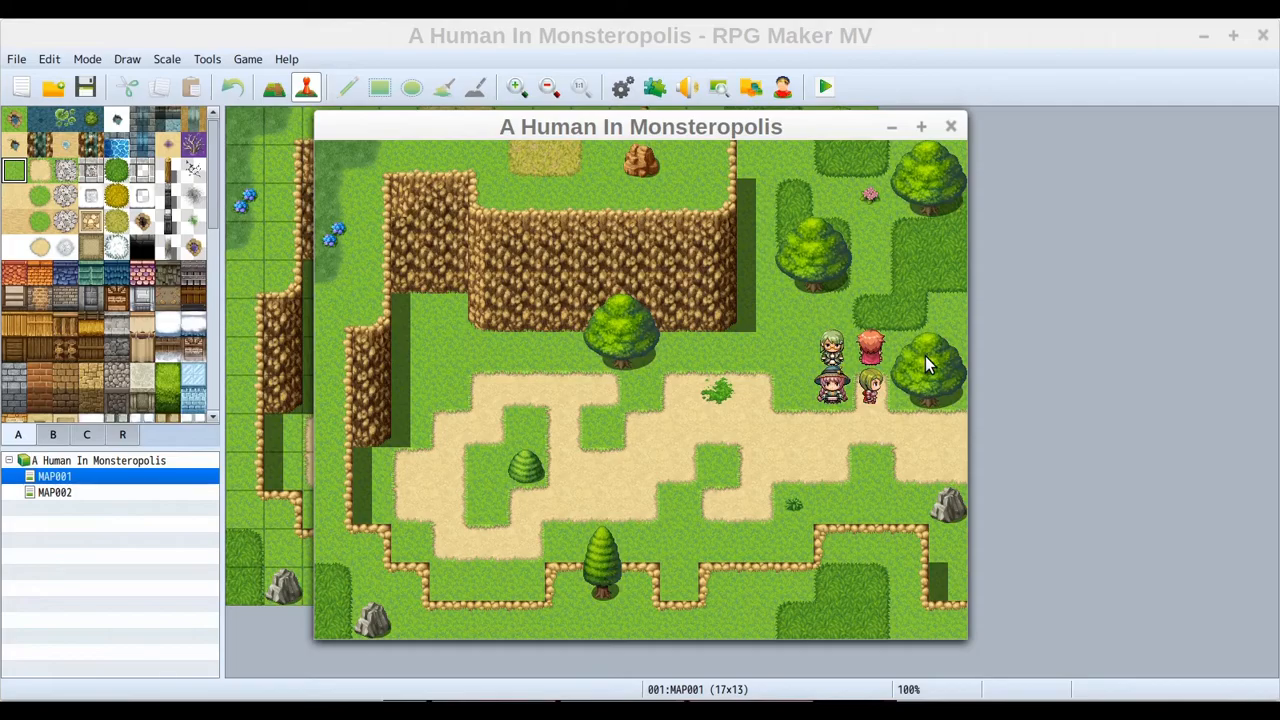
left_click(951, 357)
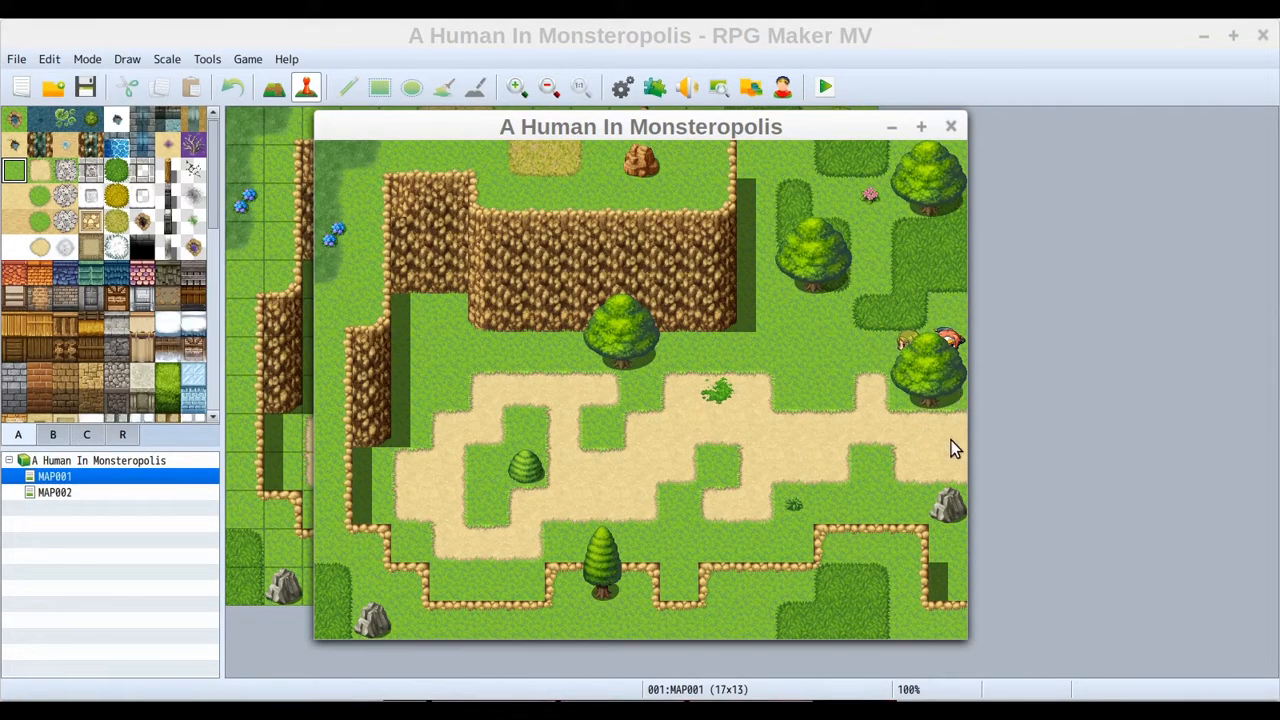
Walk the party along MAP001's western and southern road areas in the playtest
left_click(729, 442)
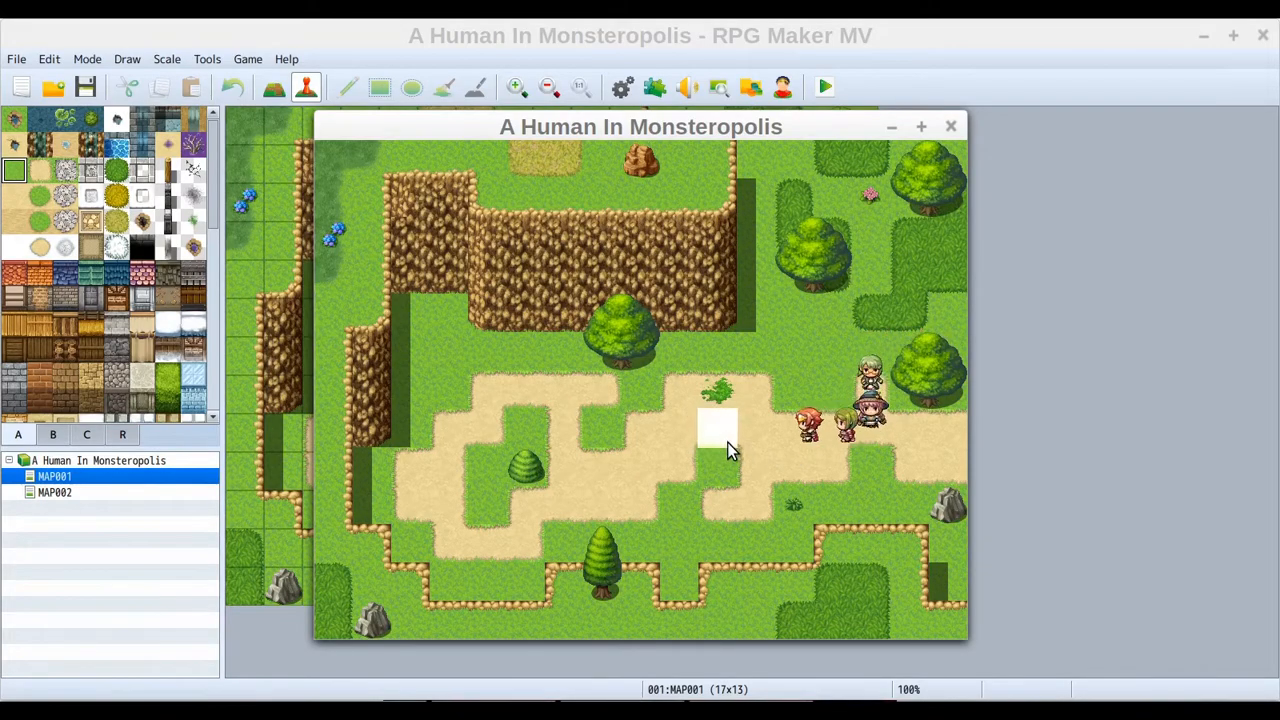
left_click(677, 352)
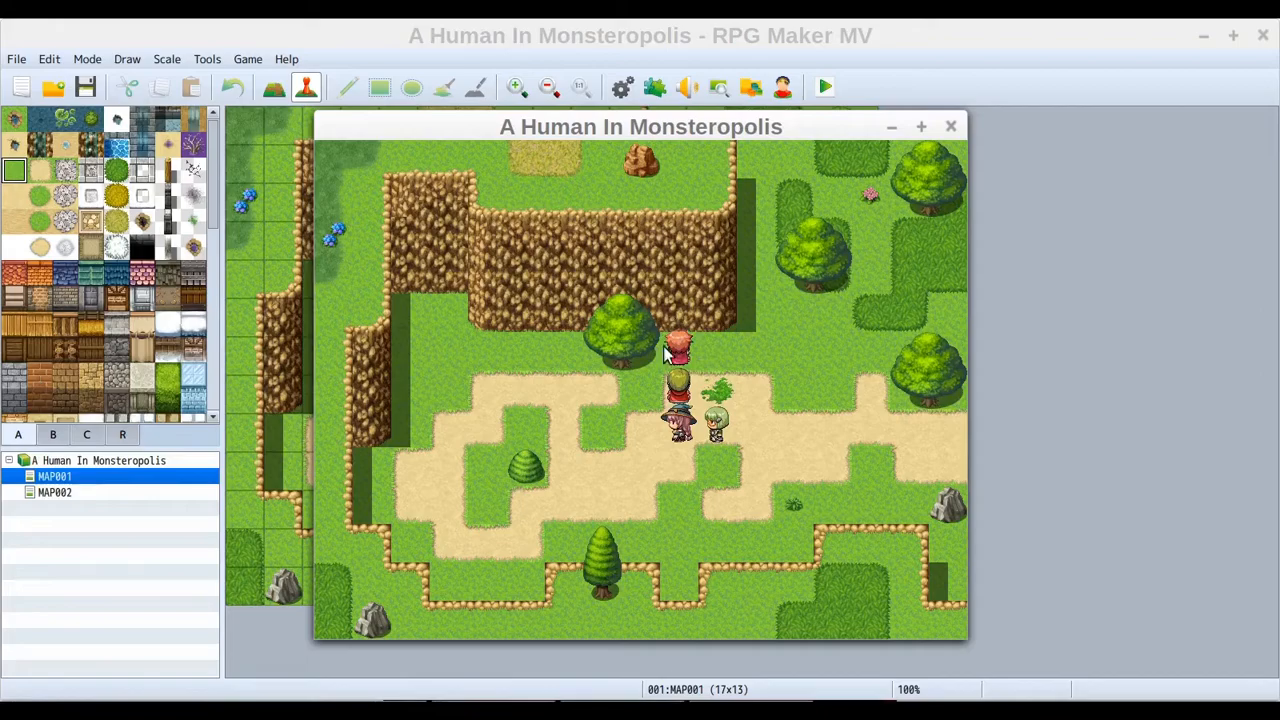
left_click(617, 350)
left_click(631, 332)
left_click(574, 337)
left_click(472, 346)
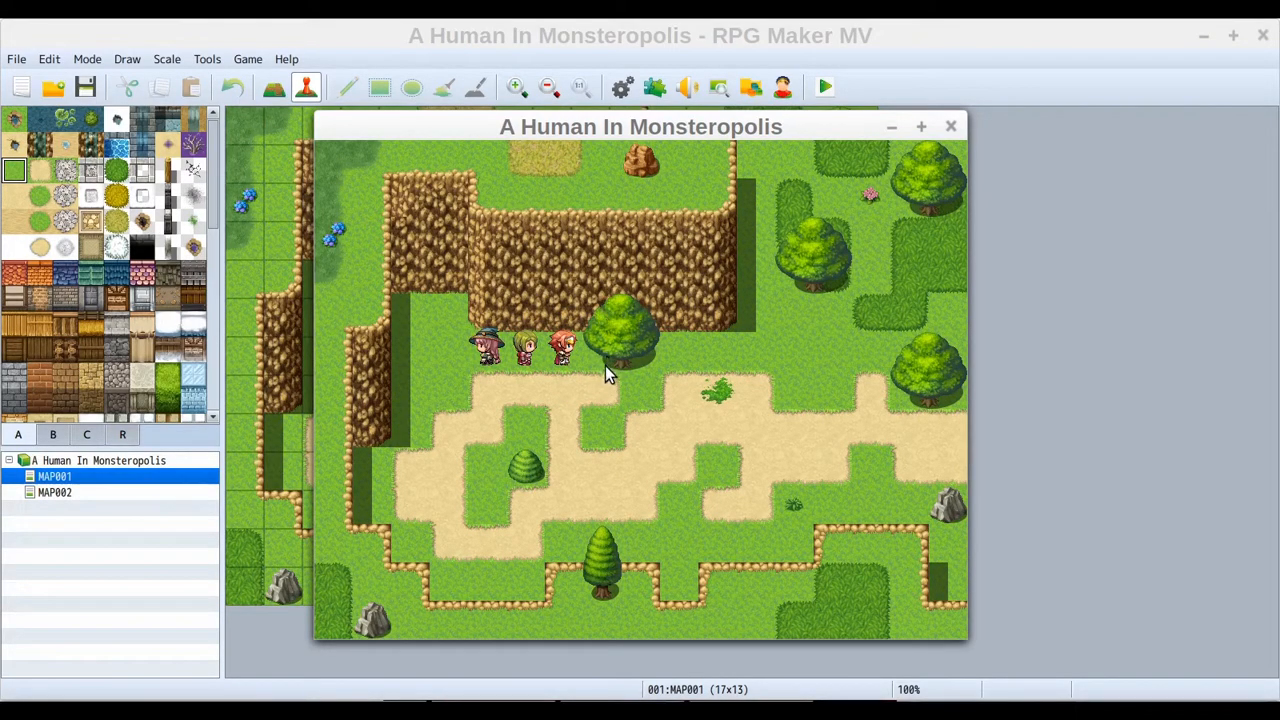
left_click(437, 300)
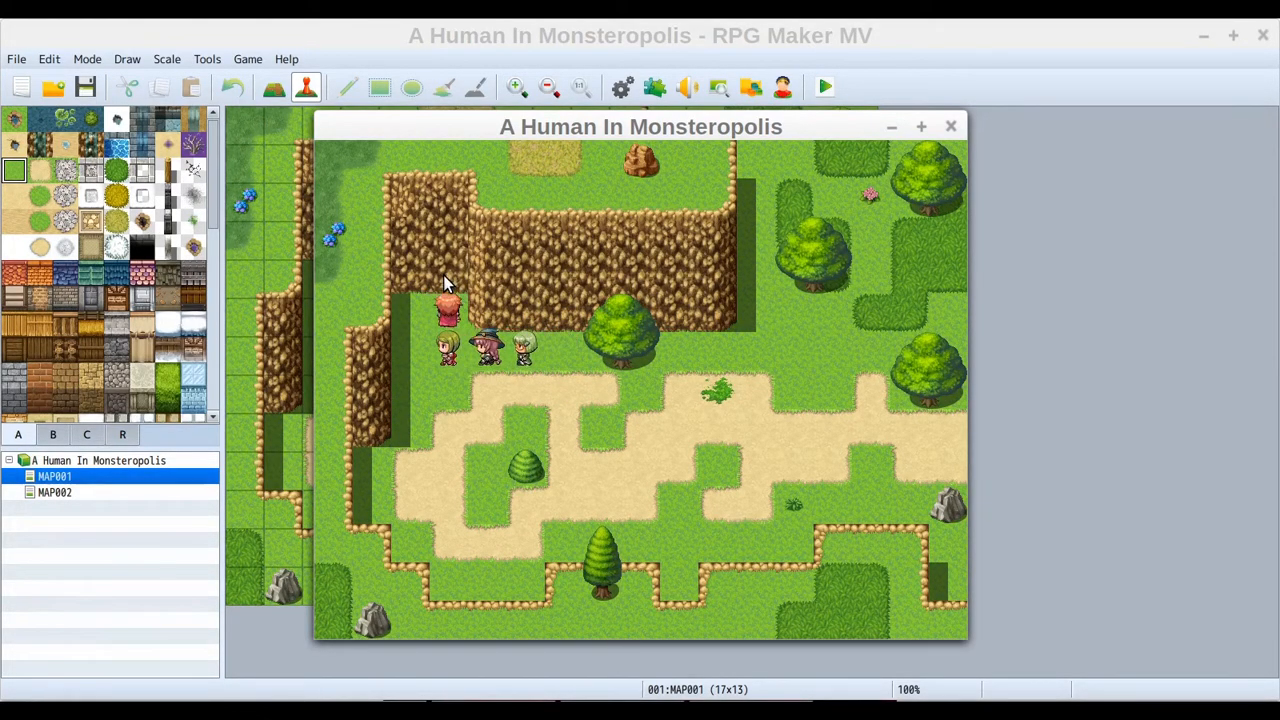
left_click(400, 371)
left_click(399, 460)
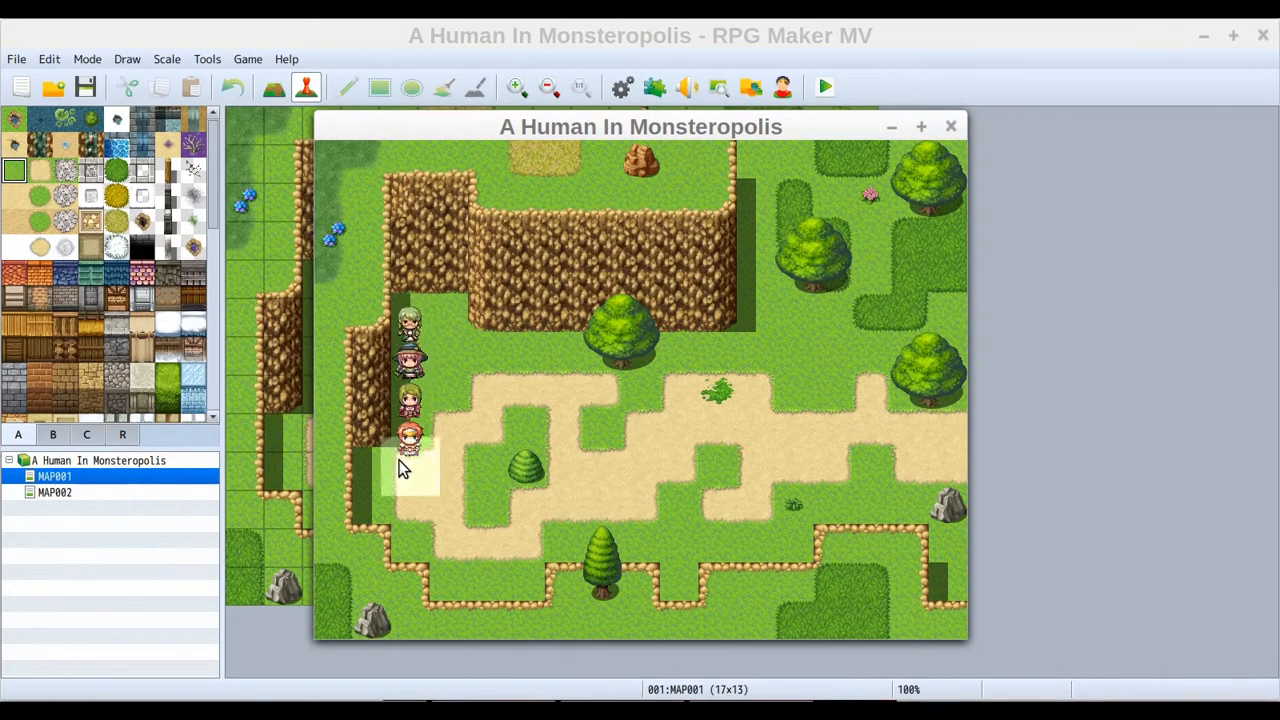
left_click(568, 466)
left_click(589, 473)
left_click(599, 561)
left_click(662, 545)
left_click(673, 582)
left_click(703, 516)
left_click(789, 515)
left_click(871, 505)
left_click(949, 511)
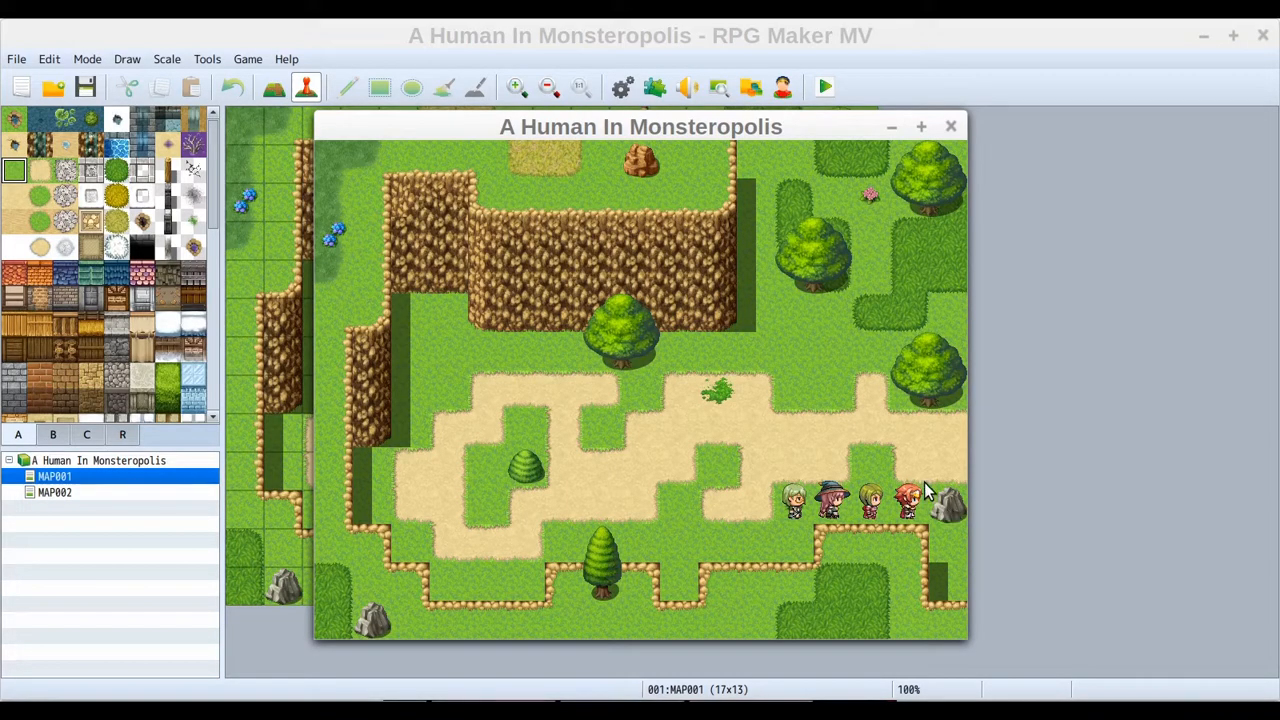
Walk onto the transfer tile at the east end of MAP001's road to travel to MAP002
left_click(921, 483)
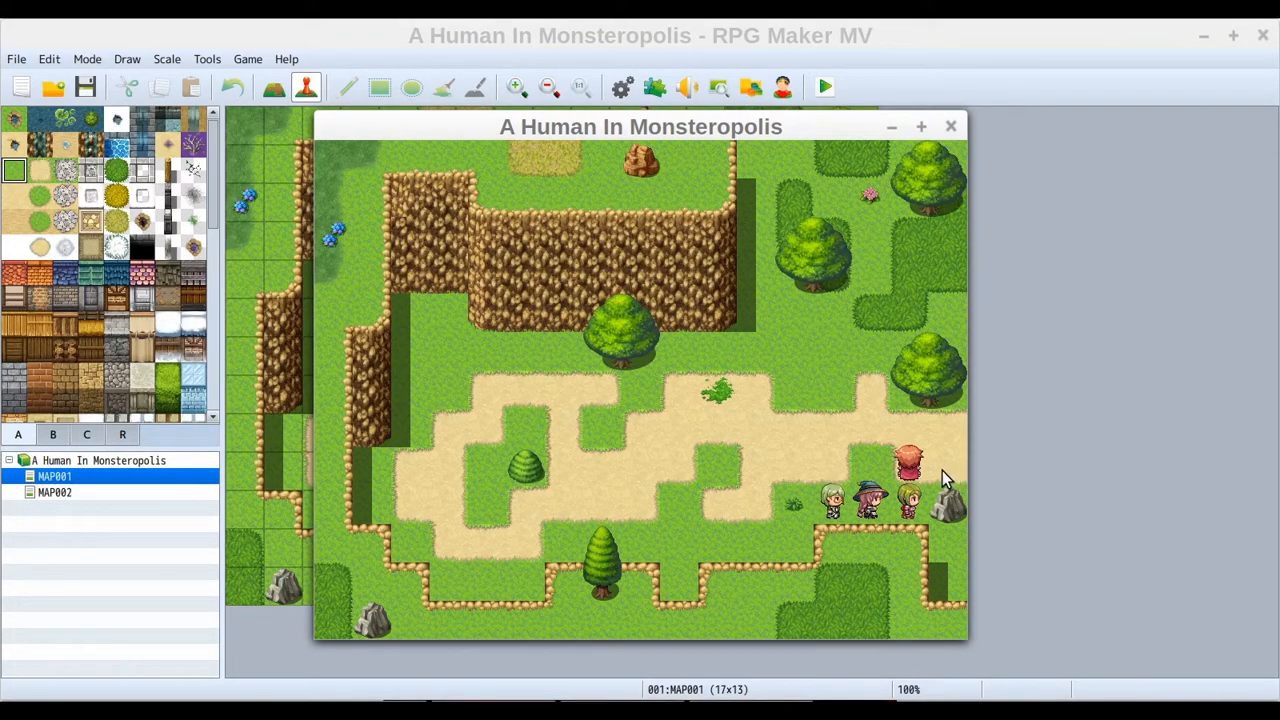
left_click(943, 470)
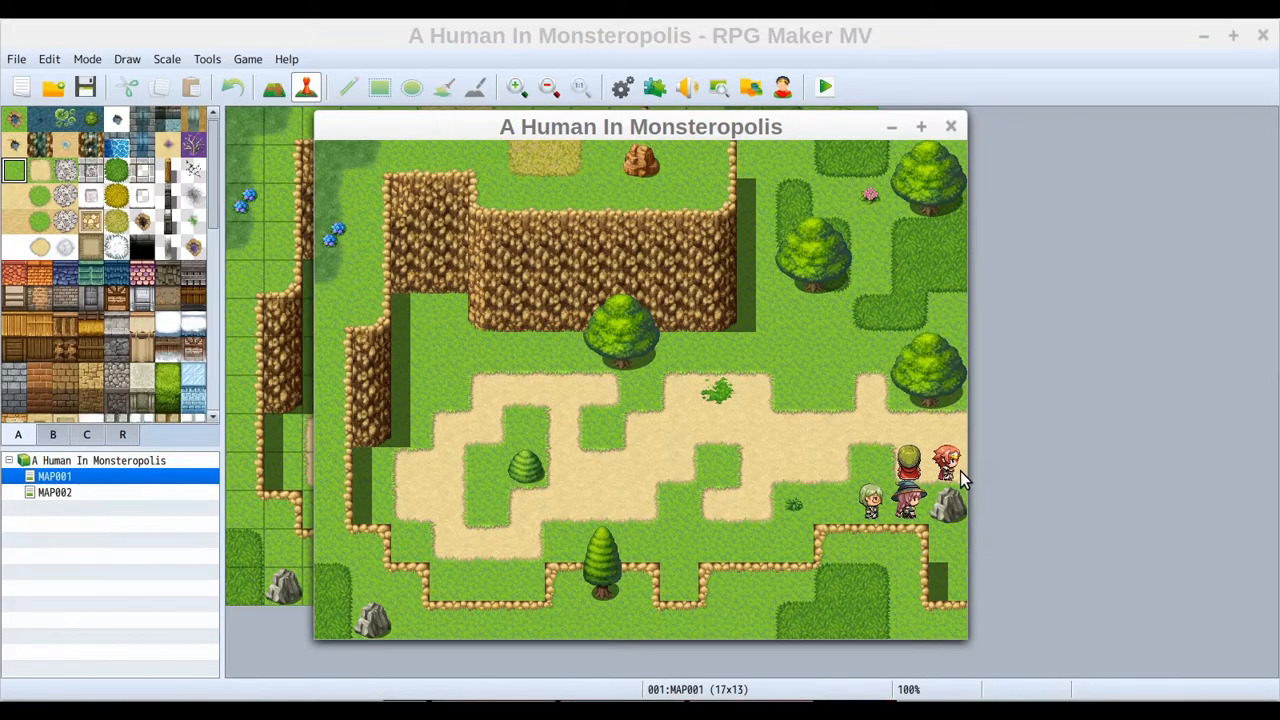
left_click(828, 464)
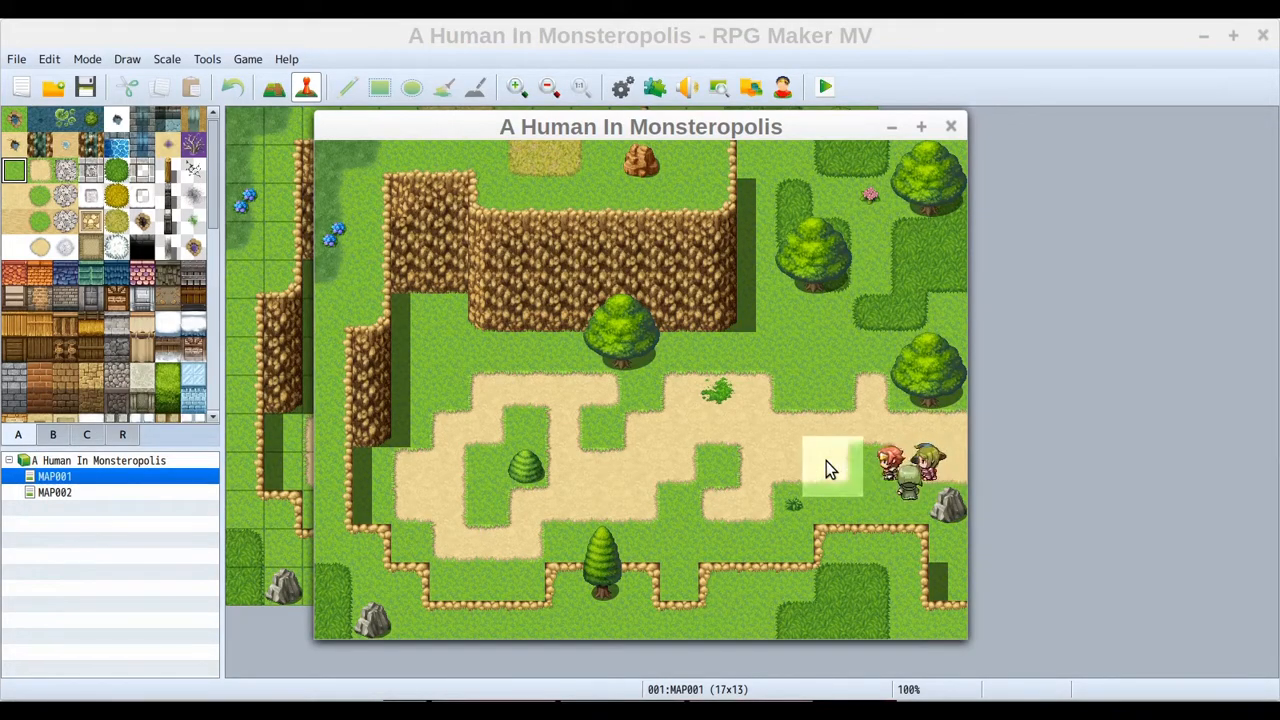
left_click(878, 437)
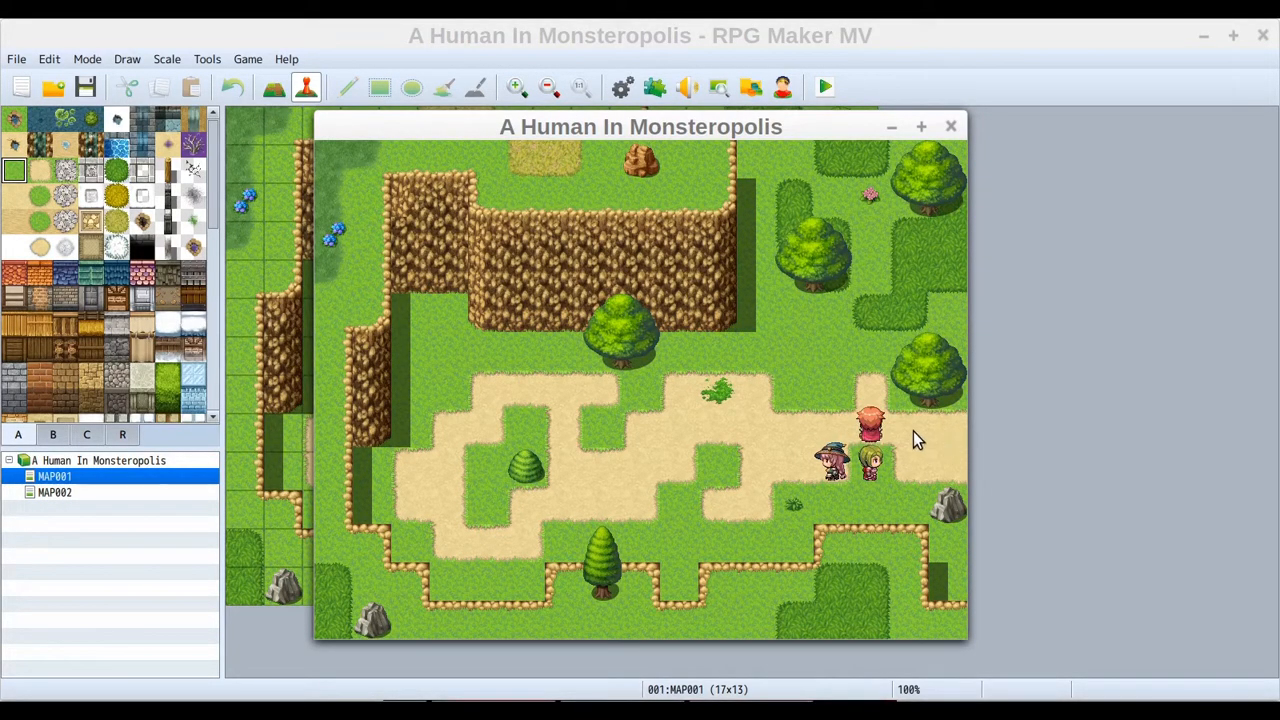
left_click(913, 432)
left_click(955, 438)
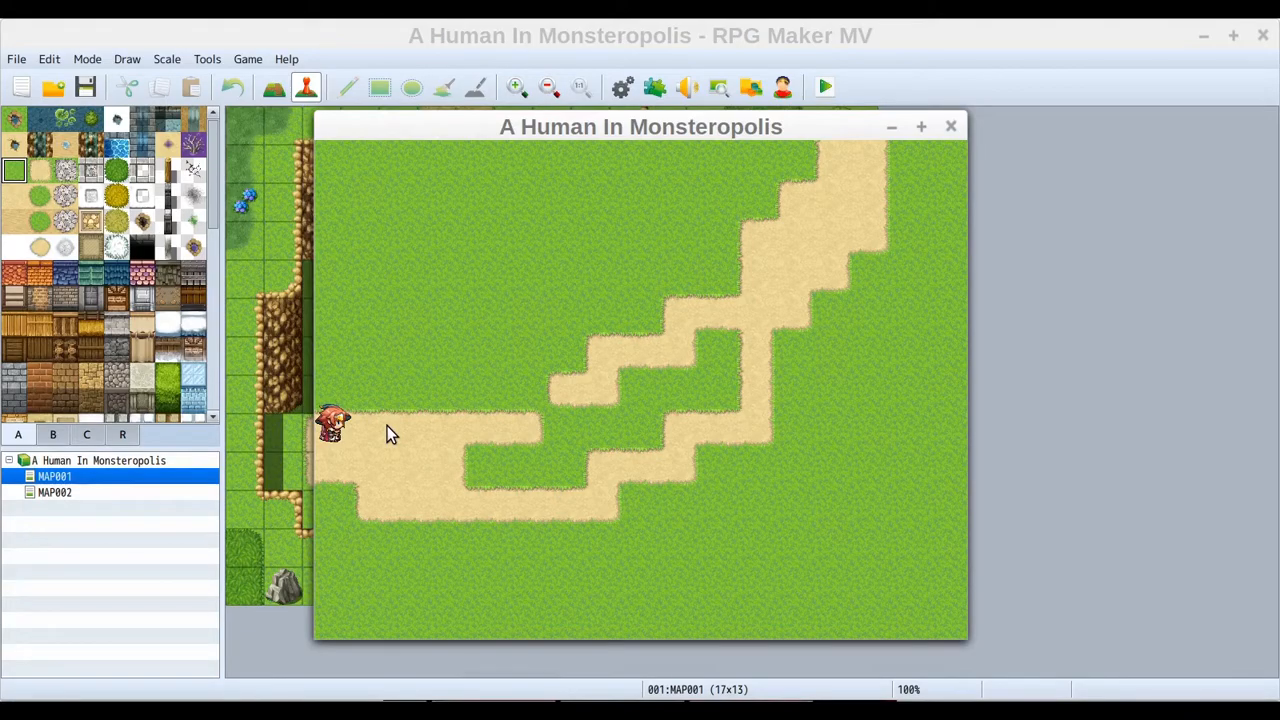
Walk the party around the start of MAP002's road in the playtest
left_click(387, 426)
left_click(330, 460)
left_click(449, 429)
left_click(329, 433)
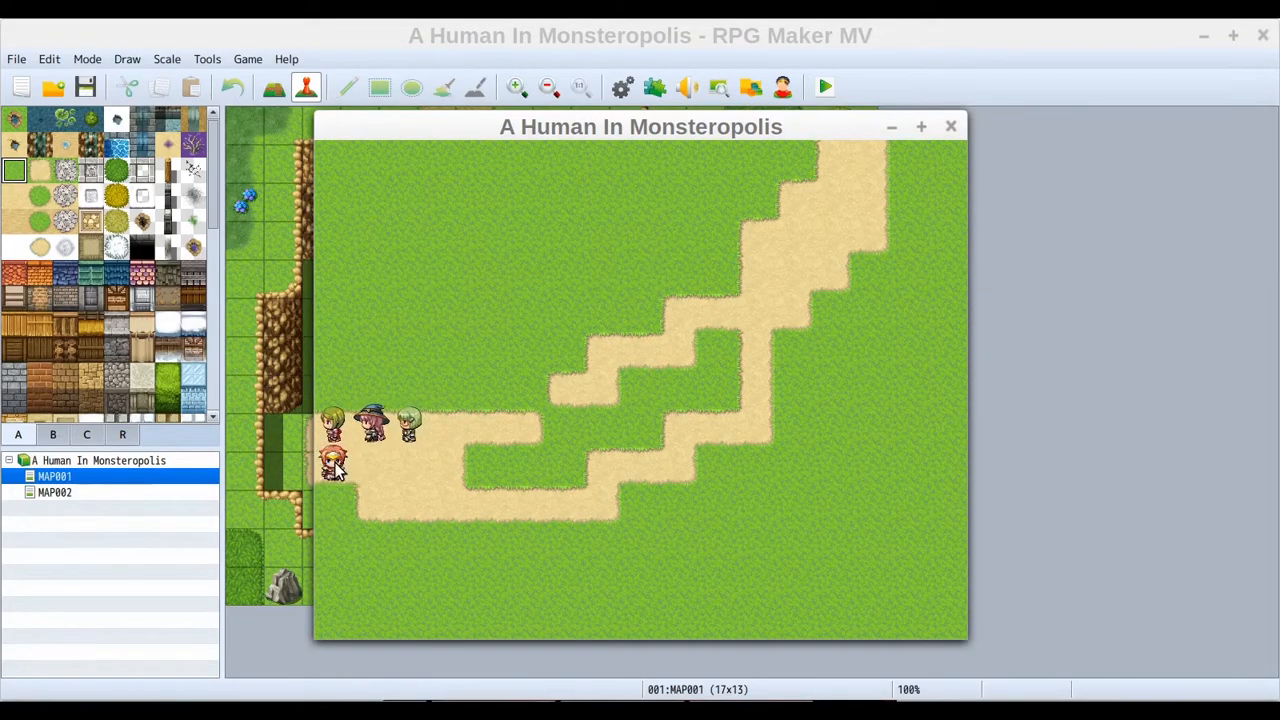
left_click(448, 389)
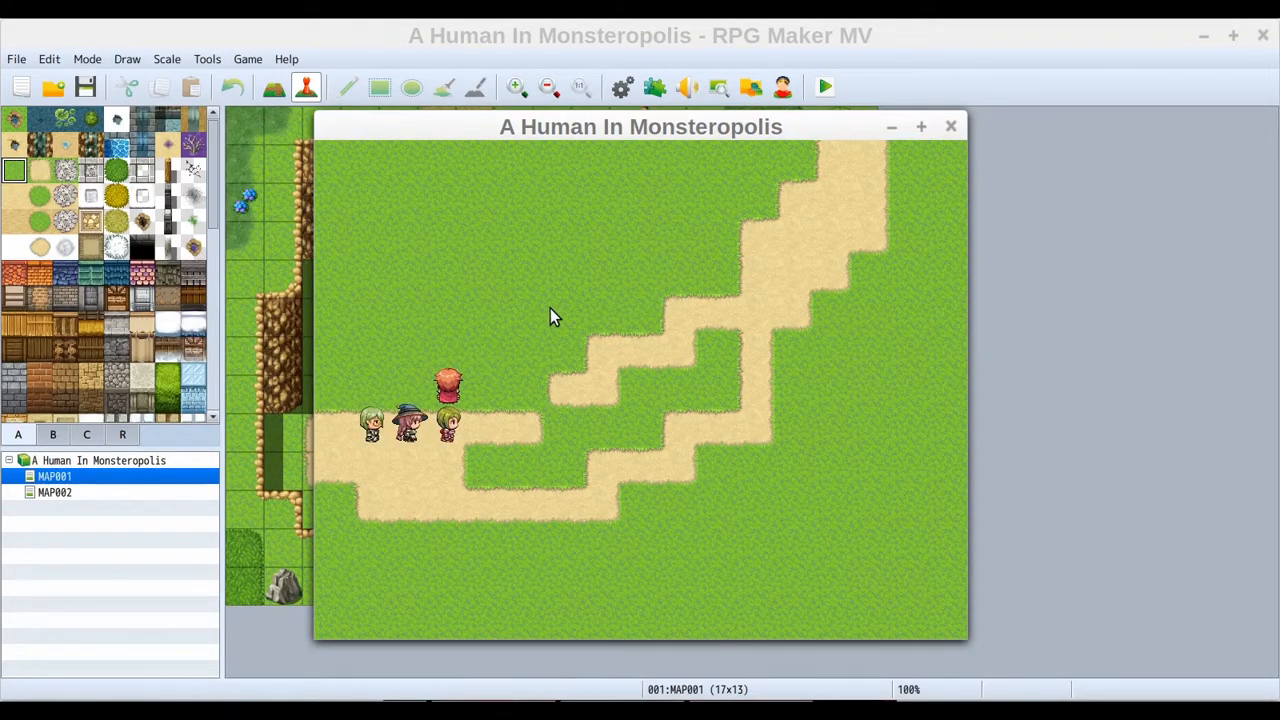
left_click(452, 465)
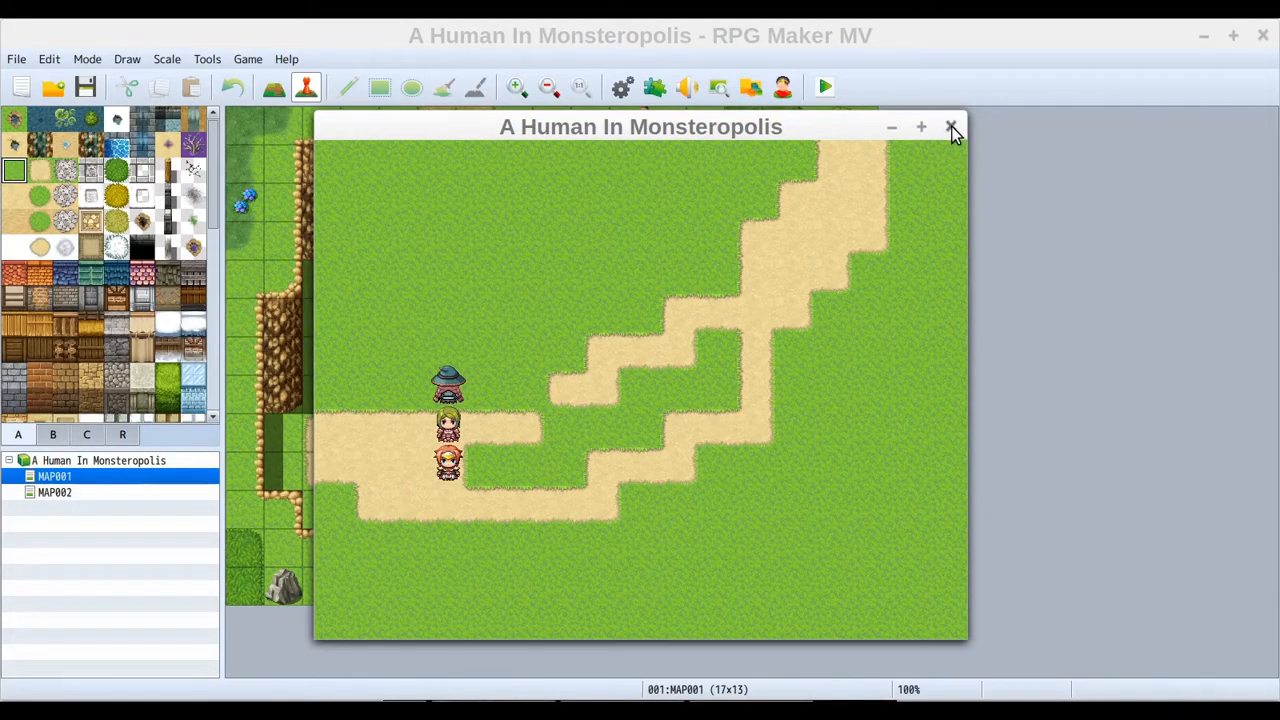
End the game from the menu back to the title screen and close the playtest window
right_click(516, 376)
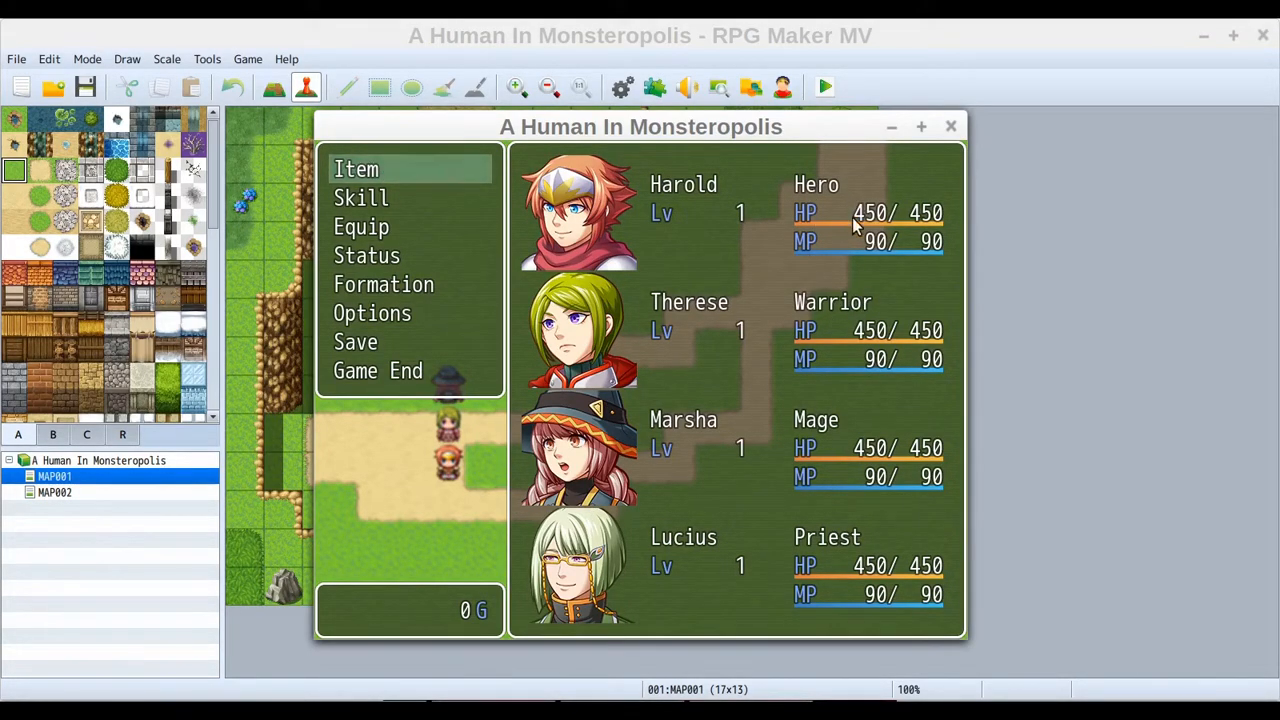
left_click(355, 381)
left_click(440, 374)
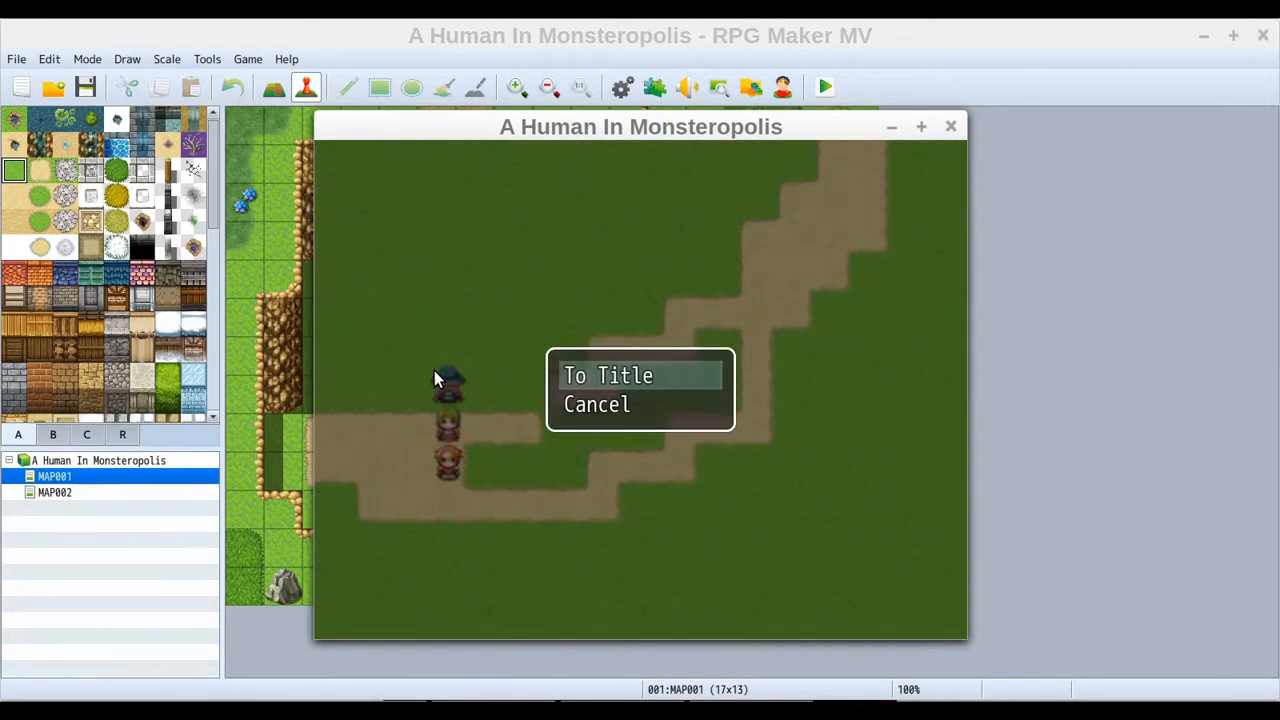
left_click(614, 381)
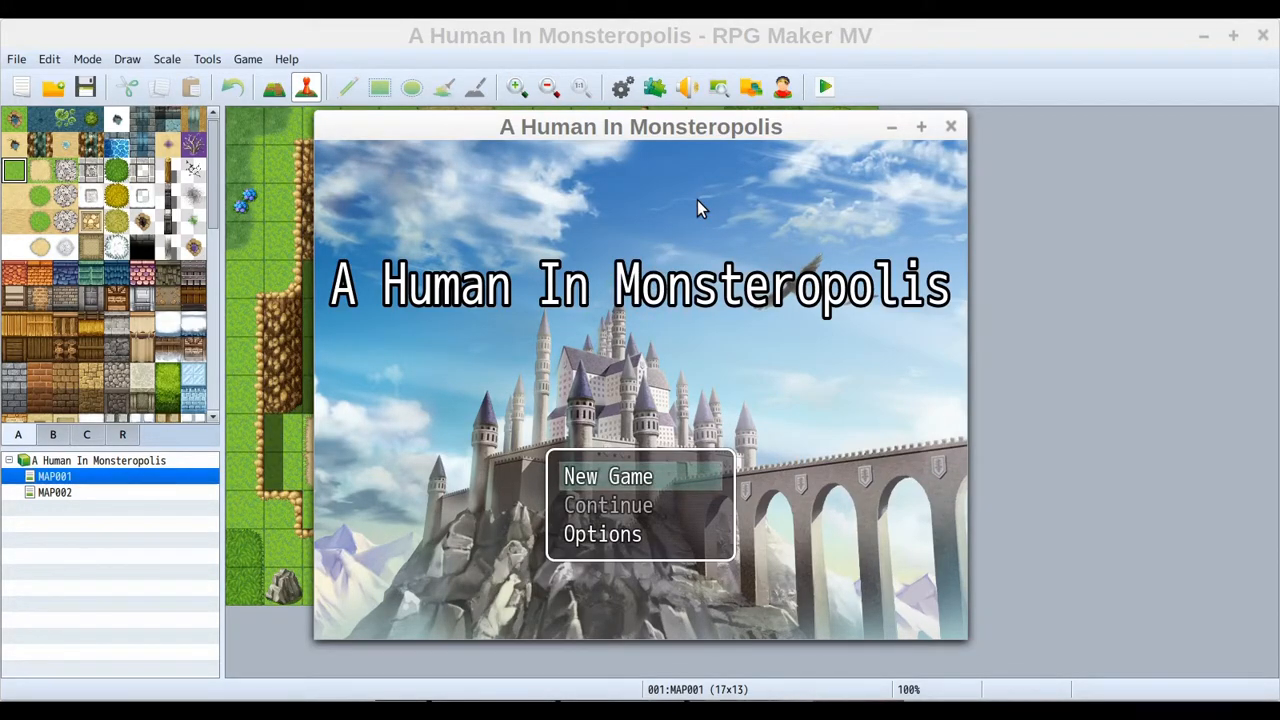
left_click(951, 126)
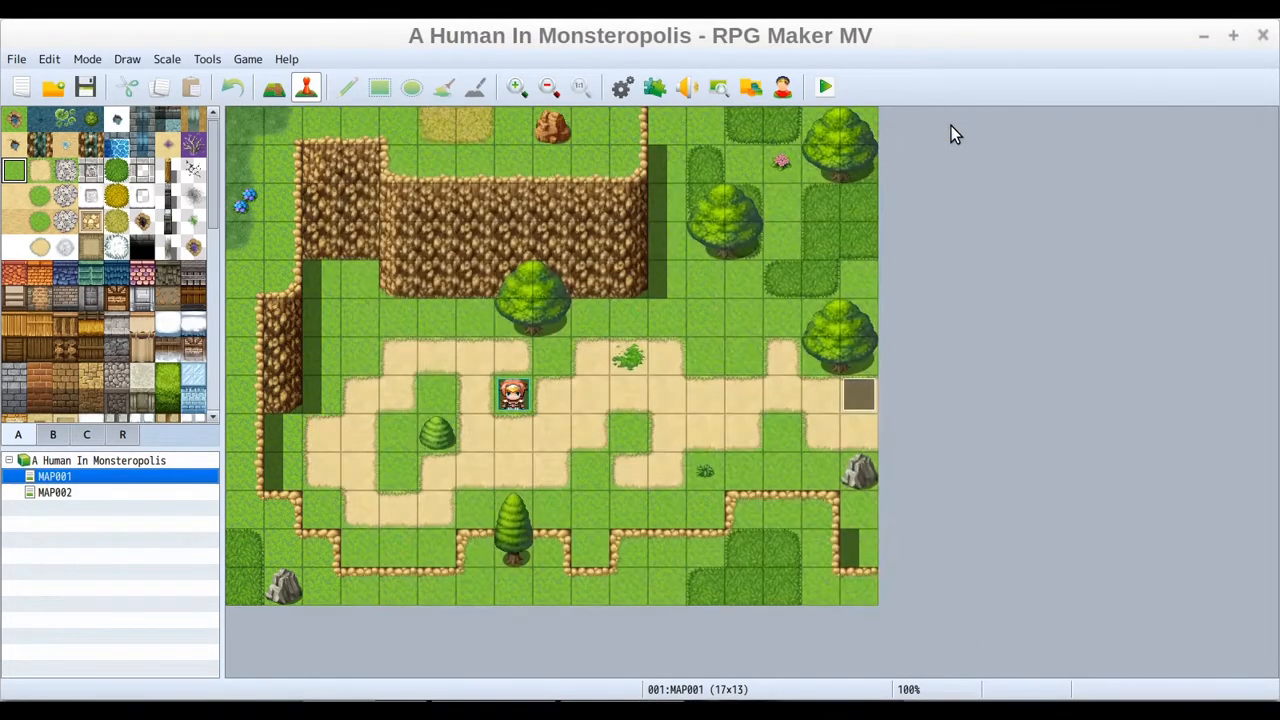